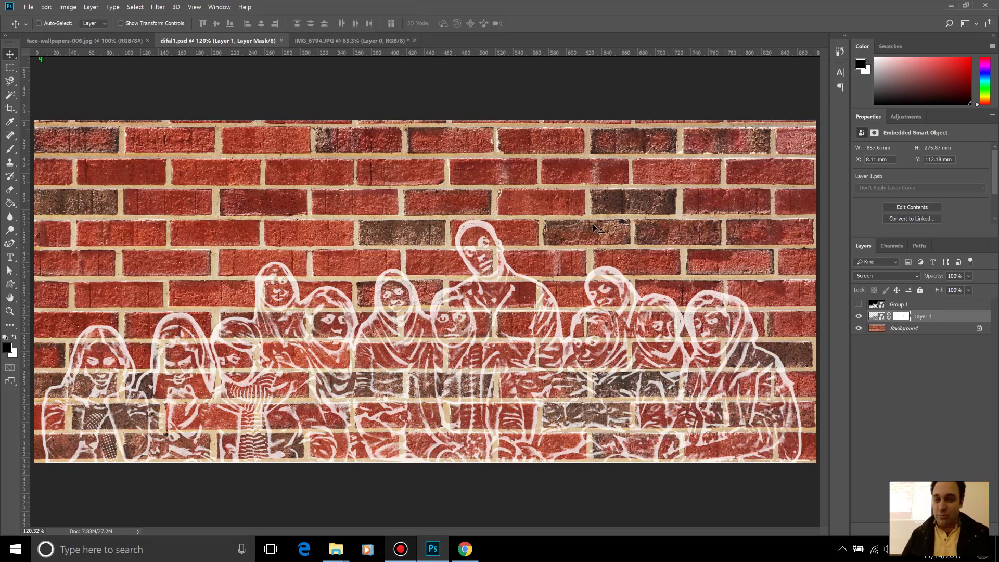
At 100% view, add a new empty Layer 2 above Group 1.
key(ctrl+1)
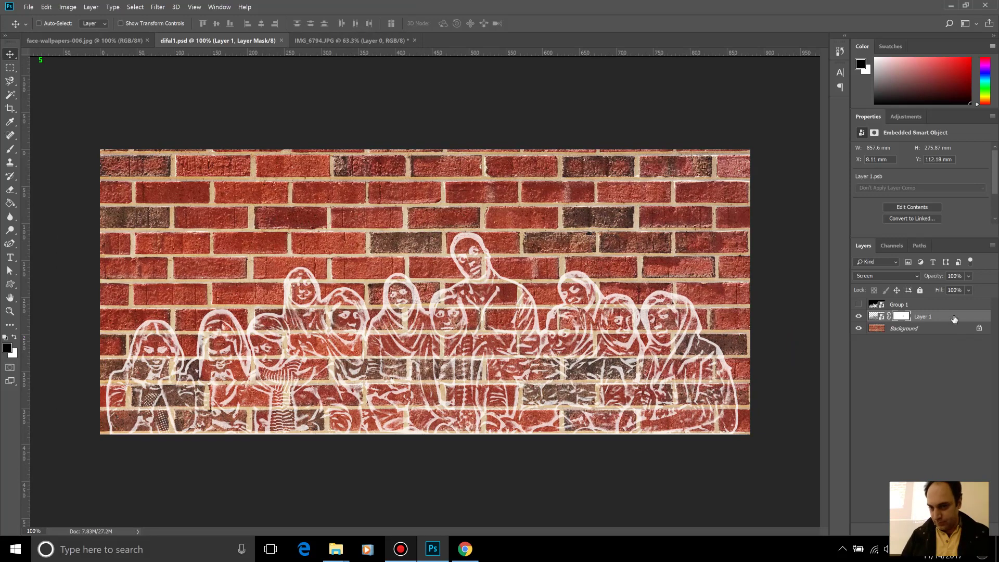
click(937, 306)
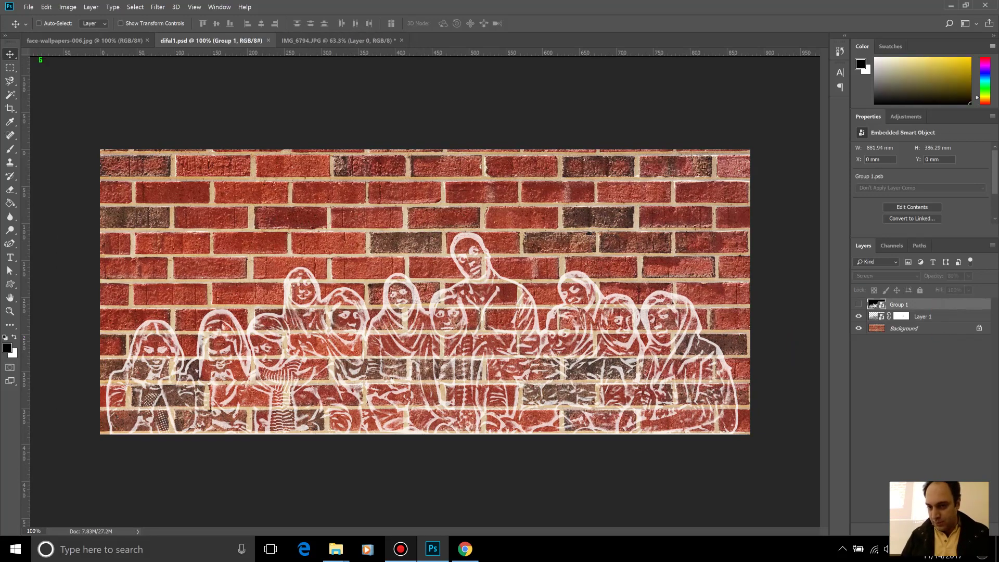
key(ctrl+shift+alt+n)
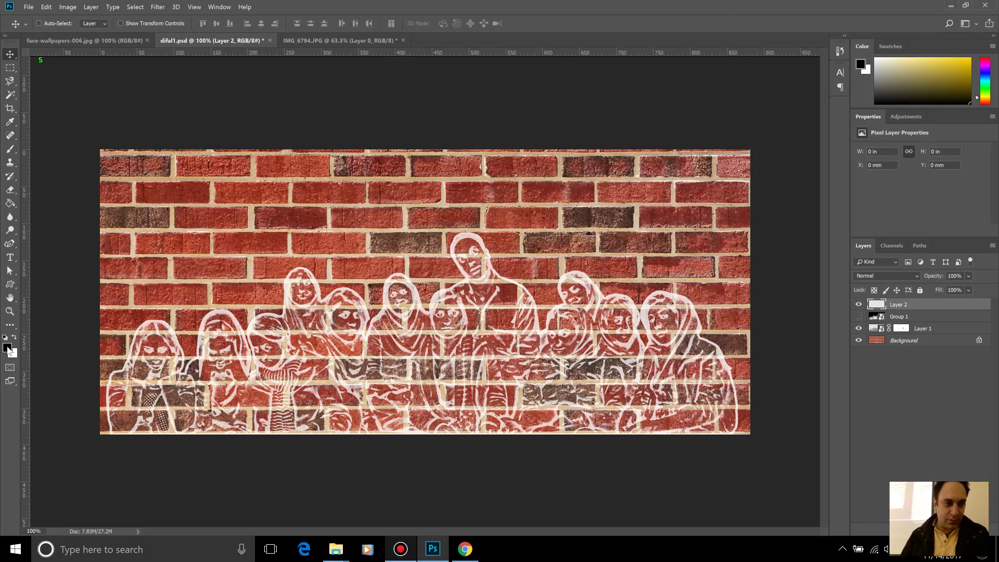
Set the foreground colour to neutral mid grey 808080 (H 0, S 0, B 50).
click(7, 347)
drag(628, 254, 522, 219)
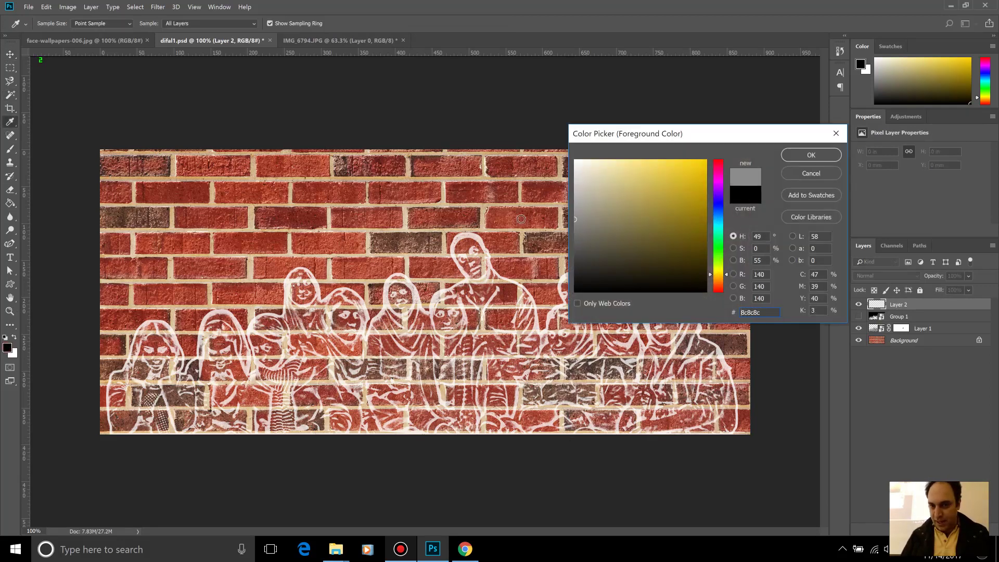
double_click(766, 237)
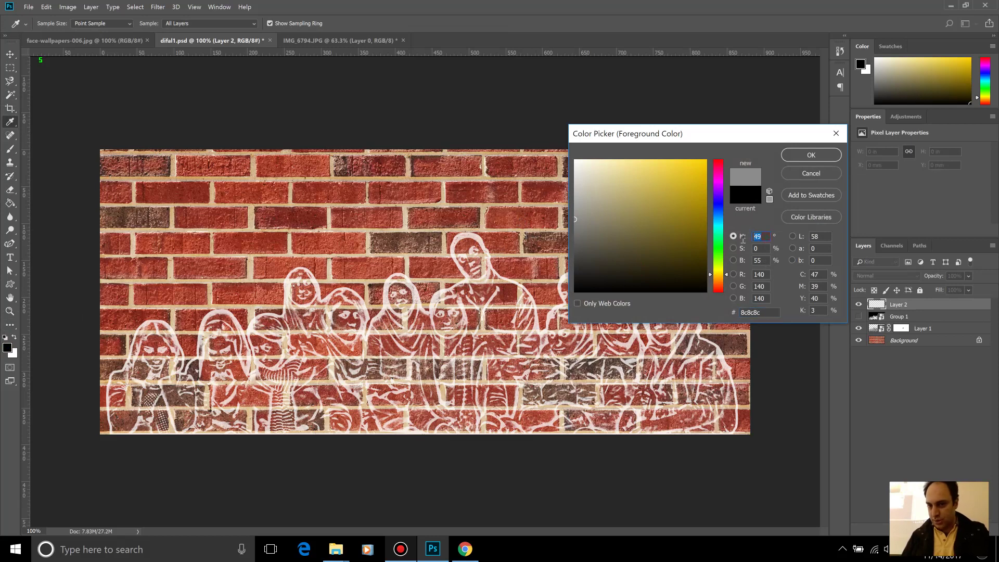
text(0)
key(Tab)
key(Tab)
text(5)
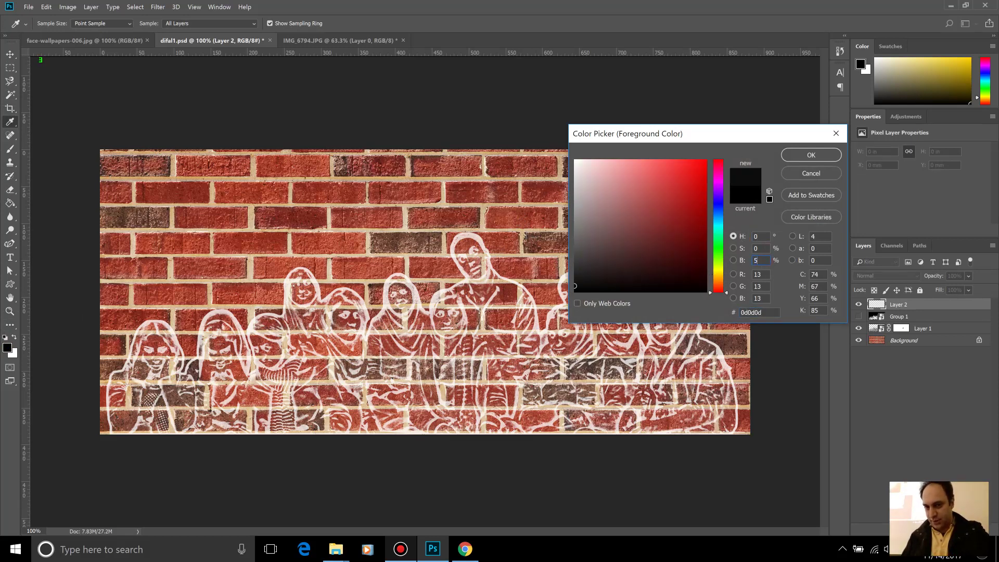
text(0)
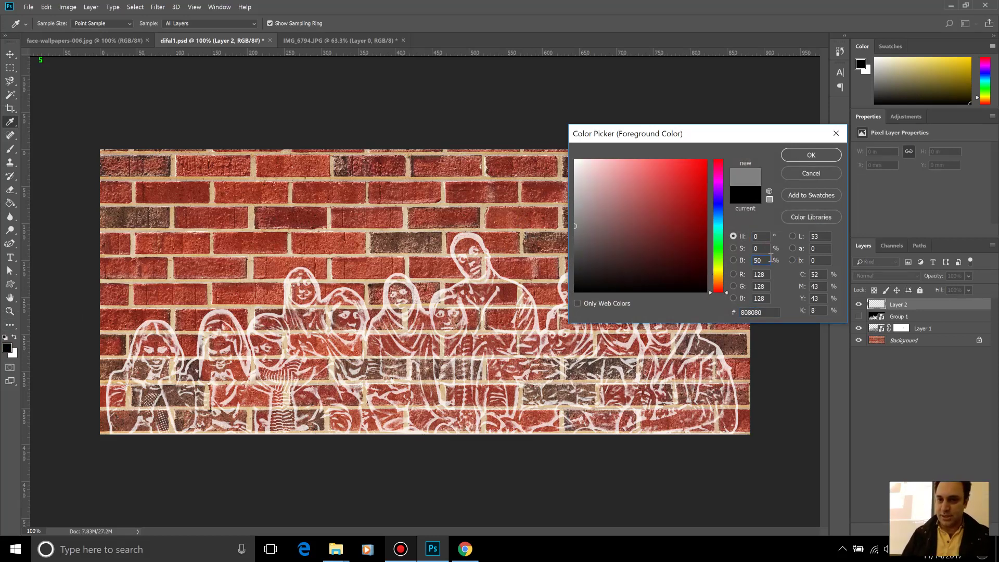
click(801, 155)
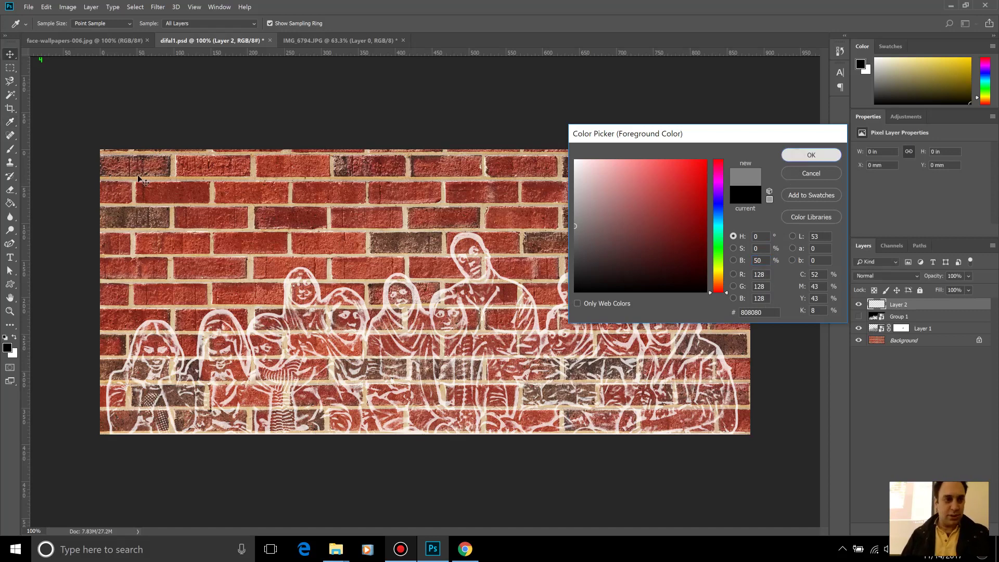
click(11, 203)
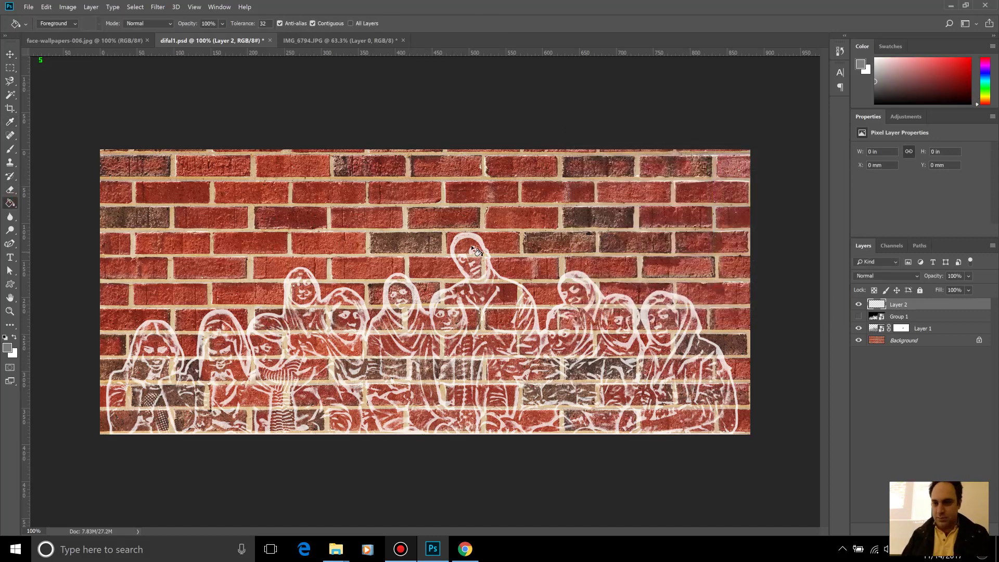
Fill Layer 2 with the grey, try Linear Burn, then return it to Normal blending.
click(443, 257)
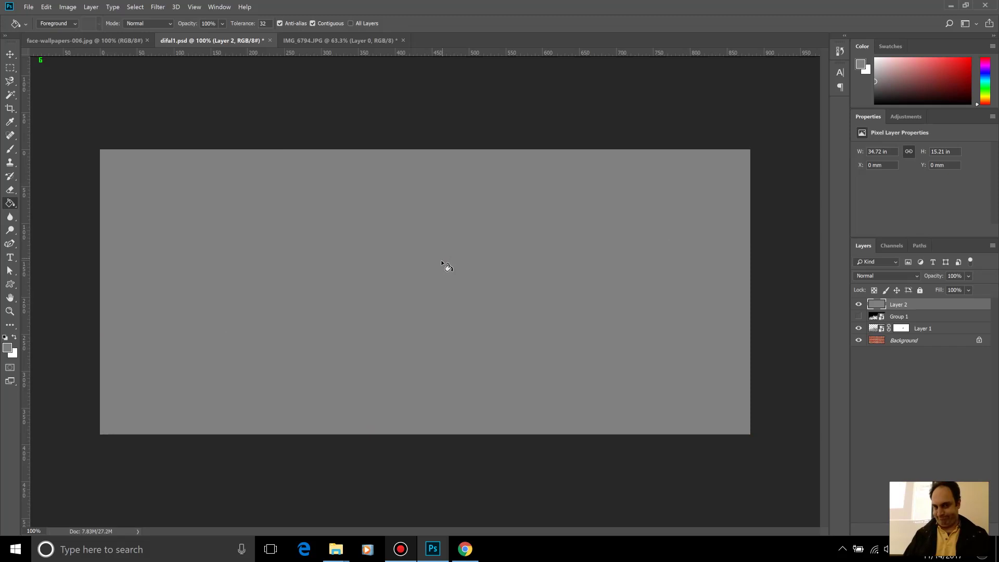
click(862, 277)
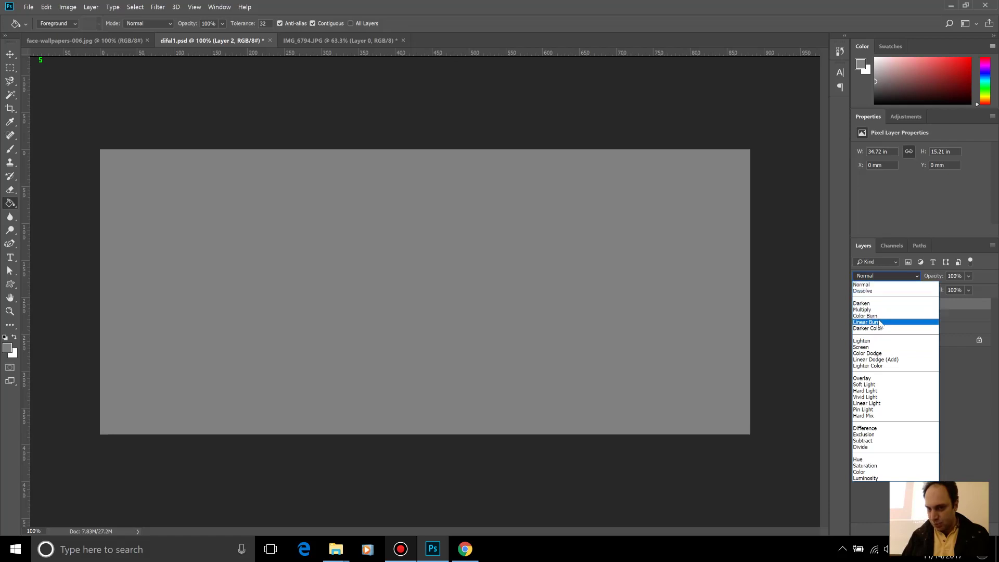
click(874, 322)
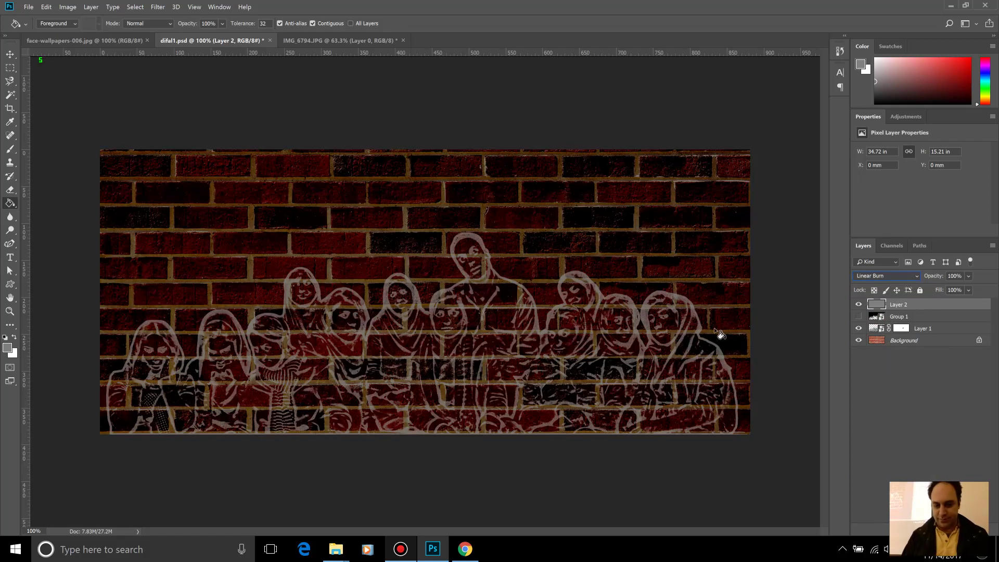
key(ctrl+0)
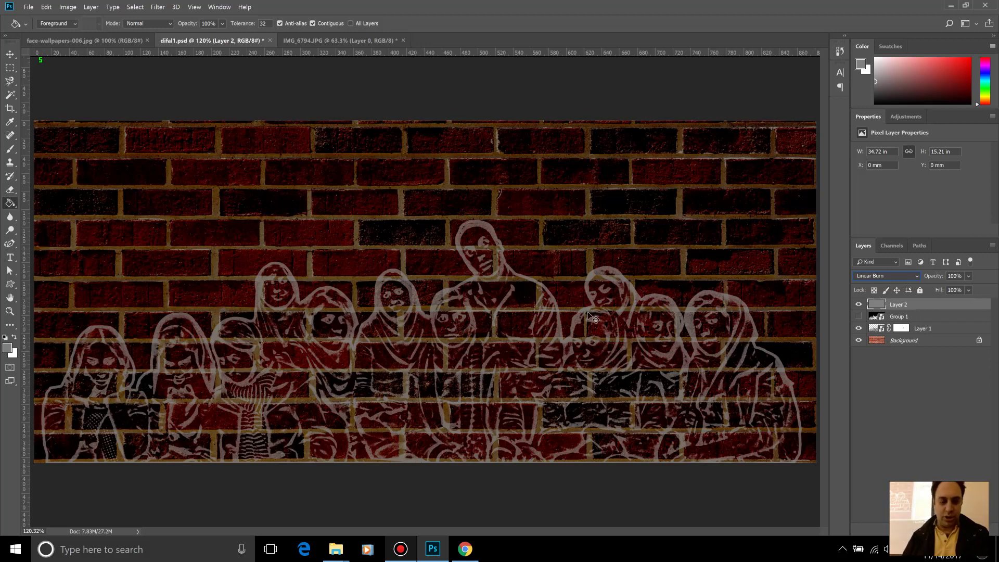
key(Up)
key(Up)
key(Up)
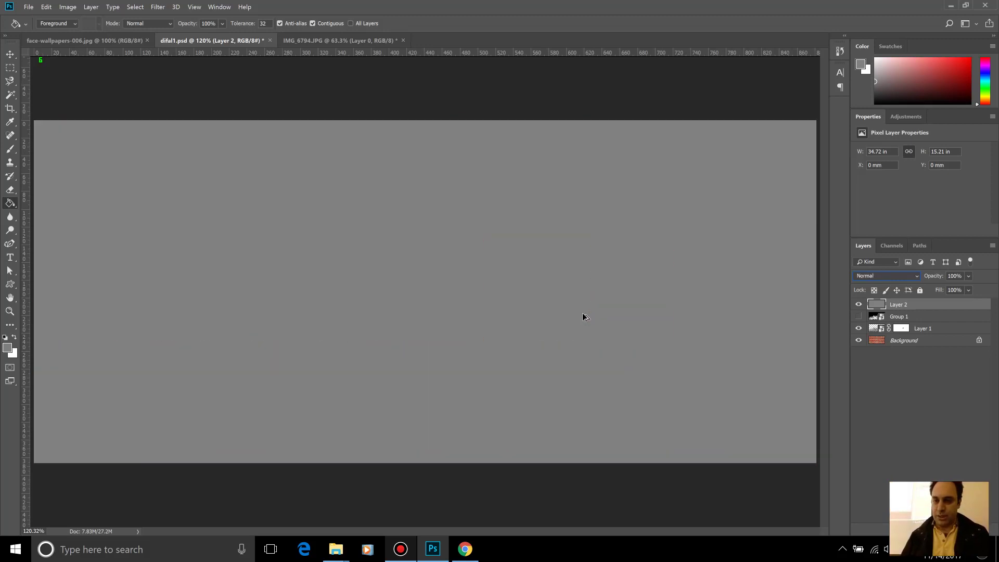
Delete the grey Layer 2 and Group 1, then stamp all visible content into a new layer.
click(858, 305)
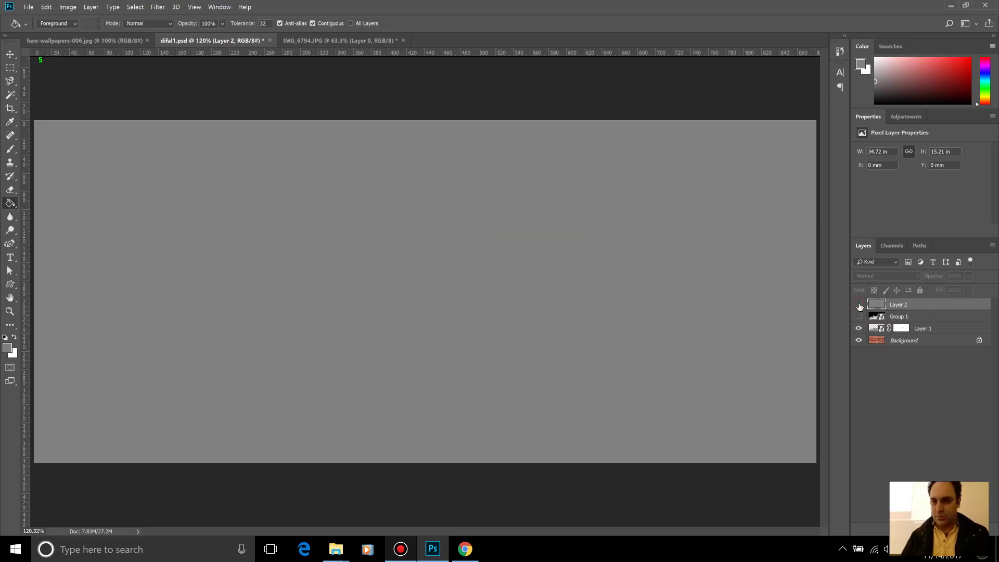
key(Delete)
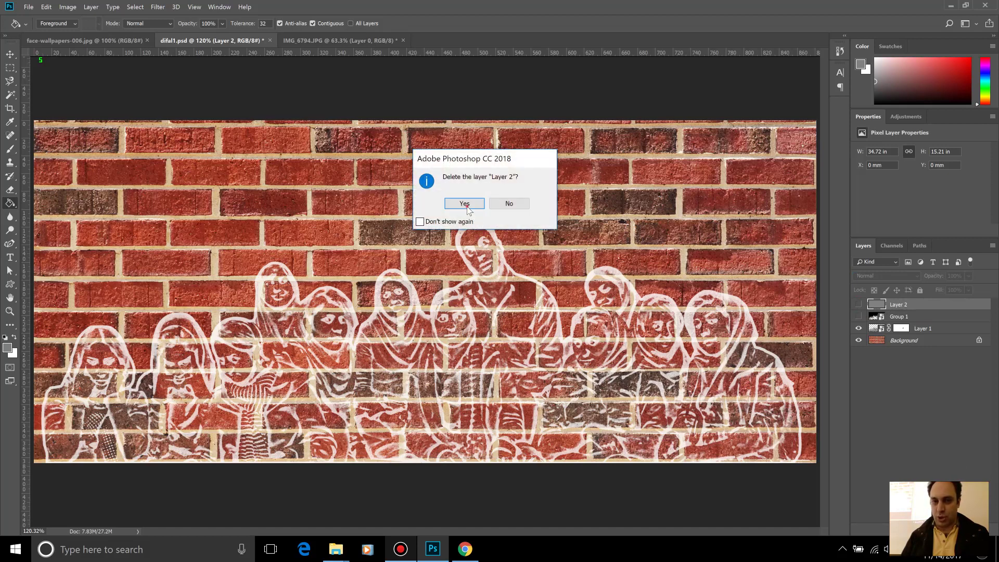
click(466, 208)
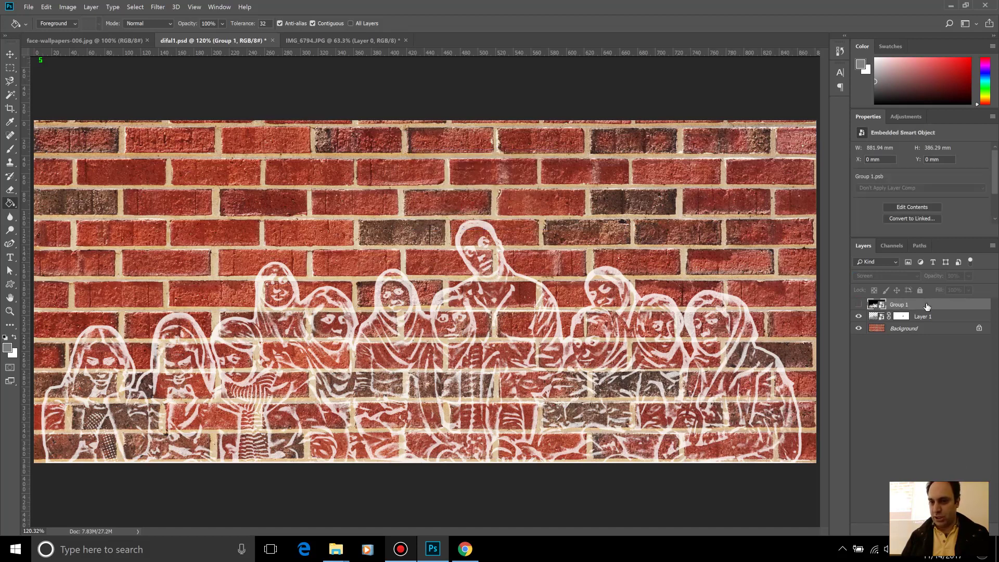
key(Delete)
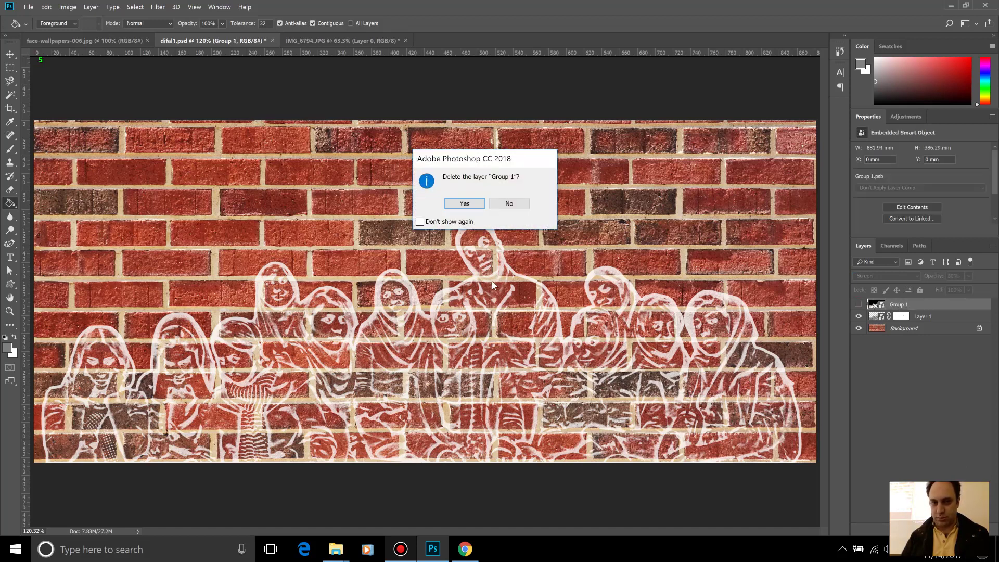
click(470, 206)
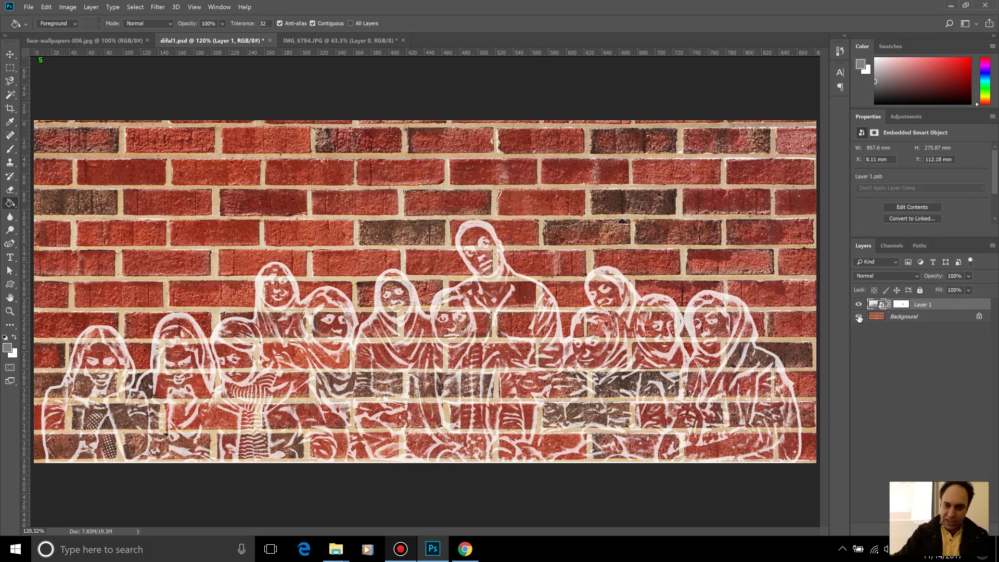
key(ctrl+shift+alt+n)
key(ctrl+shift+alt+e)
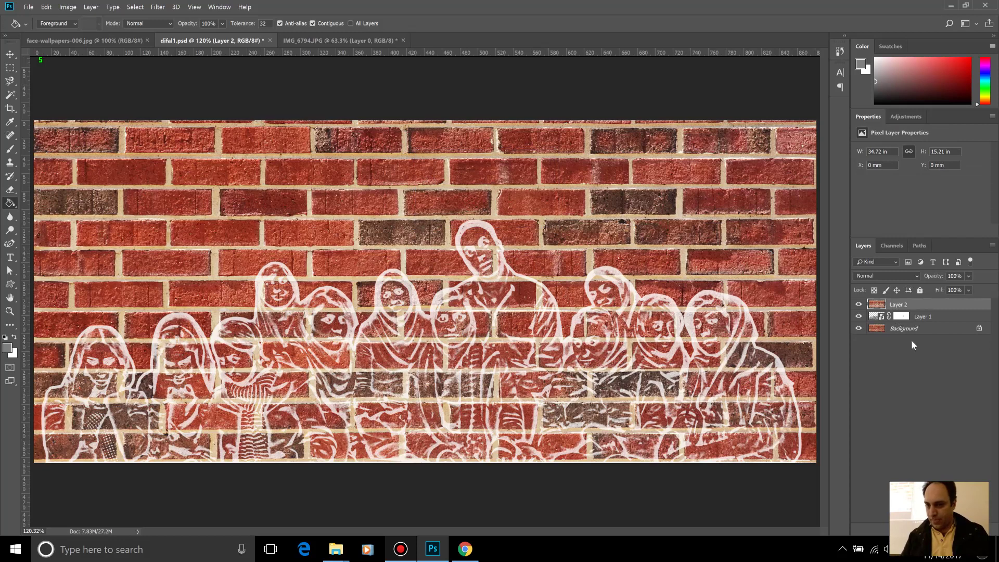
Hide Layer 1 so the merged Layer 2 shows alone, and zoom out to 66.67%.
click(858, 316)
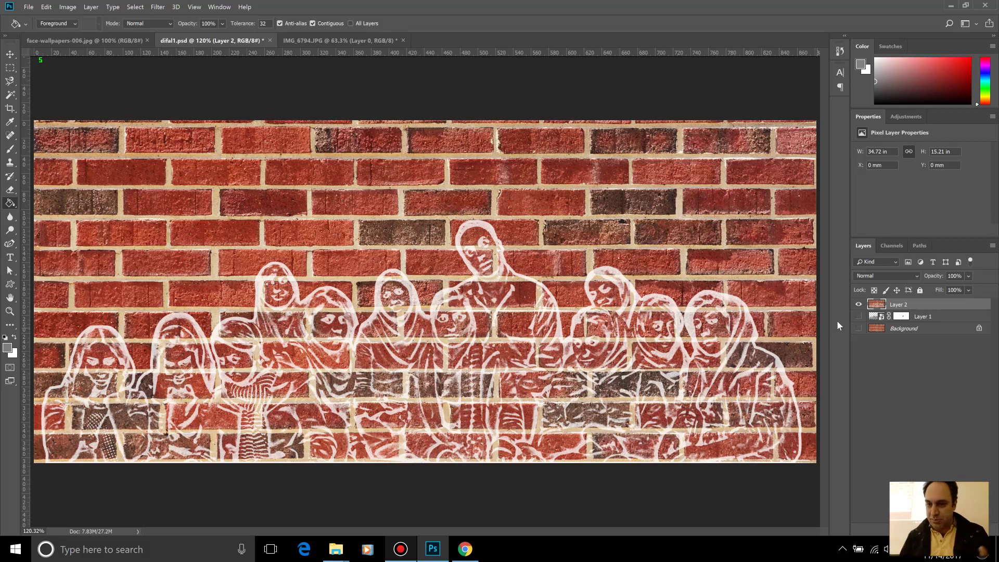
click(859, 306)
click(859, 305)
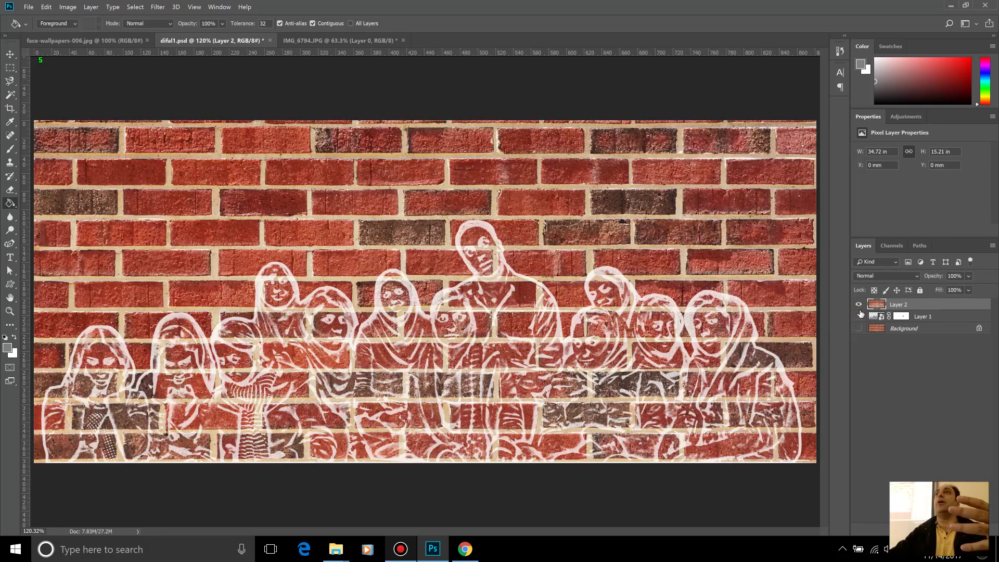
key(ctrl+minus)
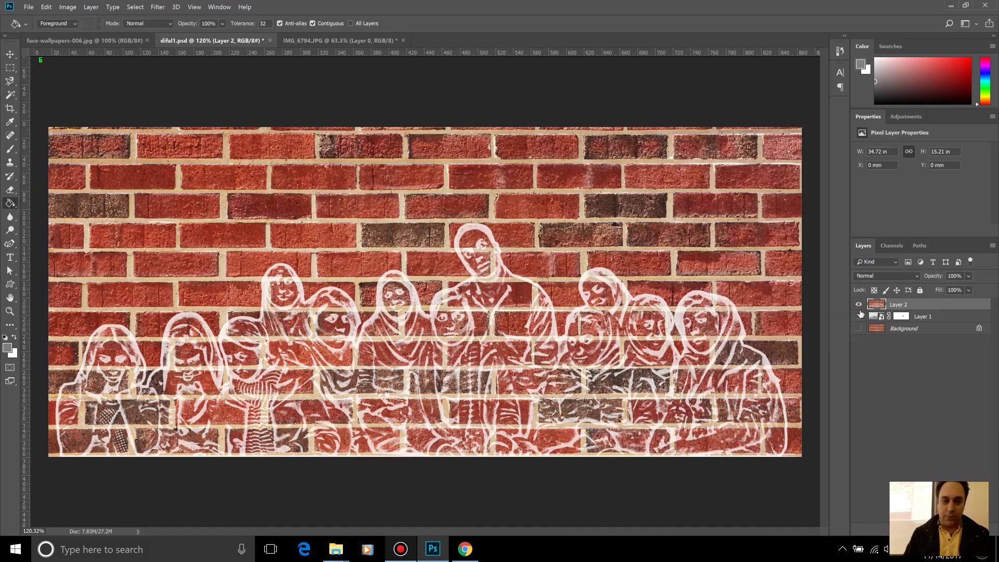
key(ctrl+minus)
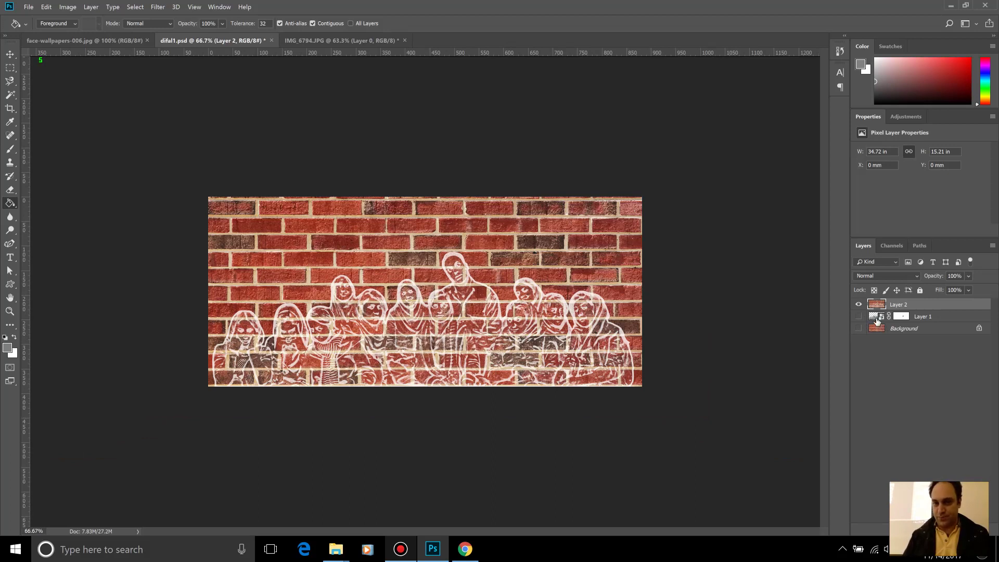
In Canvas Size, switch units to pixels and set the height to 1000.
click(68, 7)
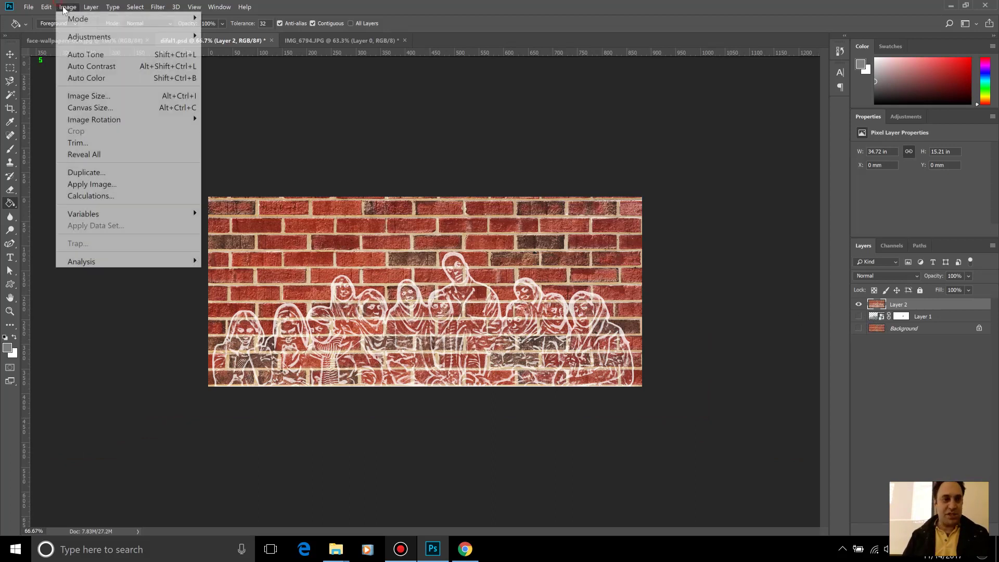
click(118, 110)
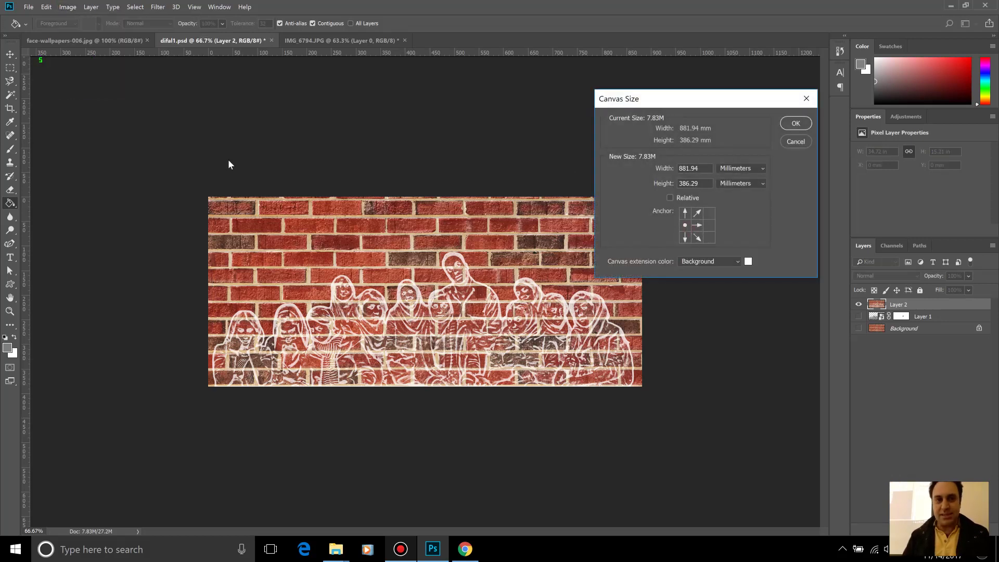
click(722, 185)
click(728, 198)
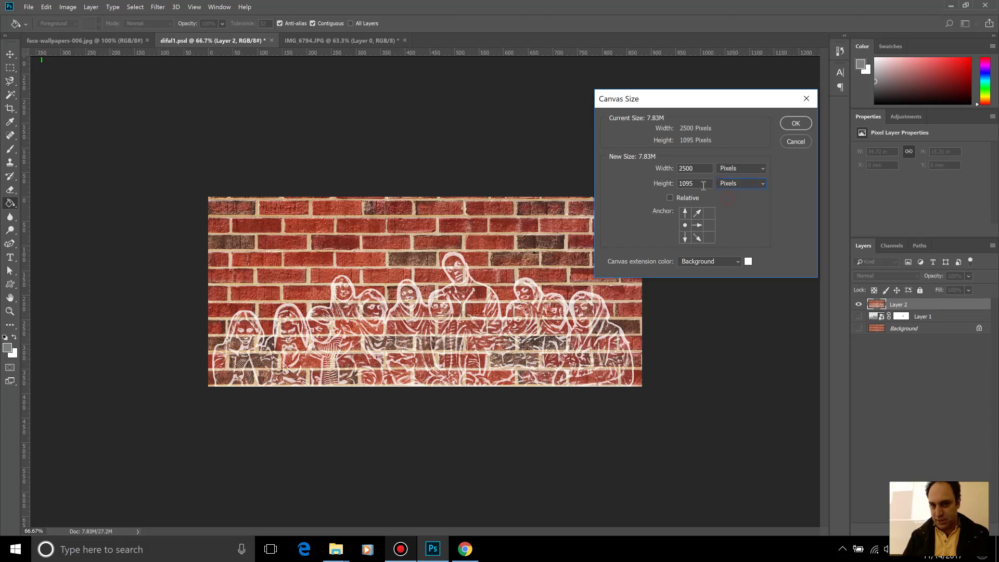
double_click(693, 185)
text(1000)
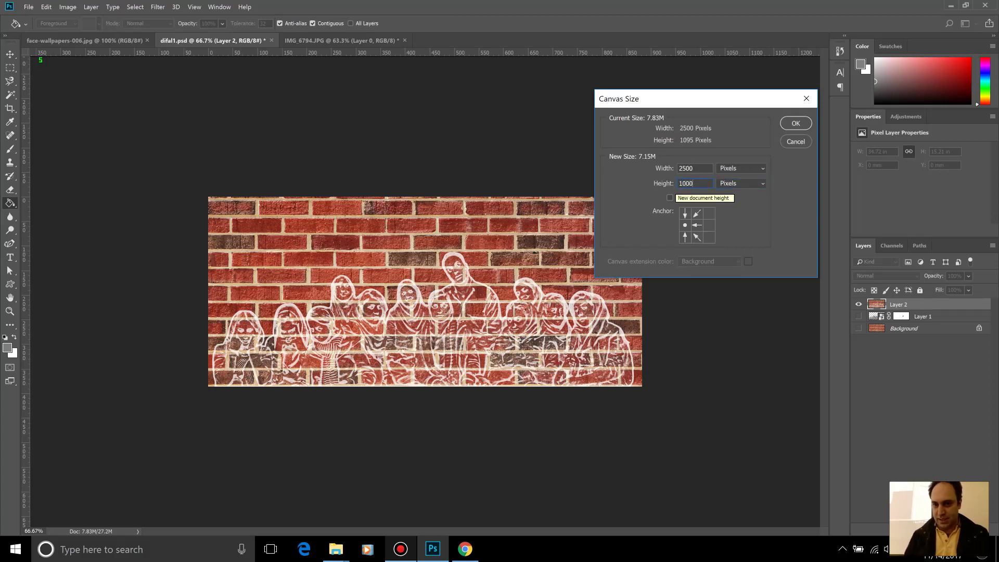
Try a 0-pixel width, accept the clipped 1-pixel-wide canvas, then undo it.
double_click(698, 168)
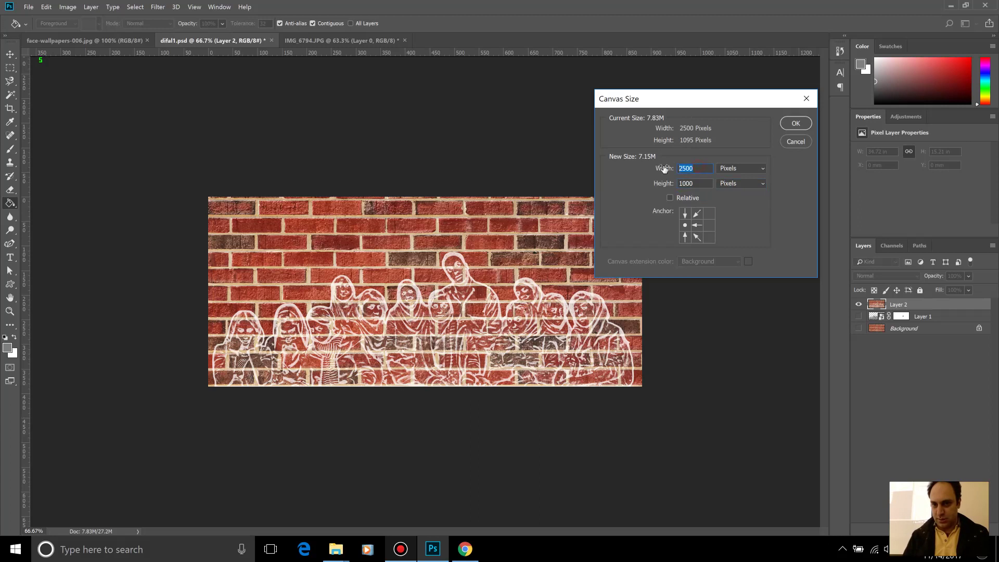
text(0)
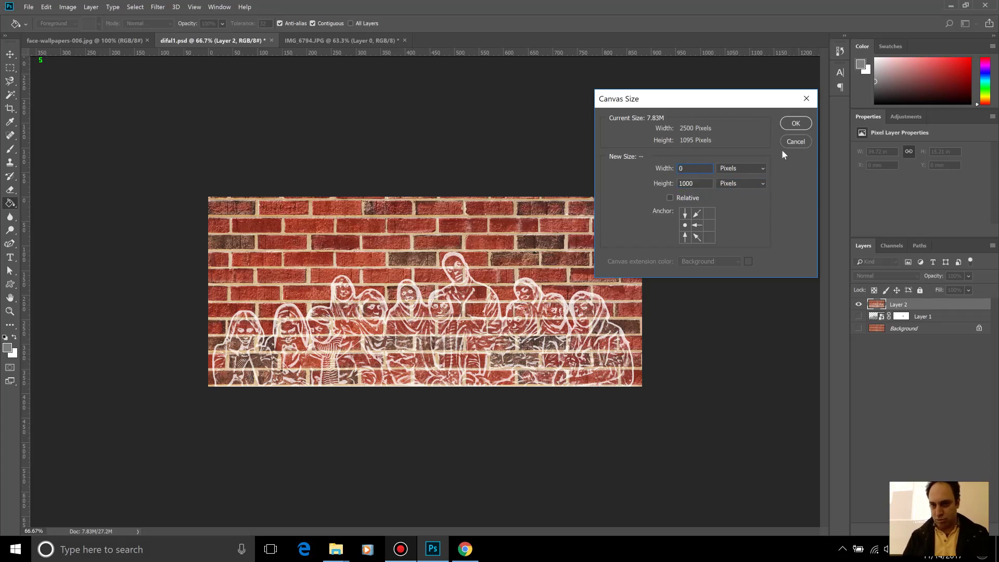
click(786, 123)
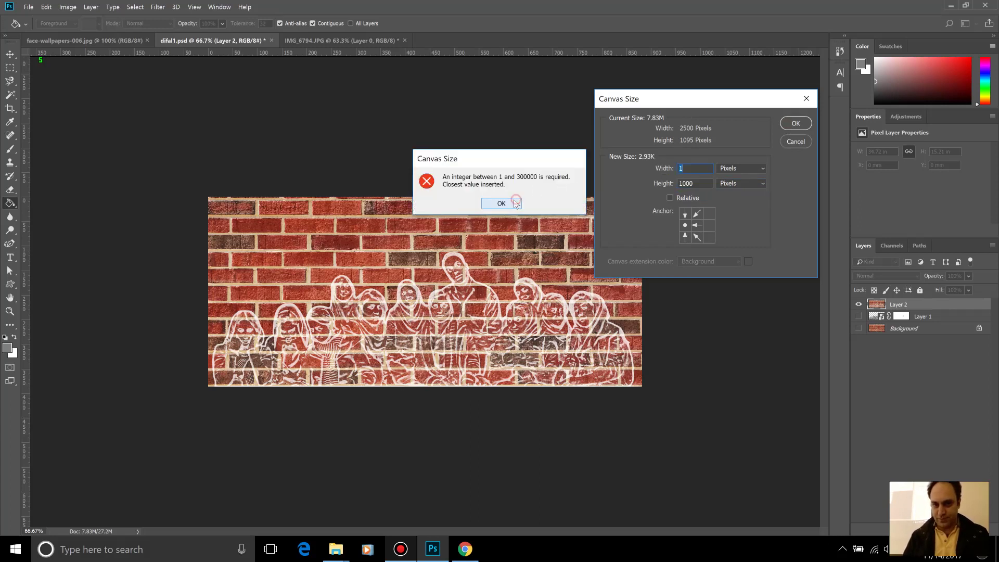
click(514, 203)
click(787, 128)
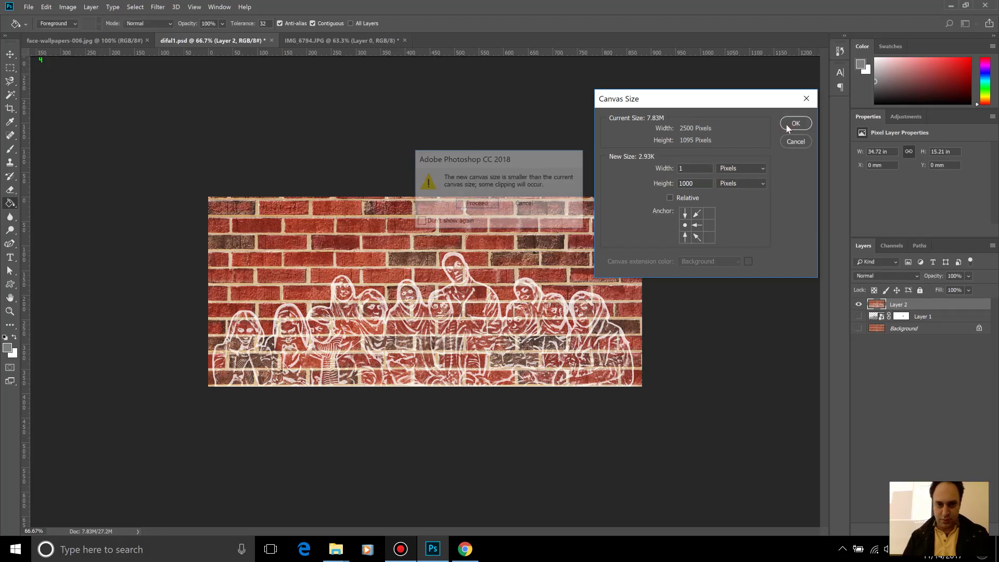
click(478, 205)
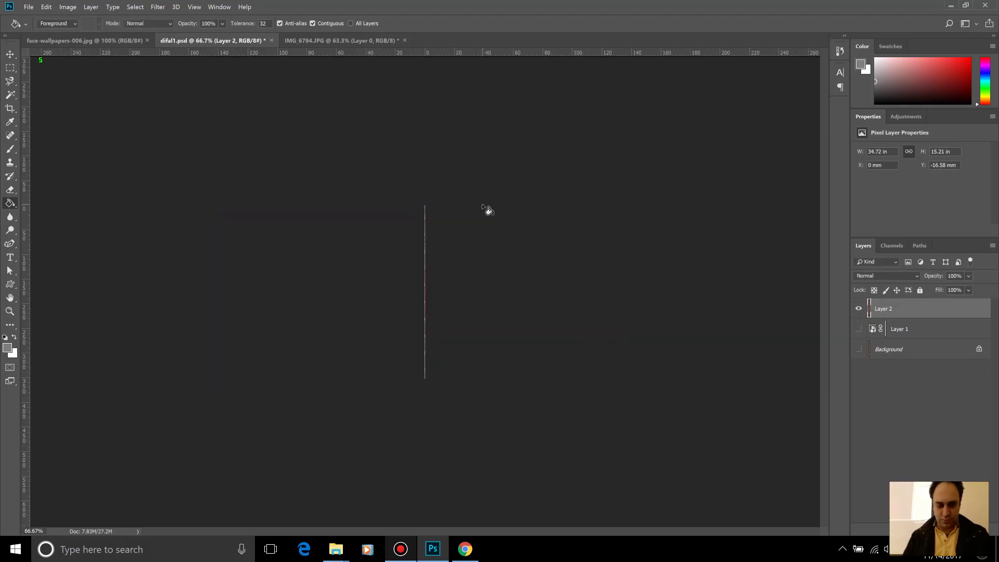
key(ctrl+z)
Enlarge the canvas by relative pixel amounts, anchored middle-left, adding 1500 pixels of height.
click(67, 6)
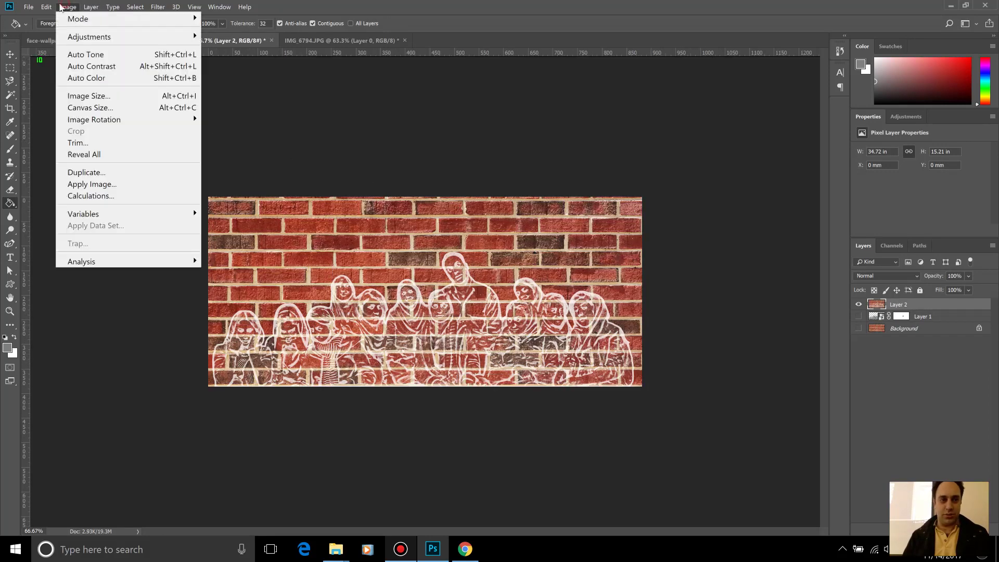
mouse_move(67, 7)
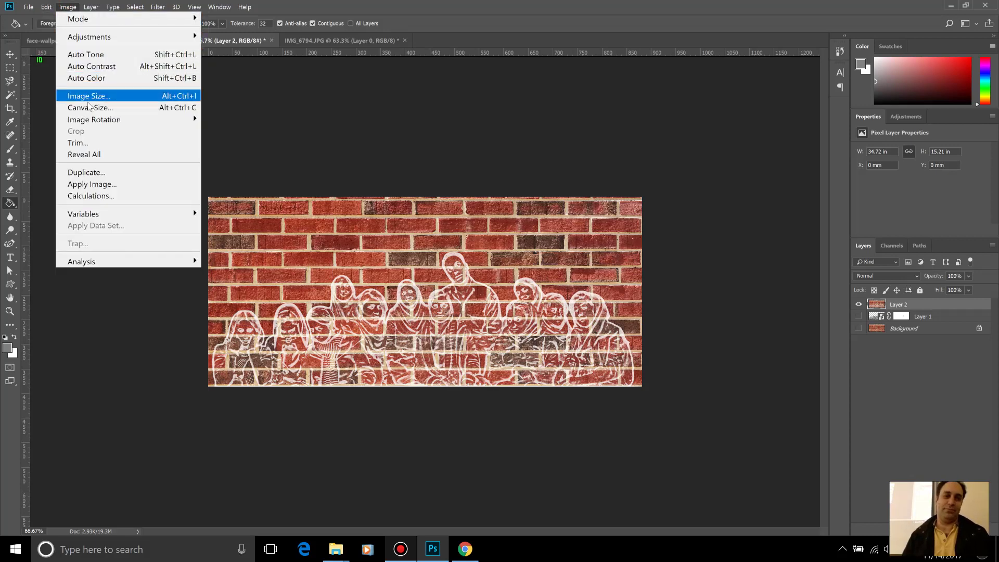
click(87, 108)
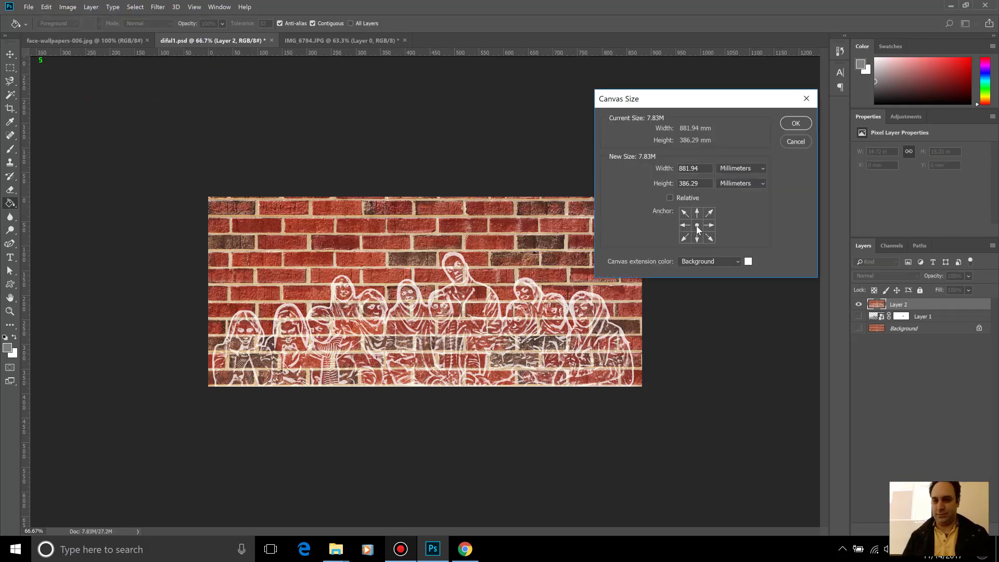
click(682, 201)
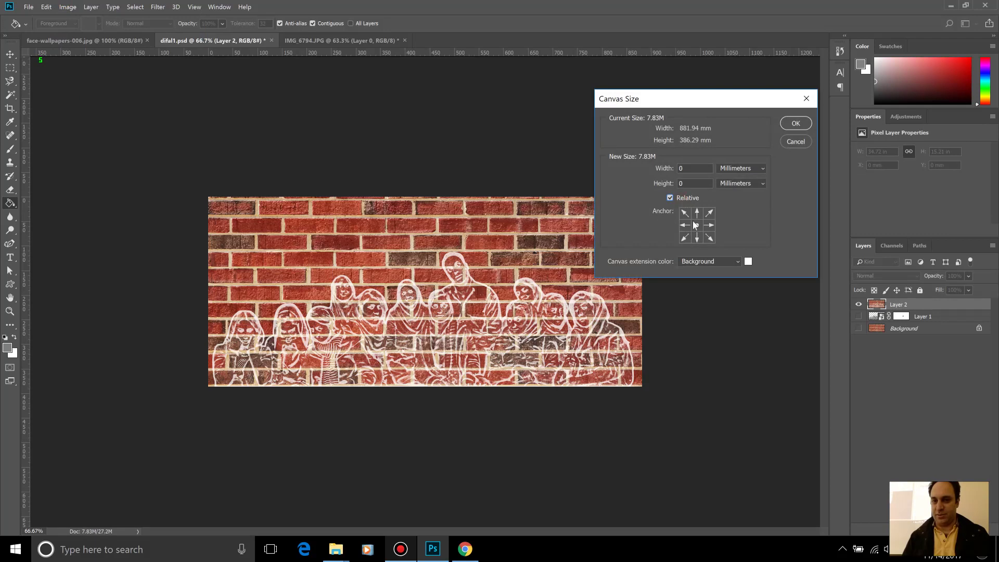
click(684, 225)
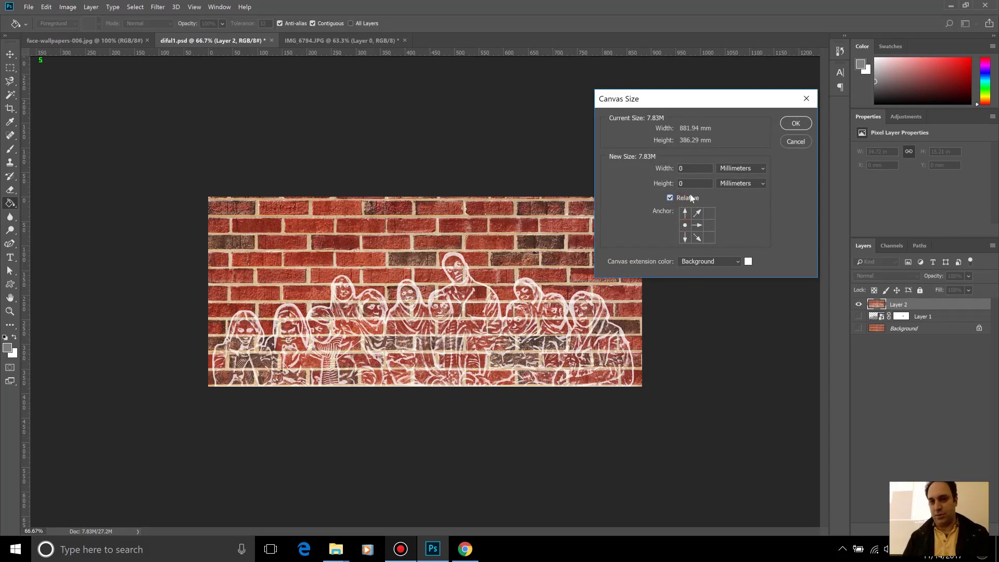
click(739, 183)
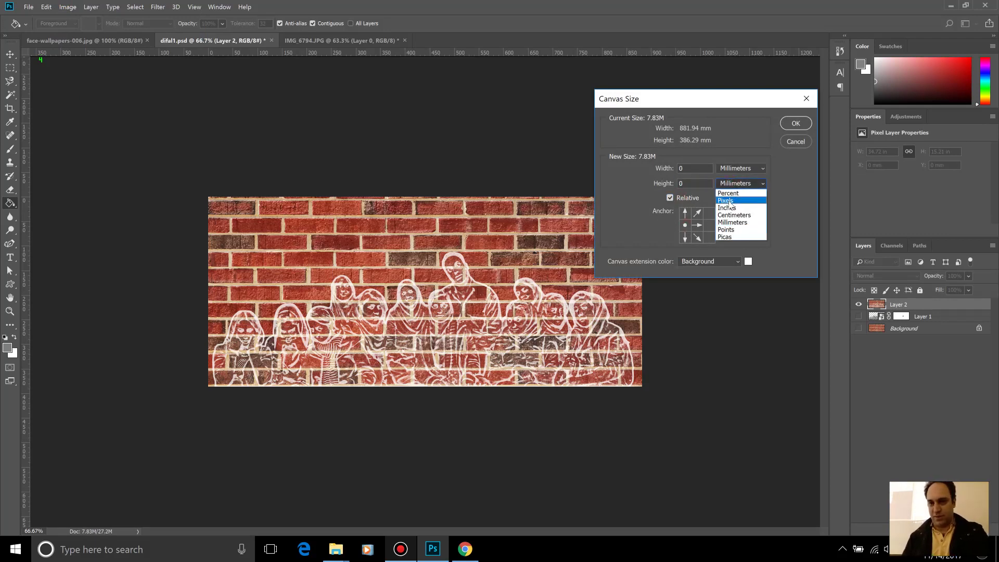
click(729, 199)
text(1)
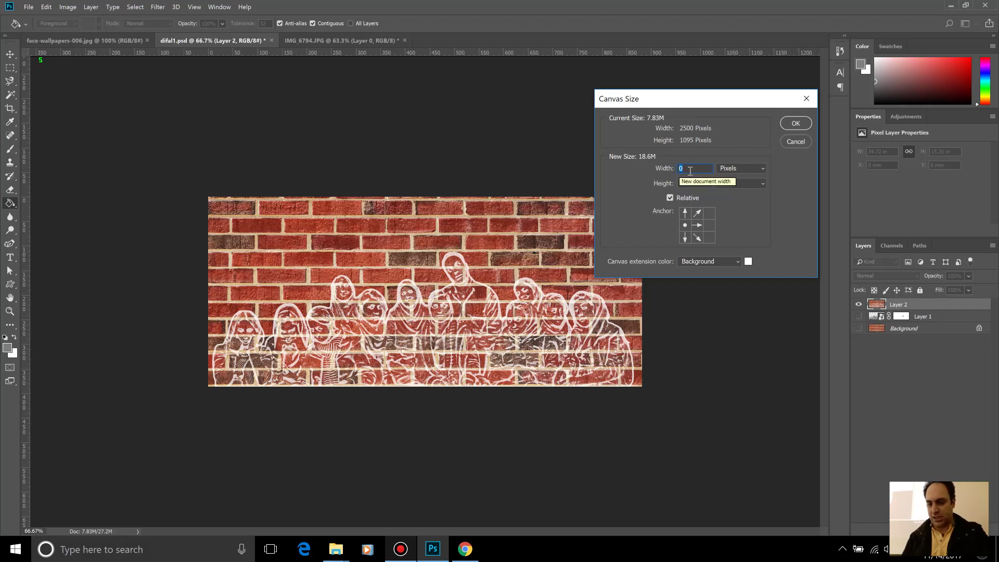
text(3000)
click(796, 124)
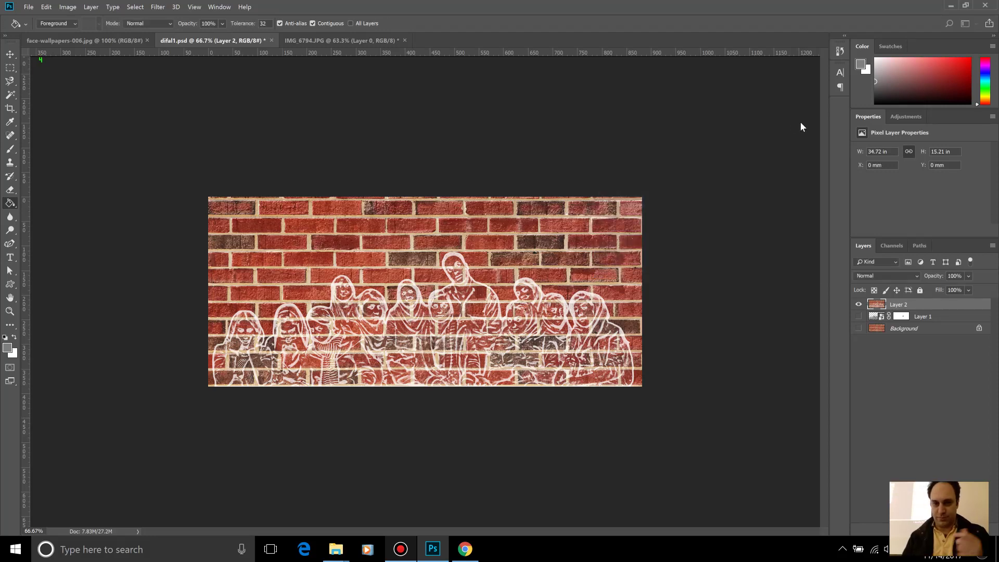
key(ctrl+minus)
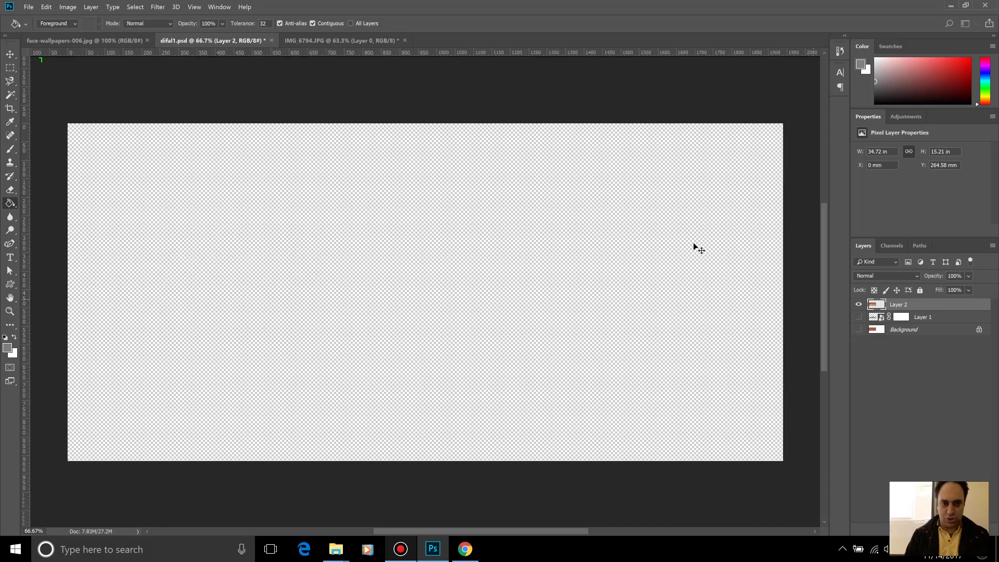
key(ctrl+minus)
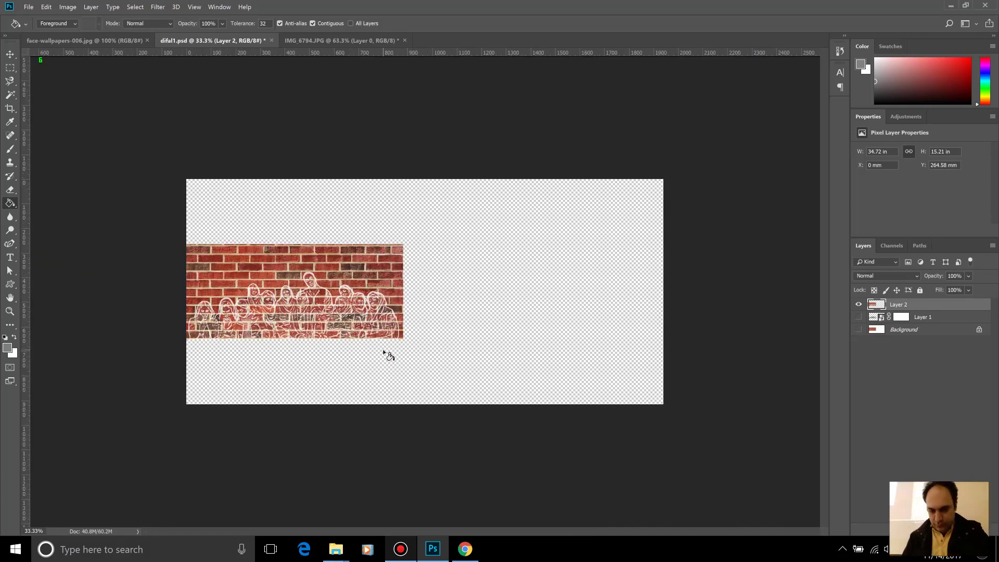
key(ctrl+plus)
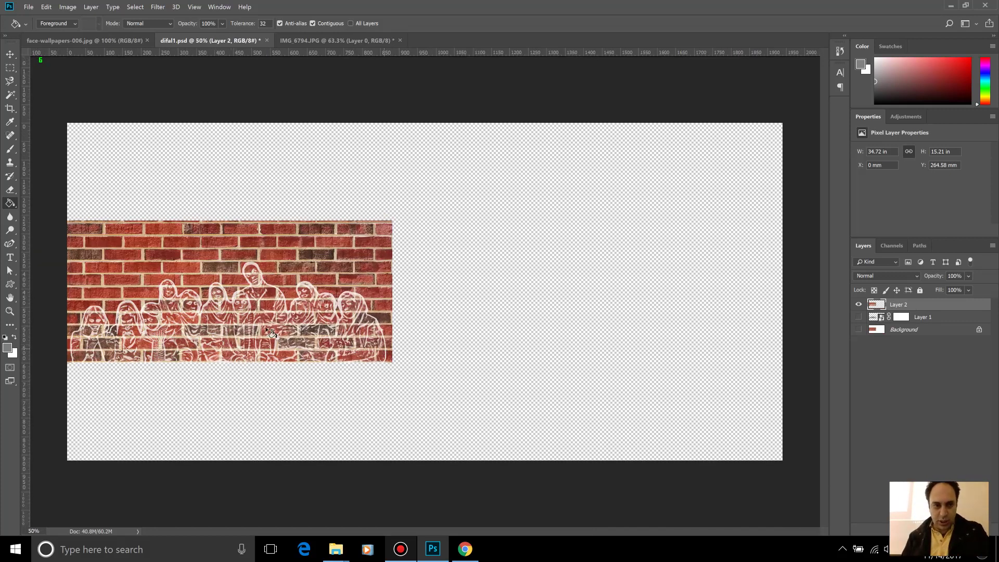
Apply a Perspective transform that stretches the brick wall's left edge taller.
click(8, 53)
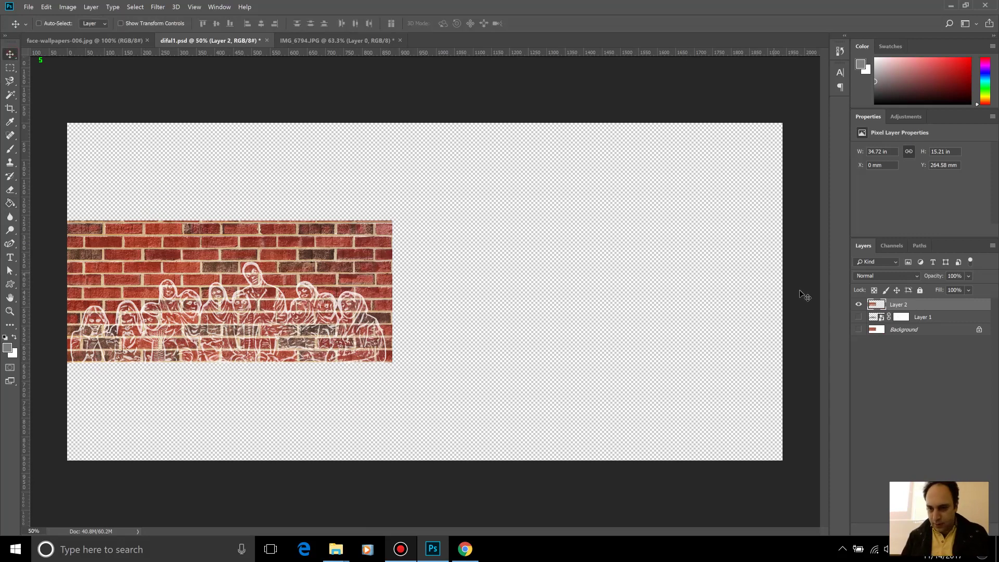
key(ctrl+t)
right_click(245, 258)
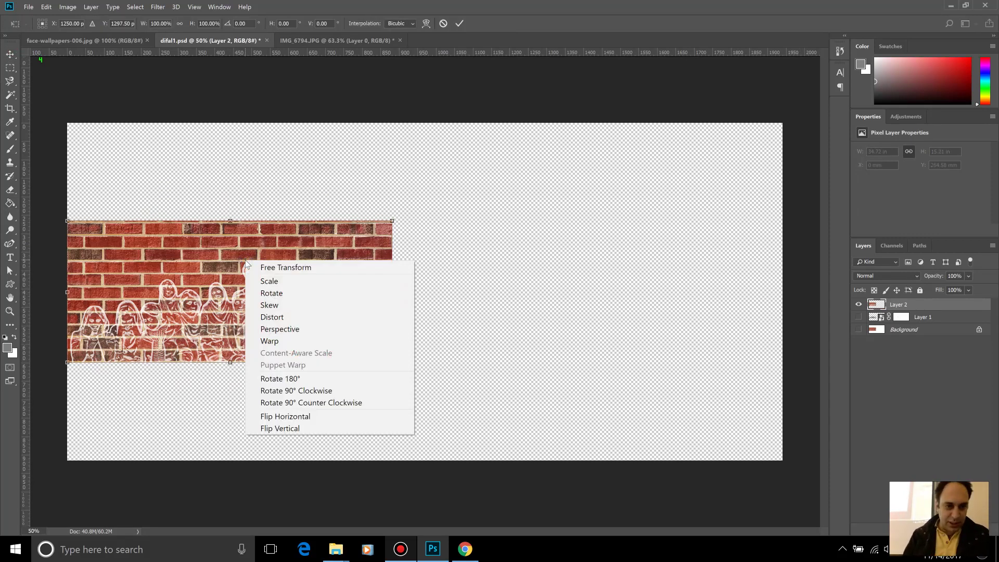
click(276, 329)
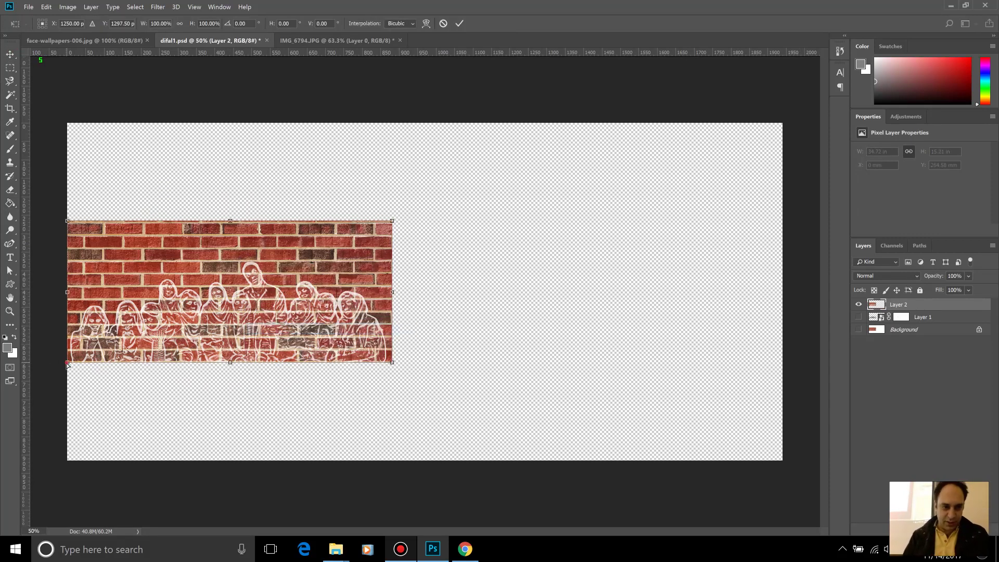
drag(67, 363, 70, 422)
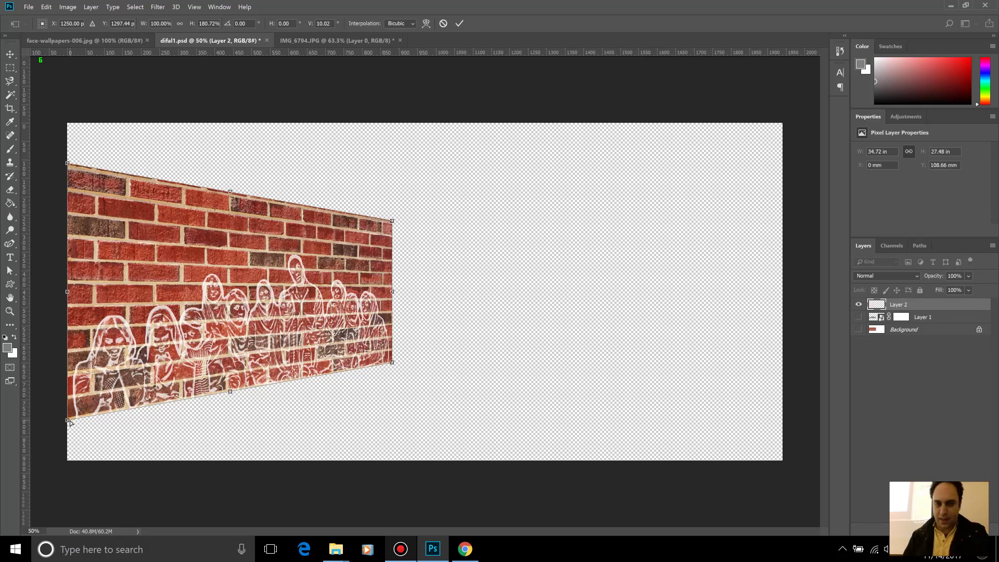
key(Return)
click(10, 108)
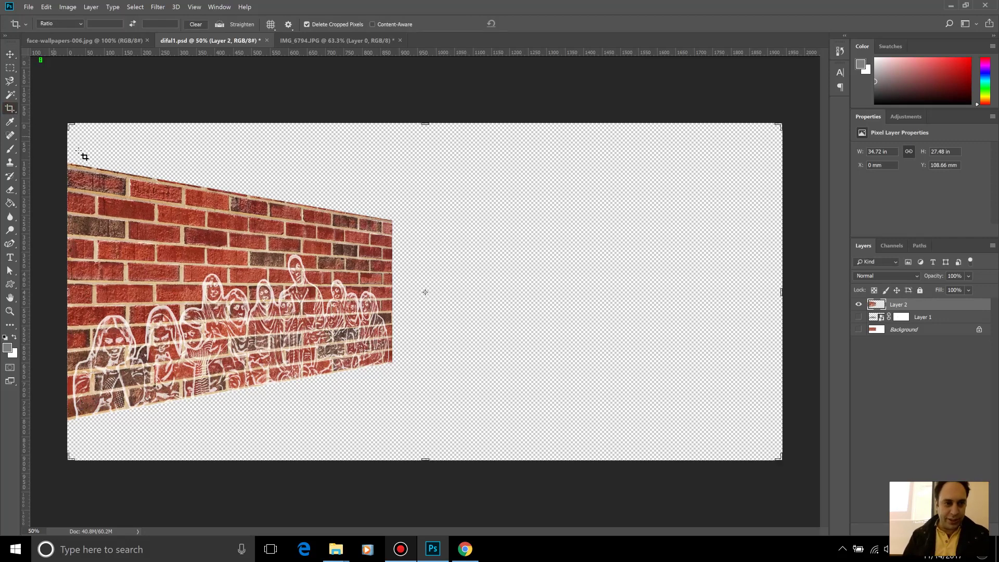
Crop the canvas's right edge in to the wall's end and fit the image on screen.
drag(779, 292, 588, 311)
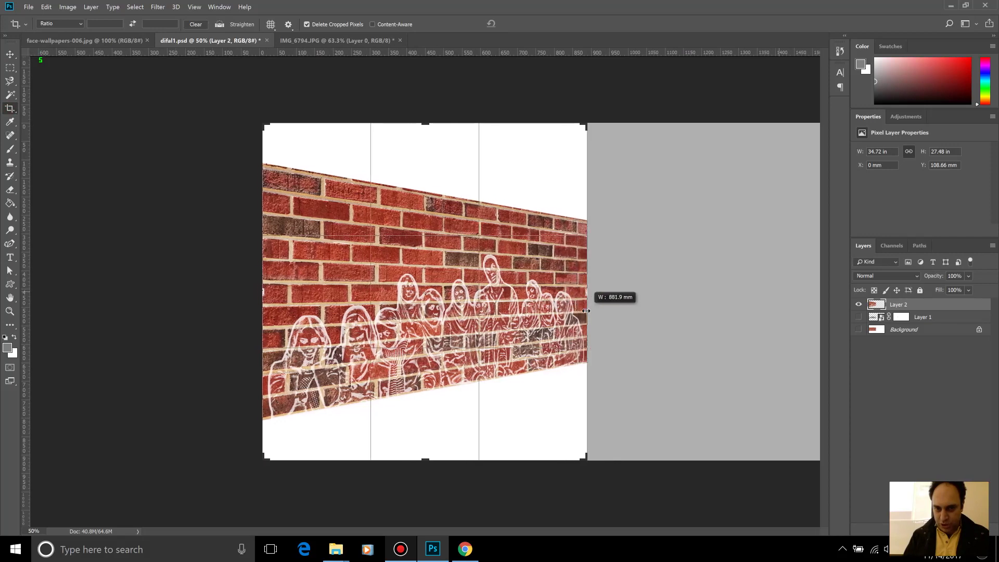
drag(588, 311, 588, 310)
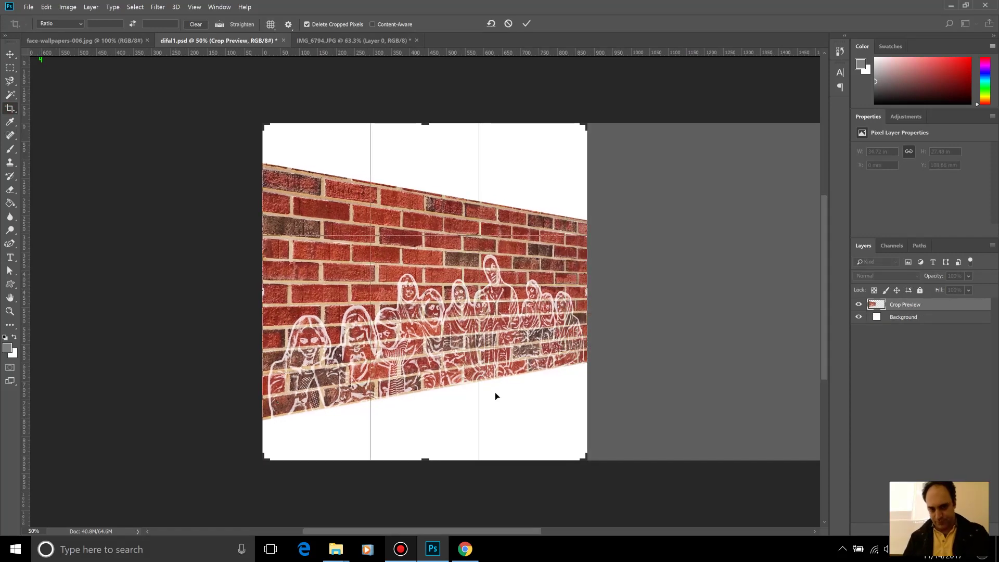
key(Return)
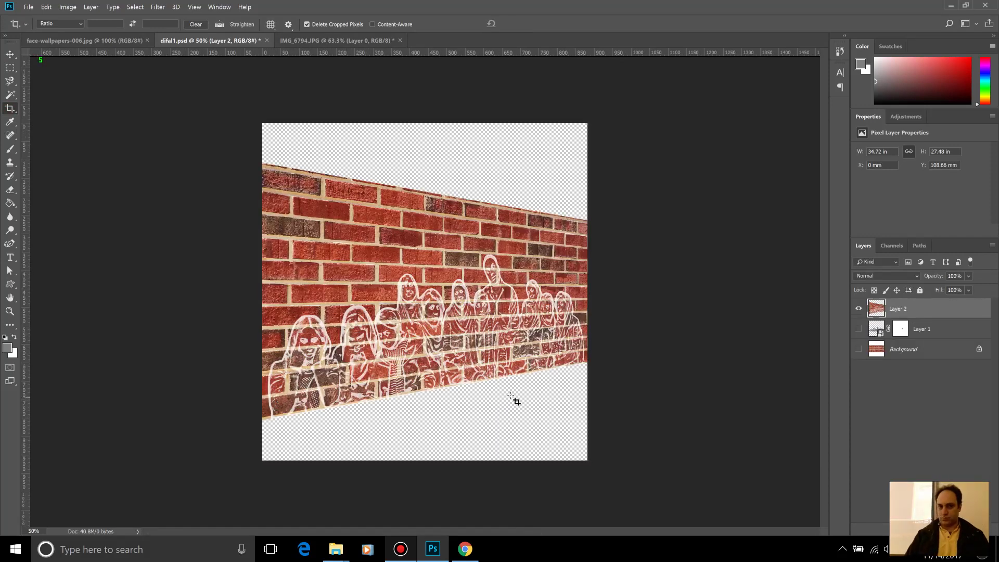
key(ctrl+0)
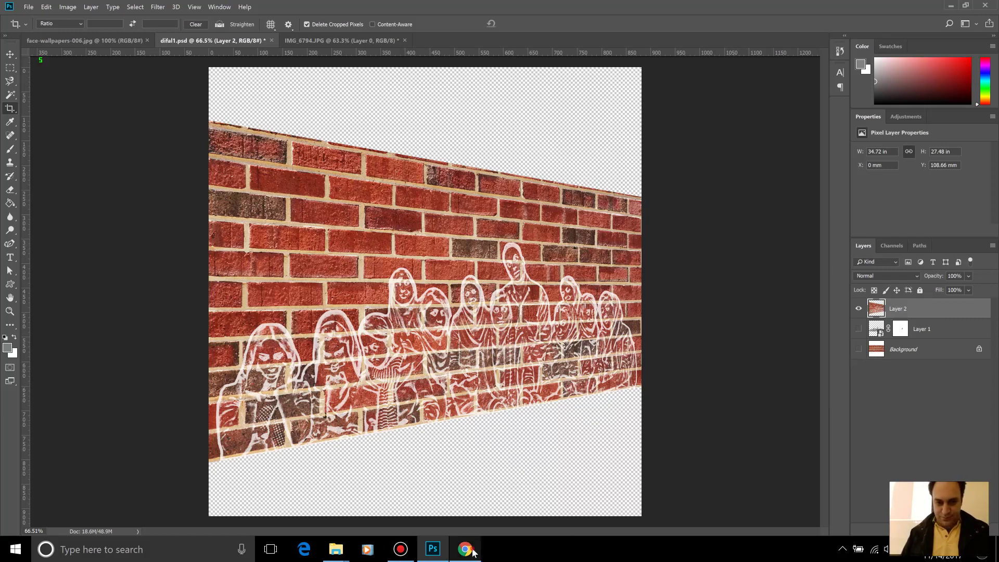
Search Google for 'asphalt' in the Chrome browser.
click(472, 552)
click(284, 29)
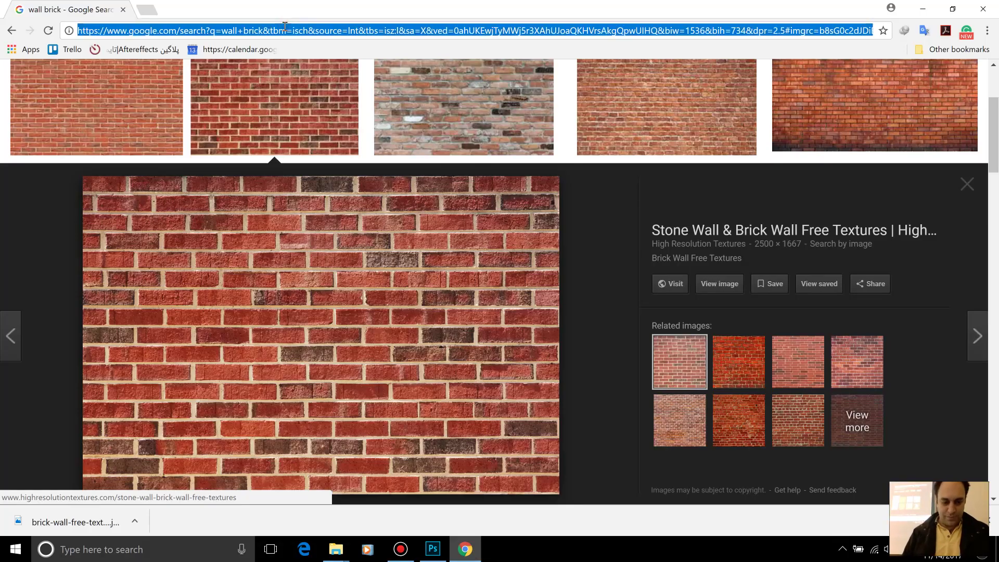
text(asp)
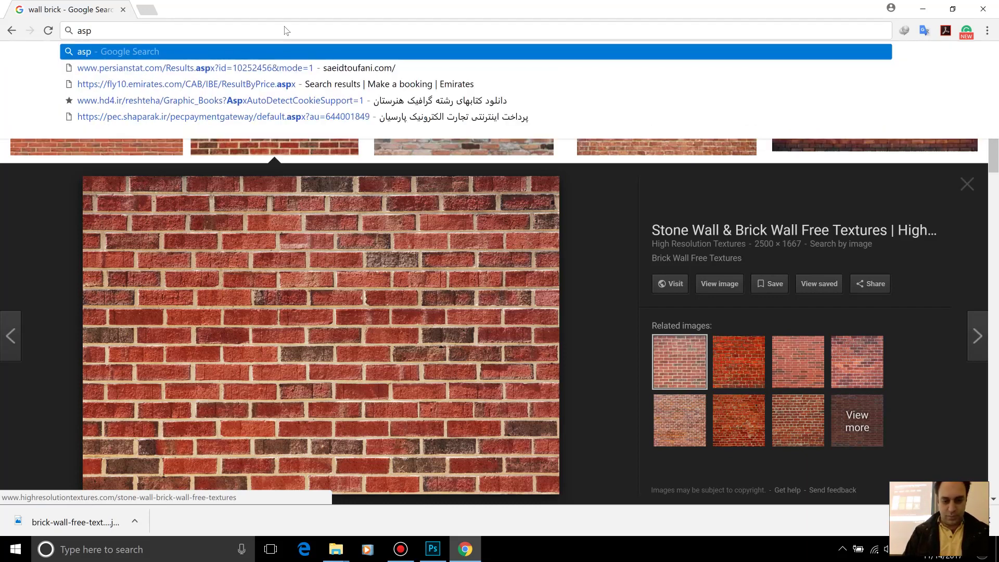
text(halt)
key(Return)
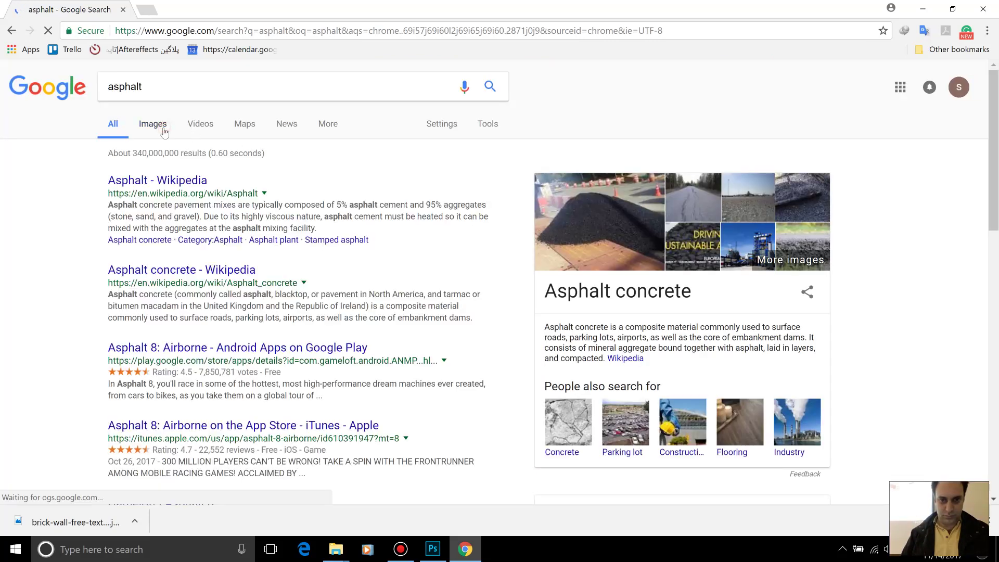
Filter the image results by size, preview a cracked-asphalt photo, then return to Photoshop.
click(164, 132)
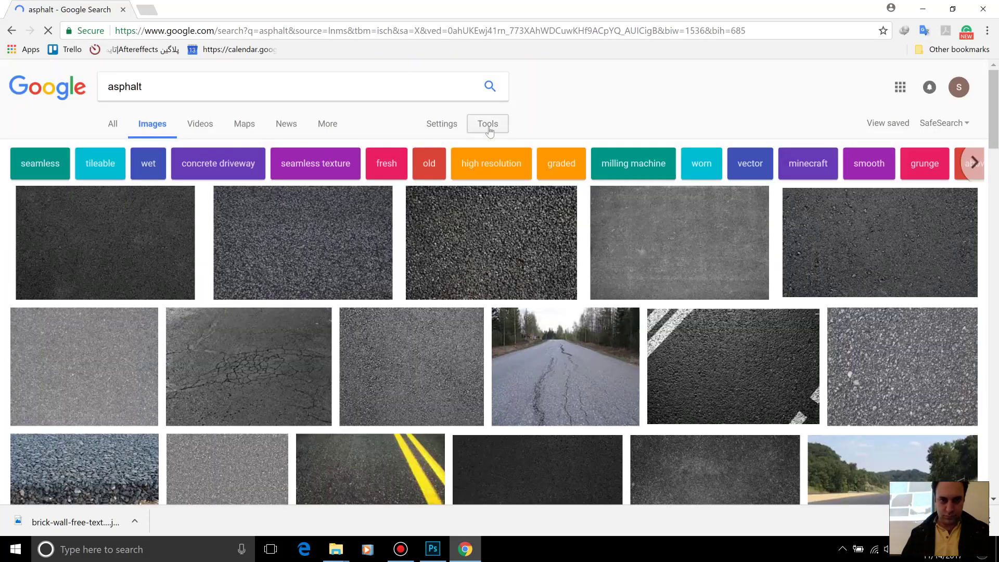
click(488, 124)
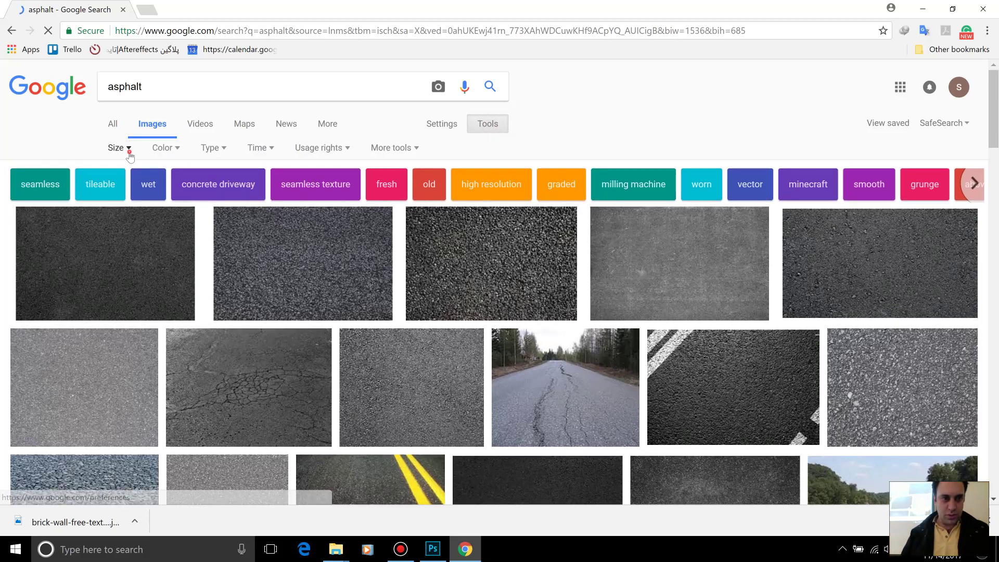
click(128, 151)
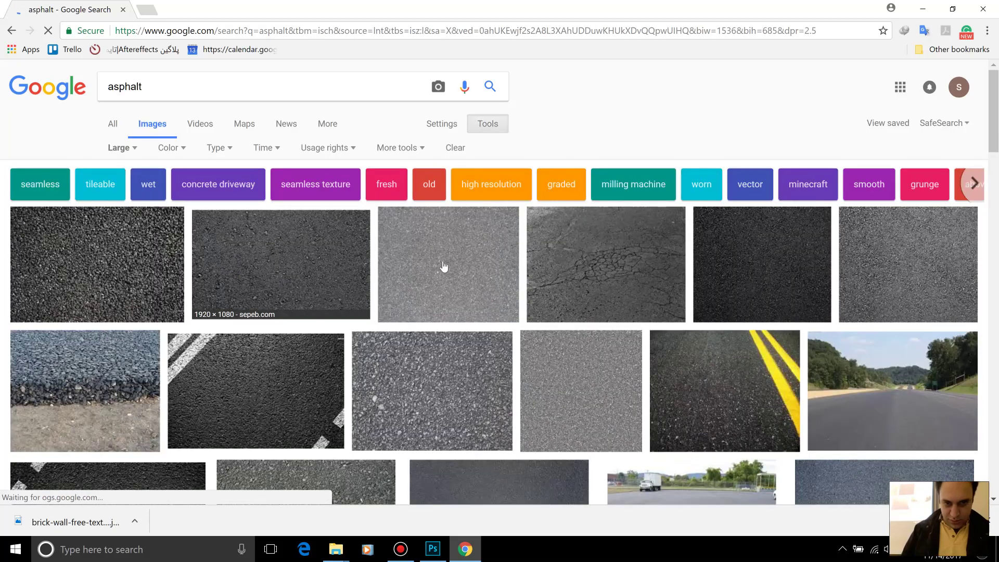
click(598, 268)
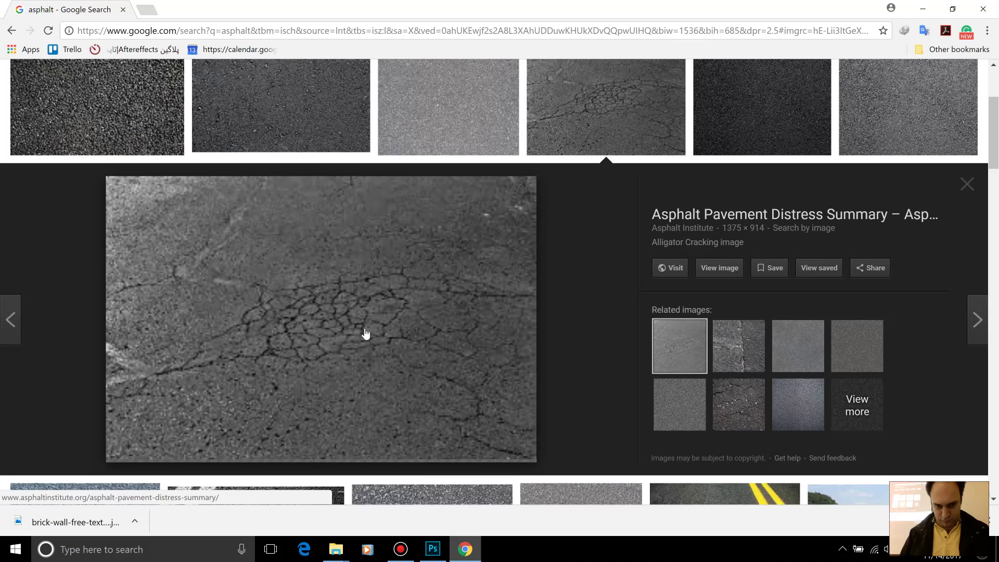
click(432, 549)
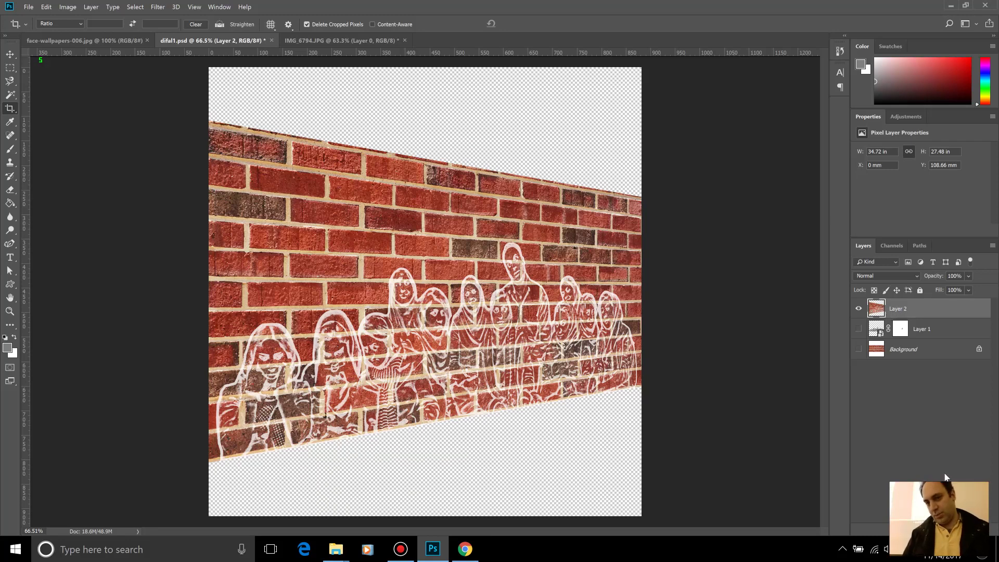
Add a new empty Layer 3 and set the foreground colour to mid-grey #808080.
key(ctrl+shift+alt+n)
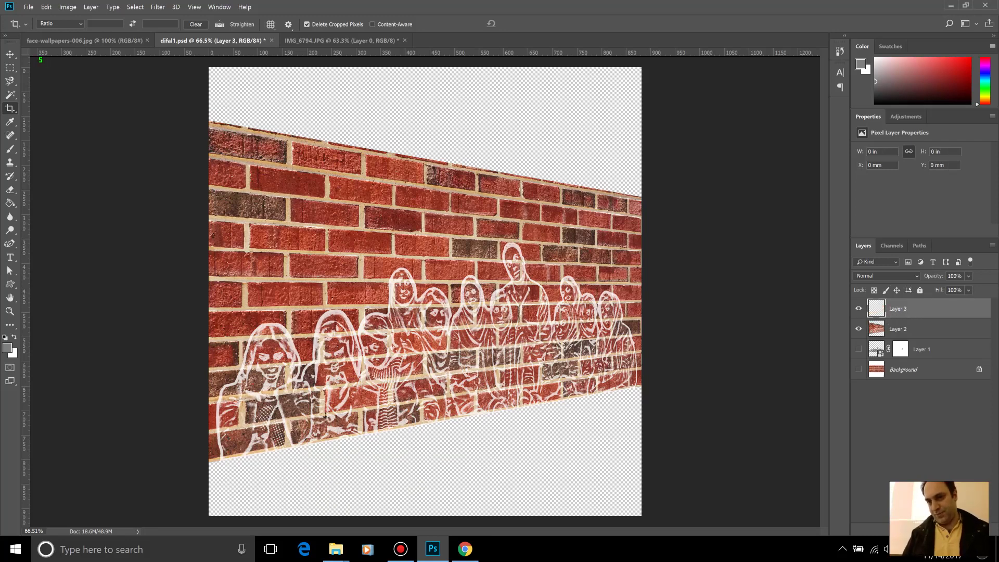
click(10, 203)
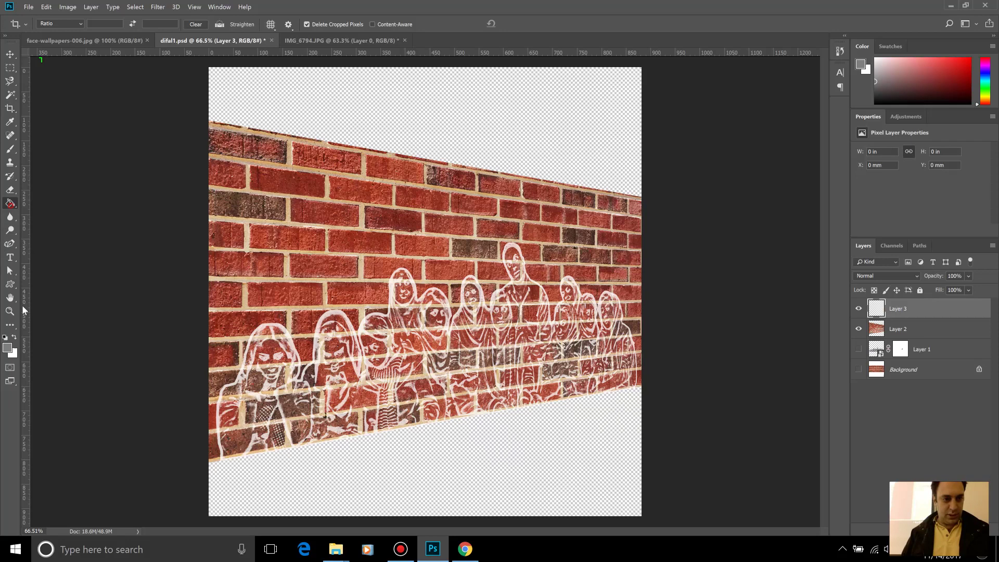
click(7, 347)
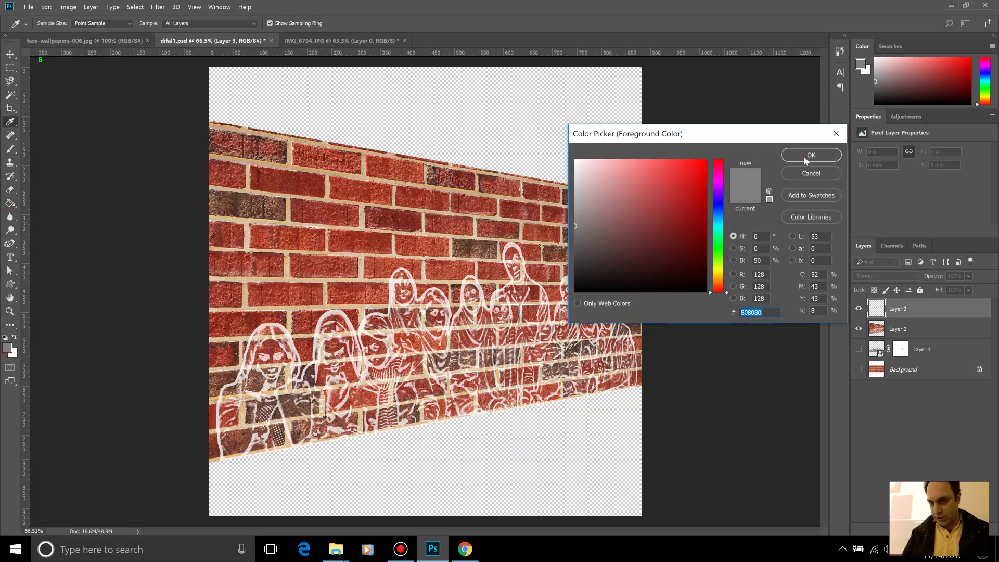
click(804, 156)
Test a grey fill on the new layer, then switch to the Gradient Tool.
click(483, 255)
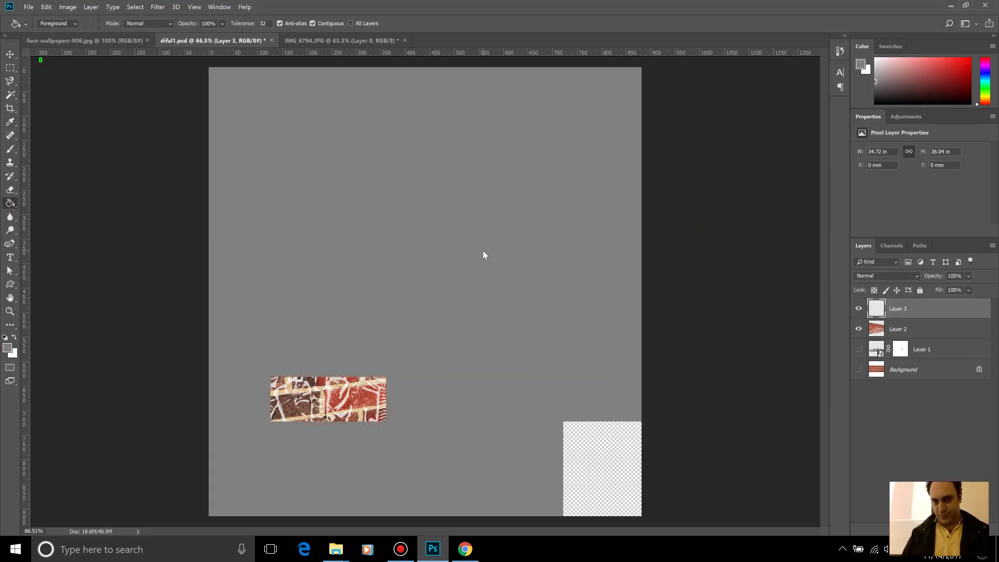
right_click(16, 207)
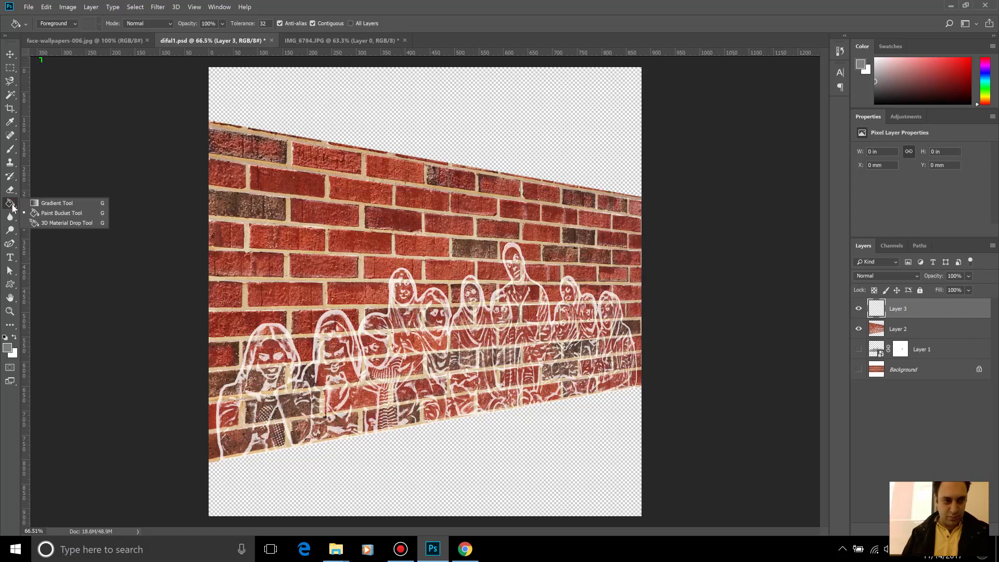
click(56, 203)
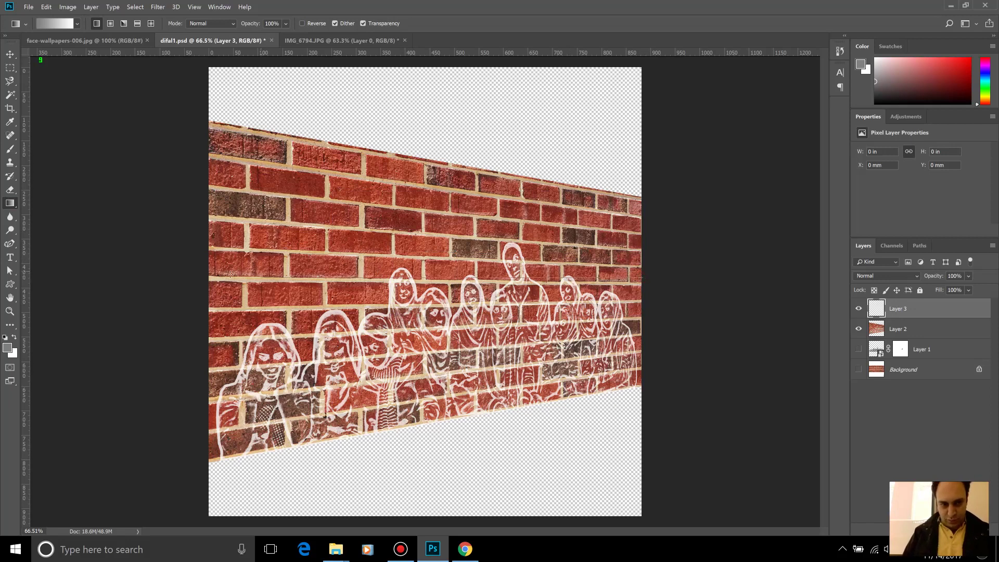
Draw a trial white-to-grey gradient on Layer 3, keeping Normal blending.
drag(207, 274, 208, 277)
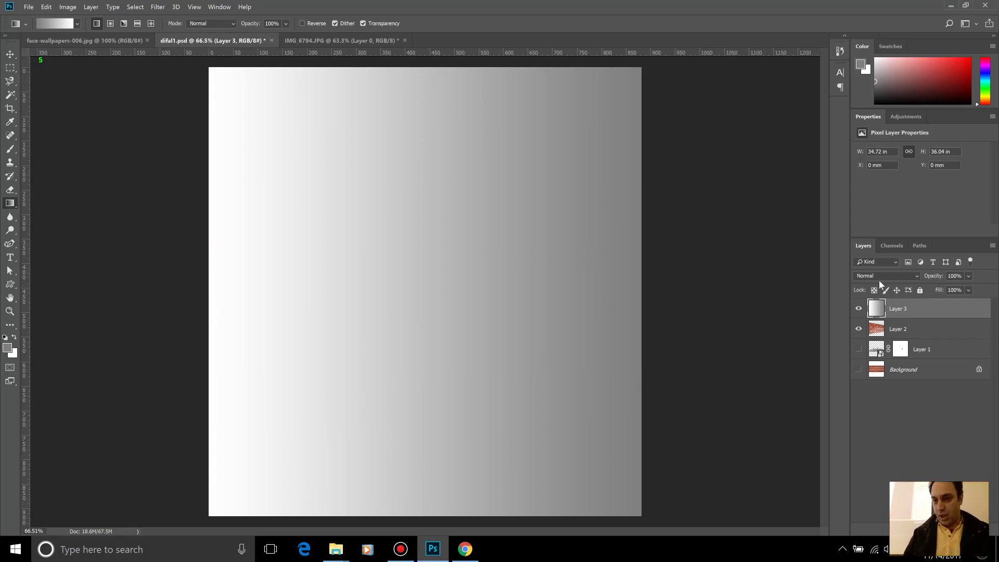
click(877, 277)
click(838, 273)
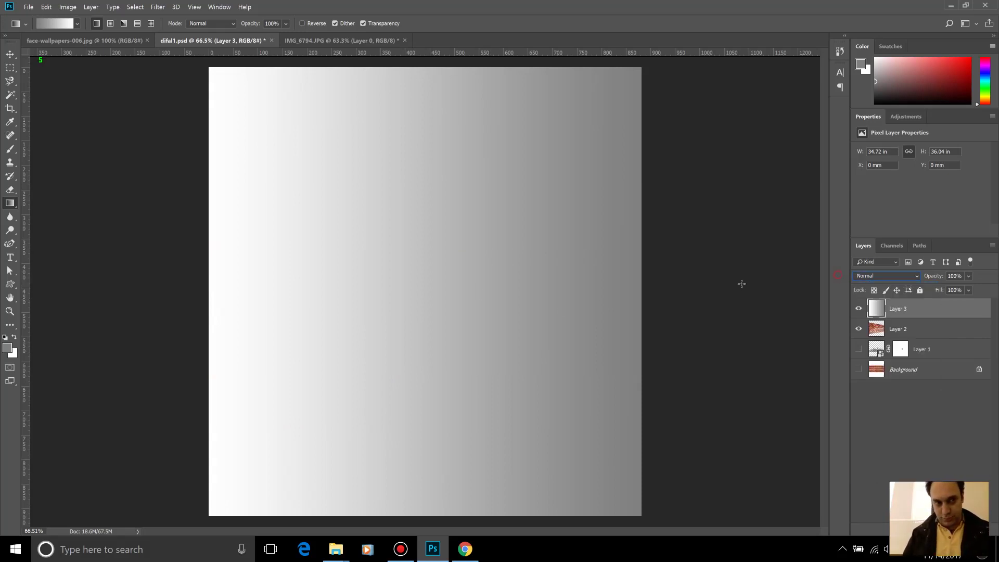
Edit the gradient to run from grey on the left to 0% opacity on the right.
click(46, 23)
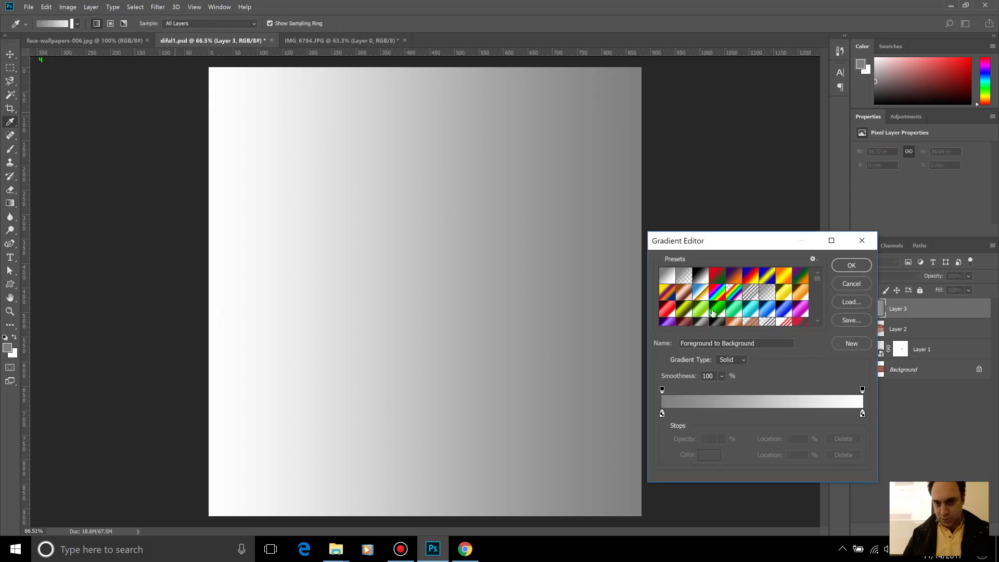
double_click(661, 413)
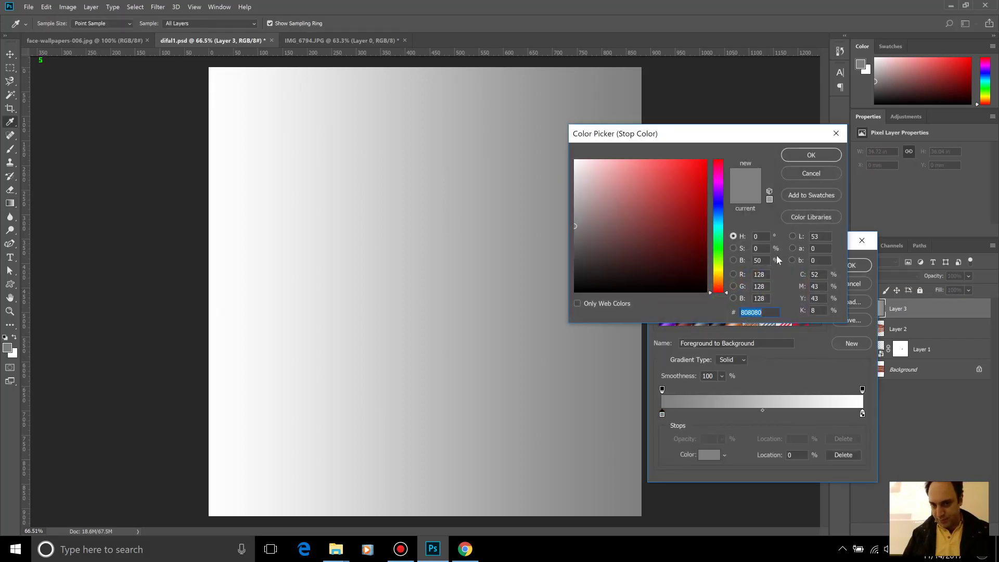
click(802, 174)
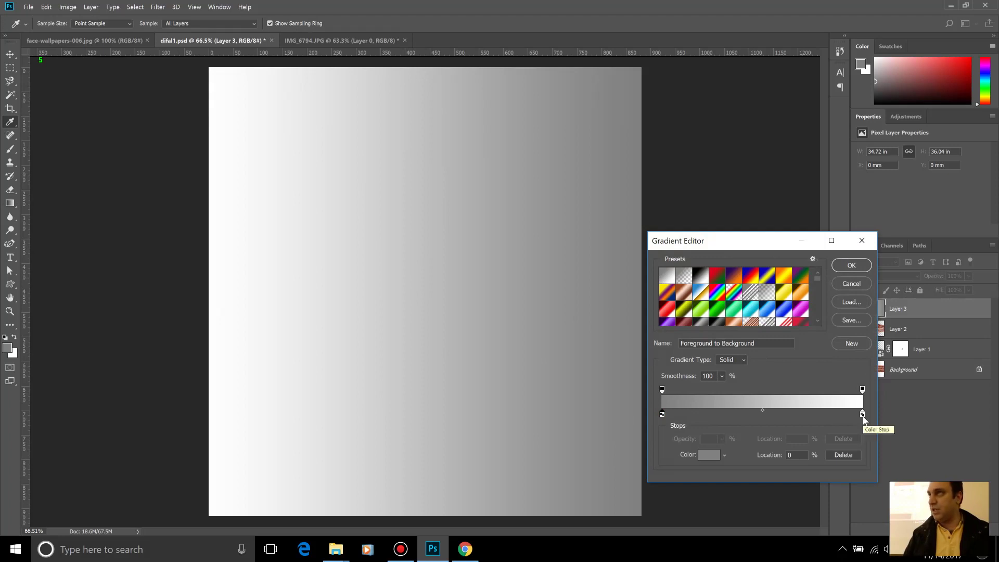
click(862, 414)
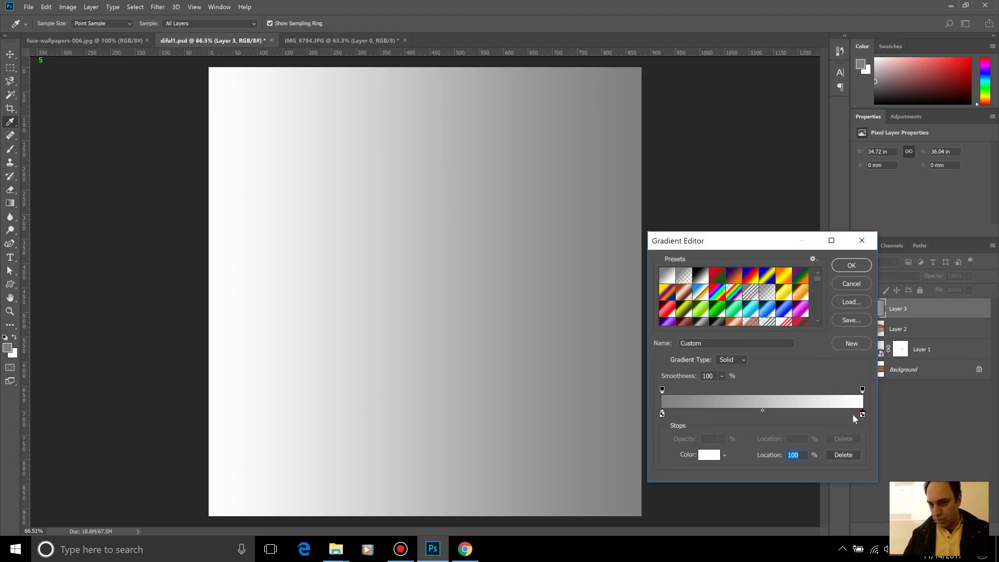
click(862, 389)
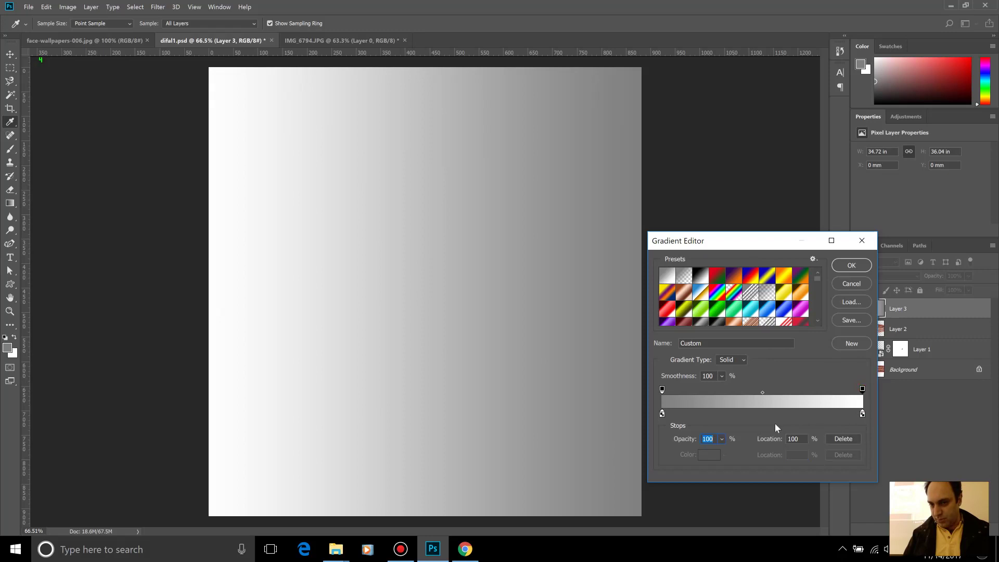
click(722, 439)
drag(697, 455, 647, 439)
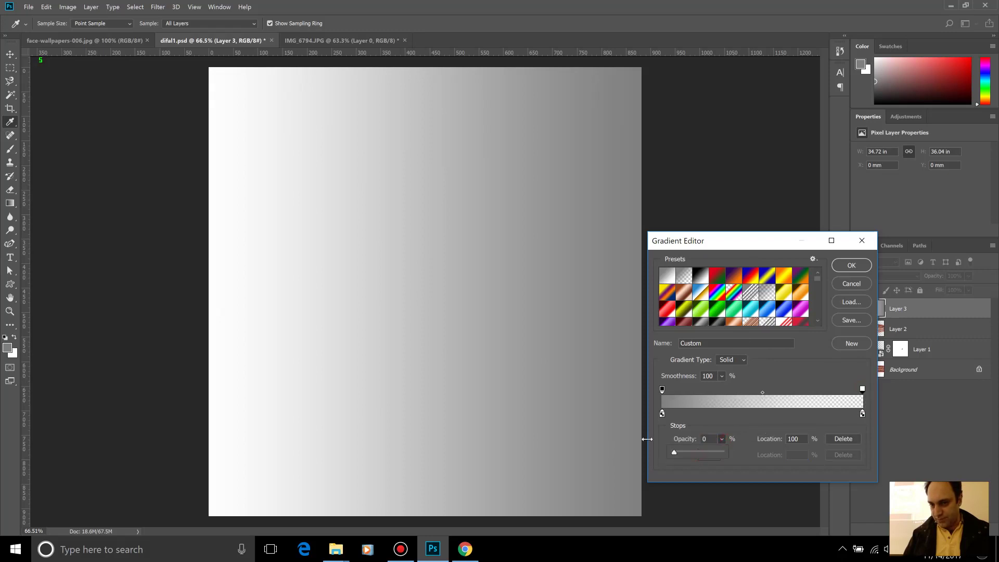
click(851, 266)
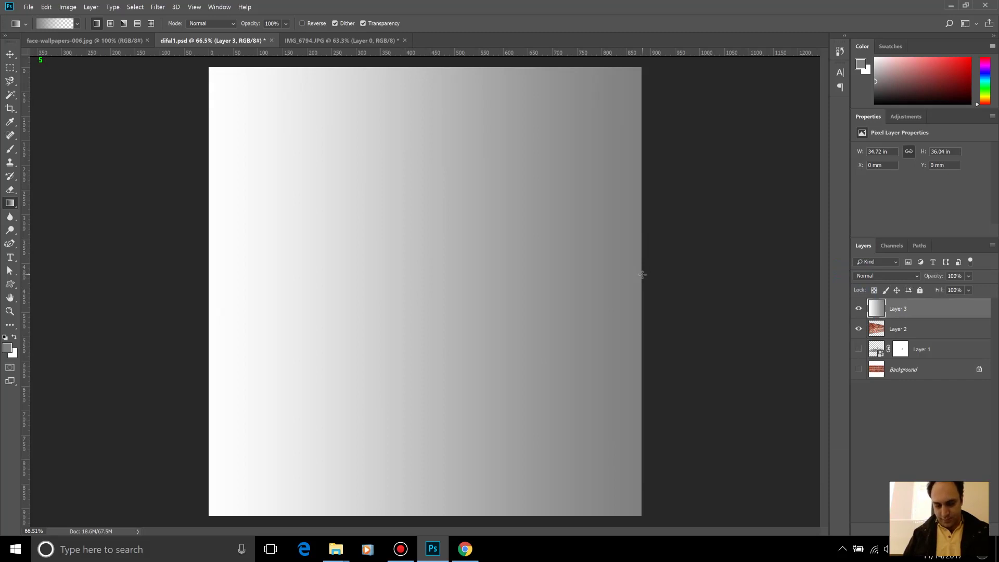
Delete Layer 3, then undo the deletion to get an empty layer back.
click(982, 527)
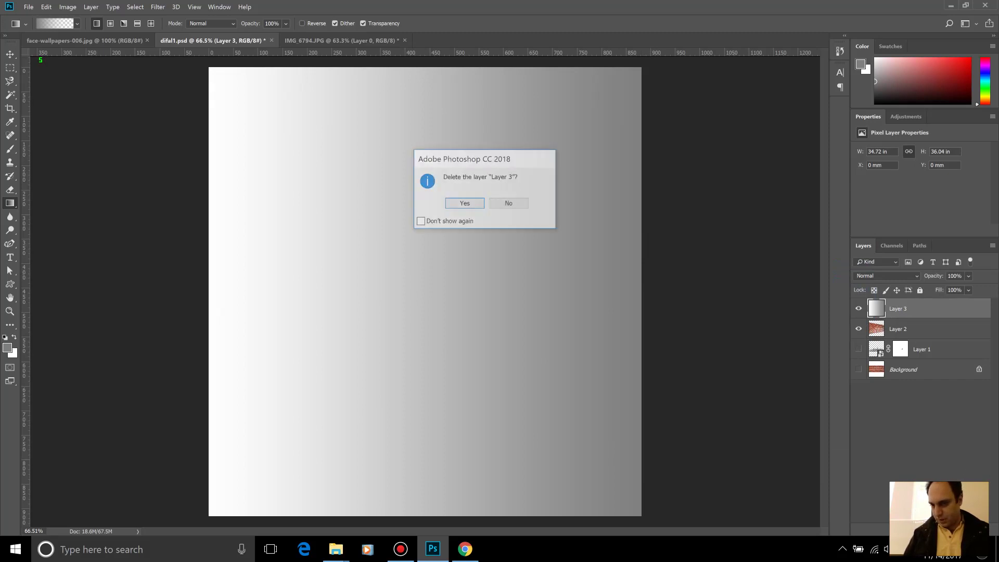
click(463, 204)
key(ctrl+z)
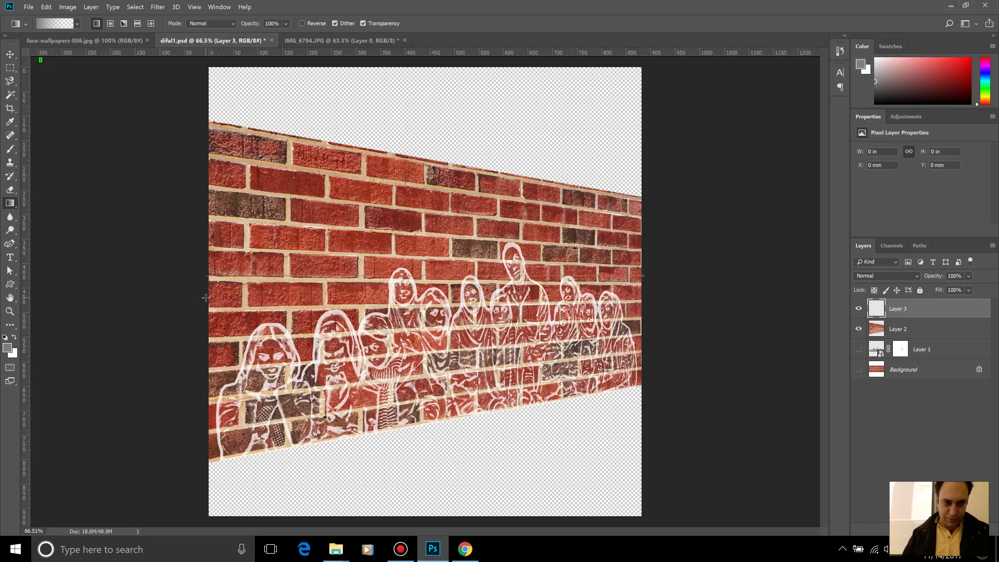
Drag the grey gradient leftward from the right edge and set Layer 3 to Linear Burn.
drag(643, 276, 206, 298)
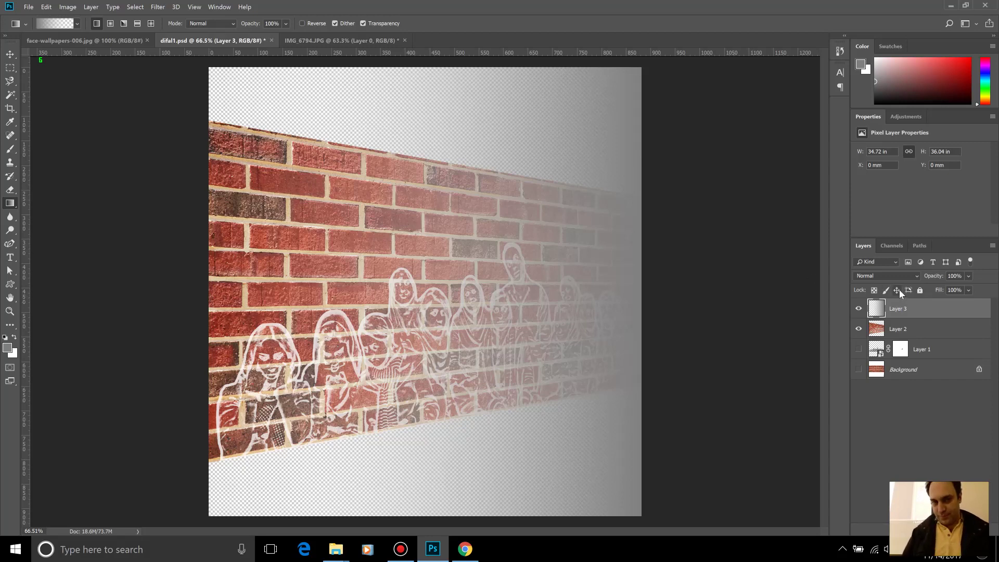
click(875, 273)
click(877, 322)
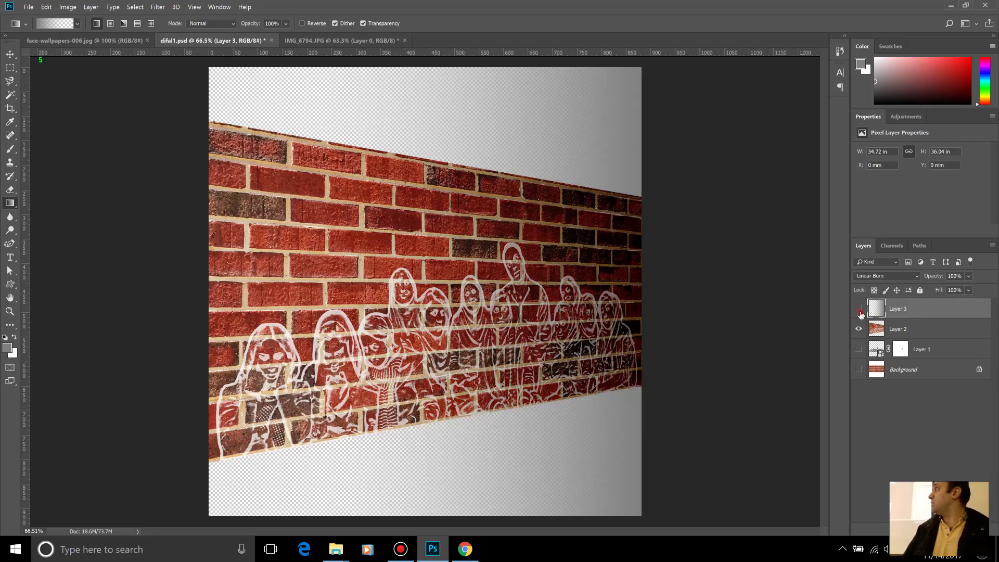
click(859, 311)
click(859, 311)
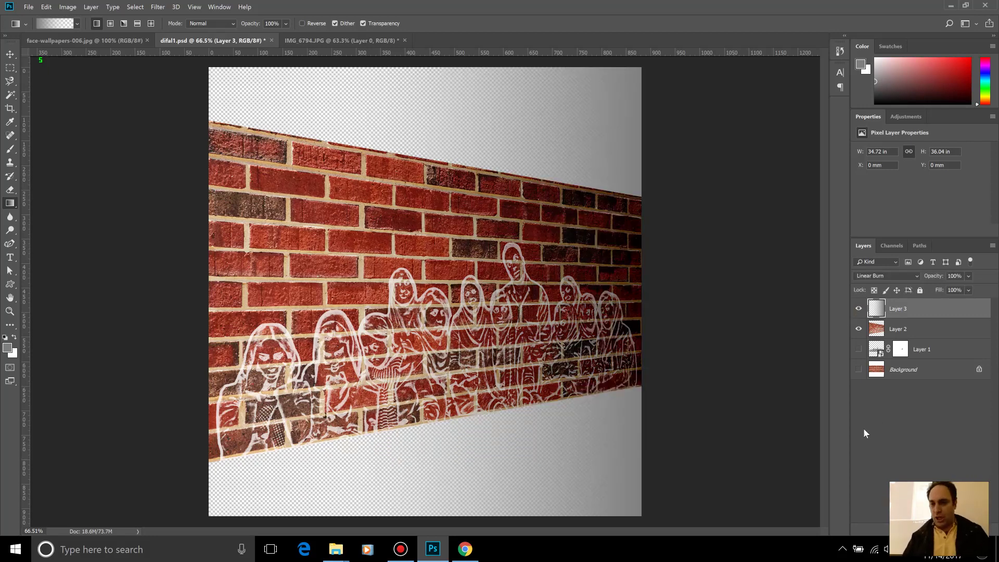
Save the cracked-asphalt image from Chrome as Alligator_Cracking.jpg.
click(464, 548)
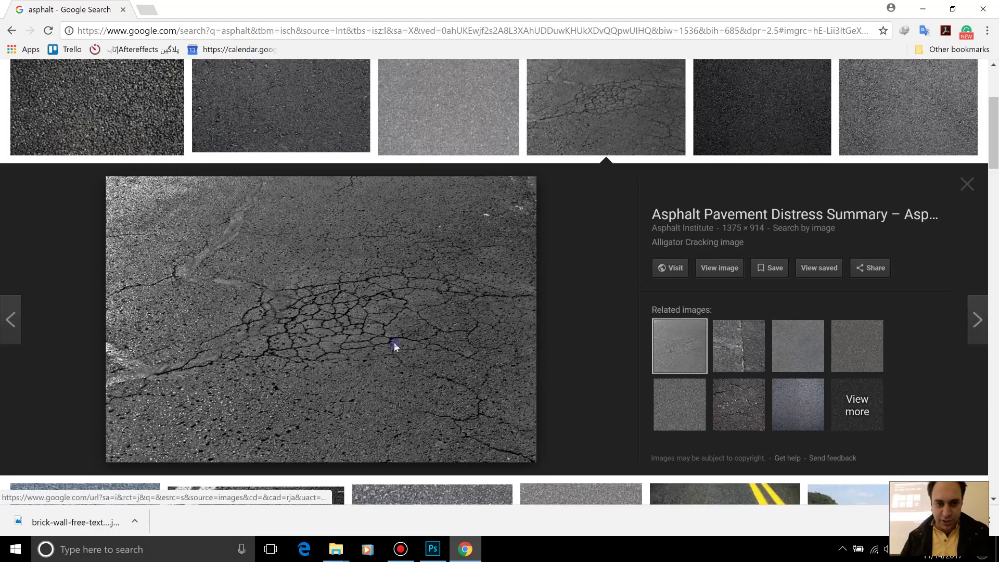
right_click(394, 348)
click(457, 230)
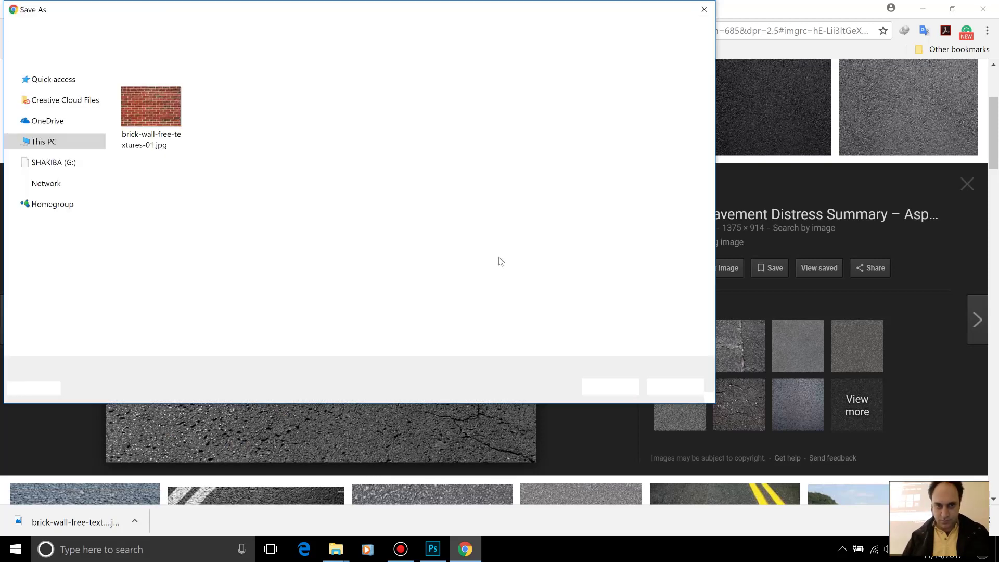
click(602, 388)
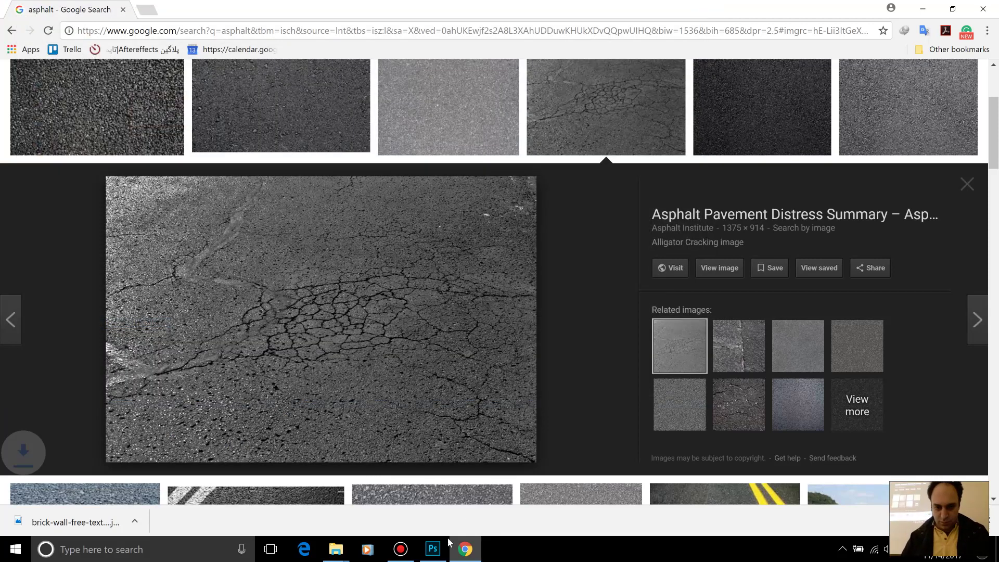
Open Alligator_Cracking.jpg in Photoshop and drag it into the brick wall document.
click(432, 549)
key(ctrl+o)
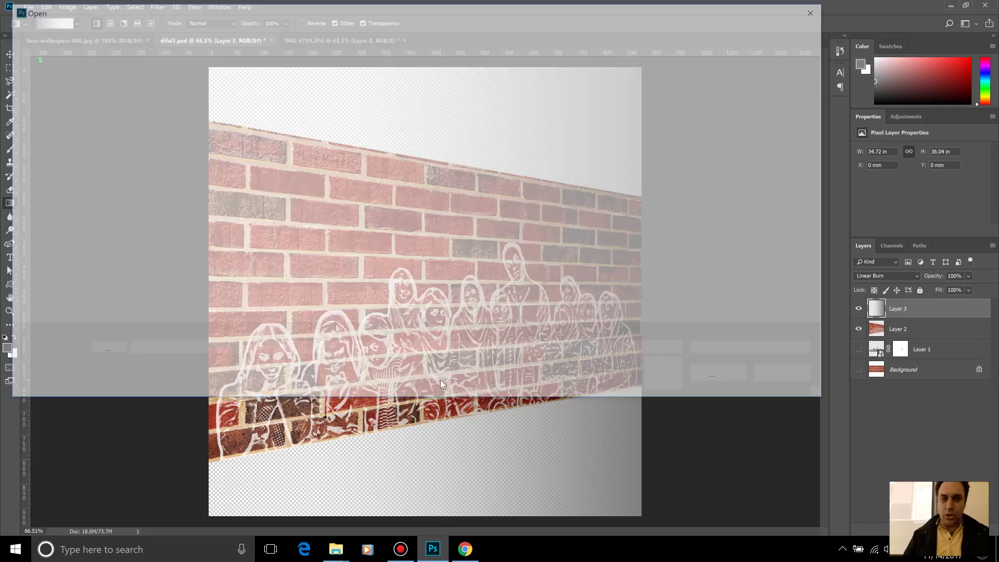
double_click(266, 95)
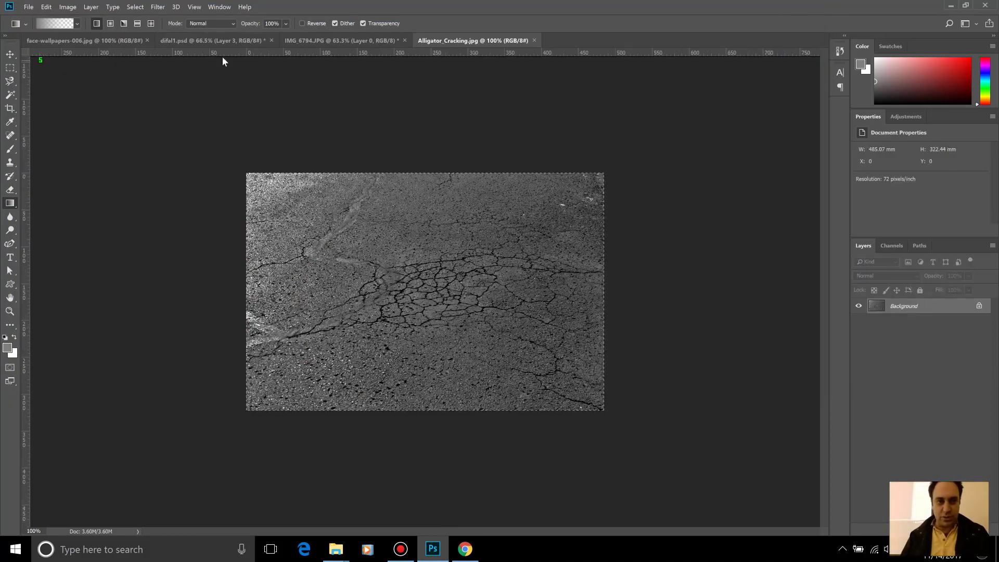
drag(207, 45, 523, 223)
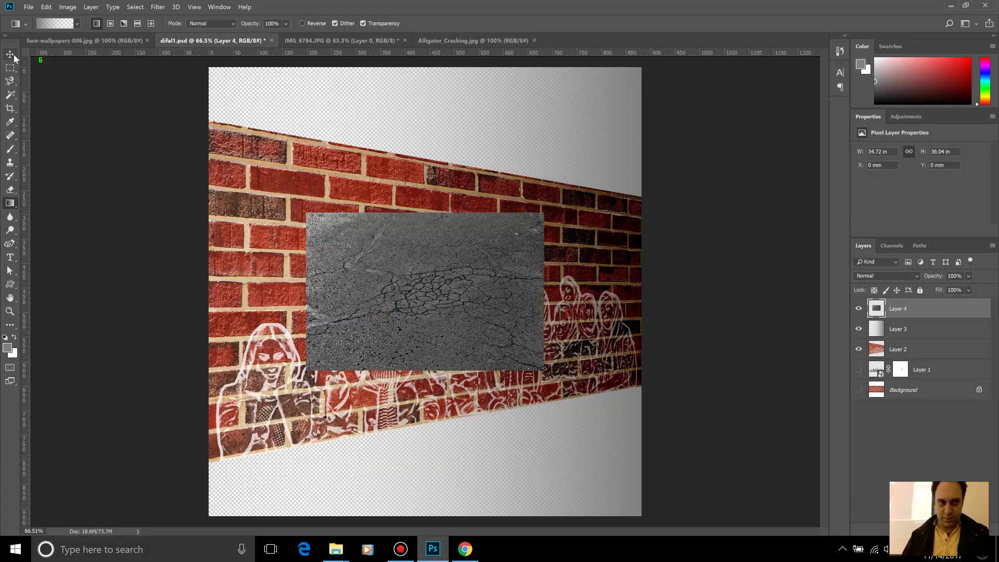
Clip gradient Layer 3 to the wall and move asphalt Layer 4 beneath Layer 2.
click(898, 330)
right_click(898, 329)
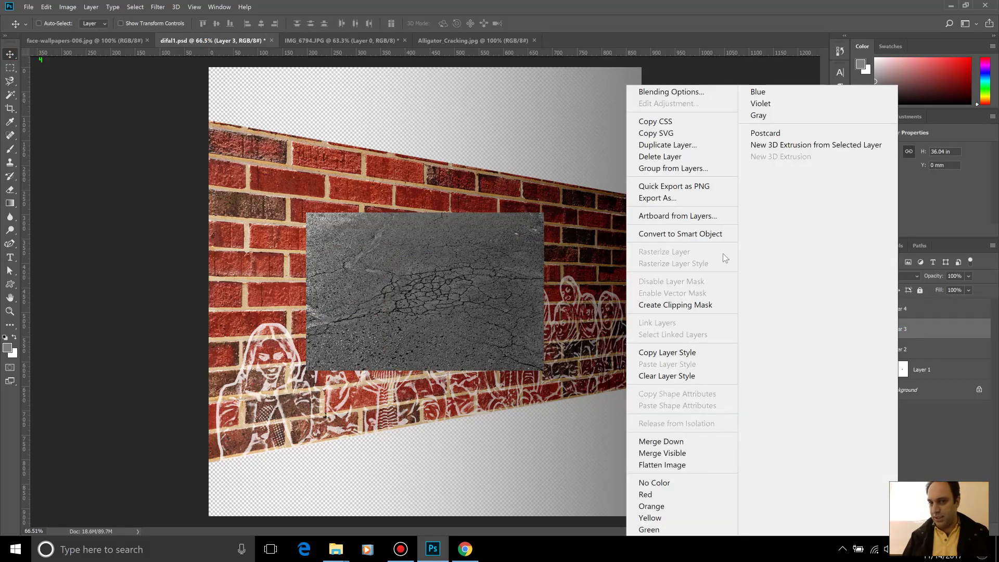
click(691, 307)
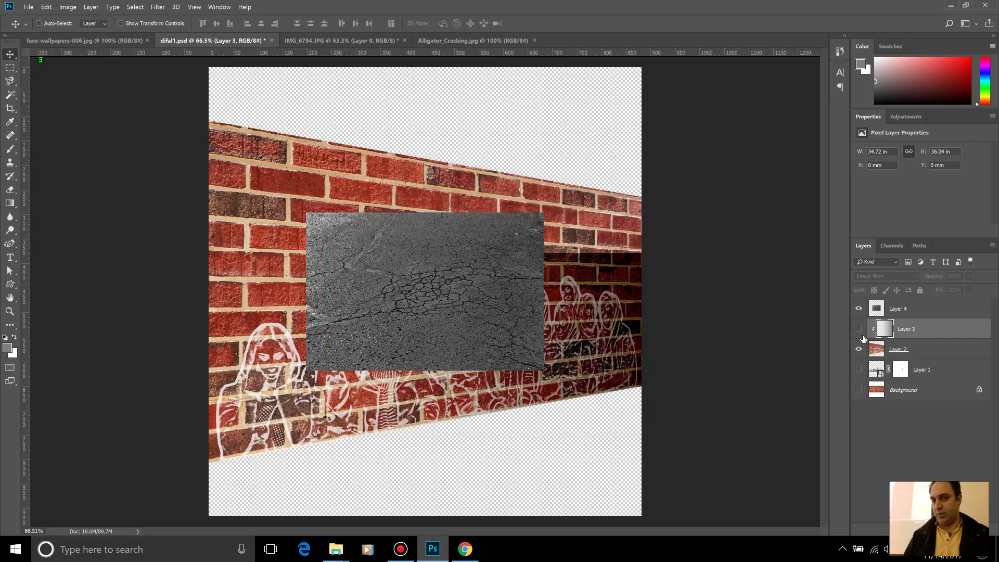
click(859, 329)
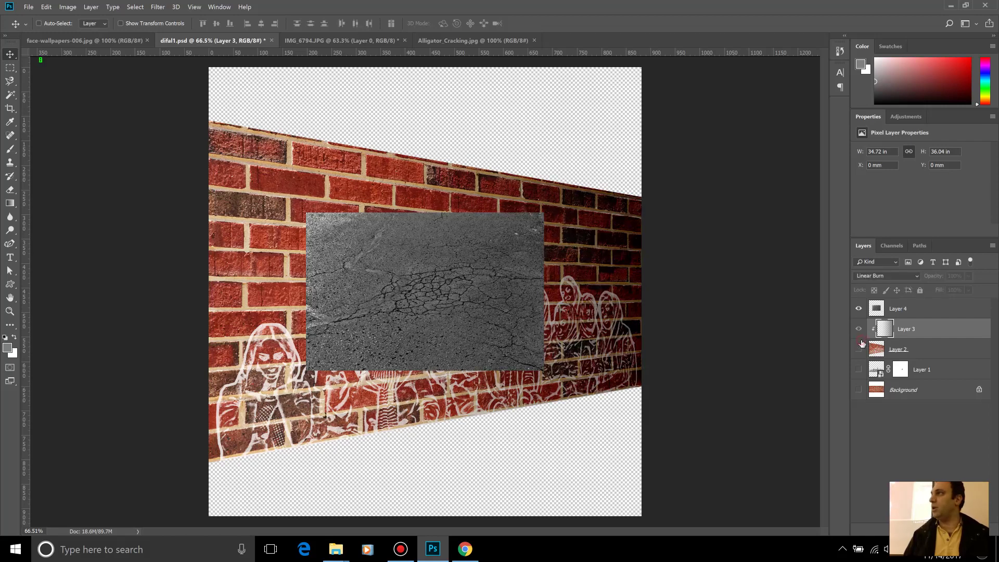
click(859, 349)
drag(906, 309, 911, 360)
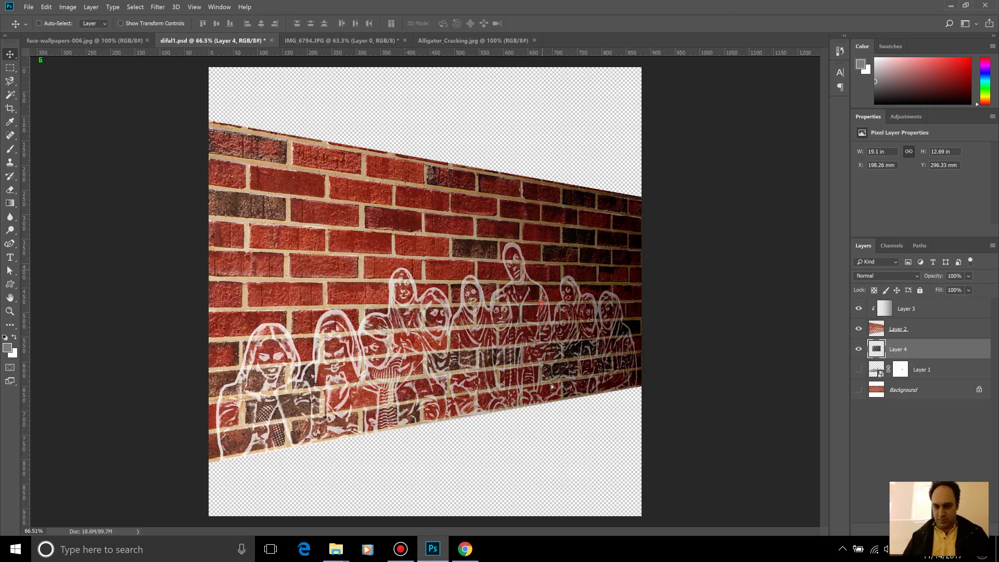
Move and free-transform the asphalt into a strip along the canvas bottom below the wall.
drag(569, 302, 598, 432)
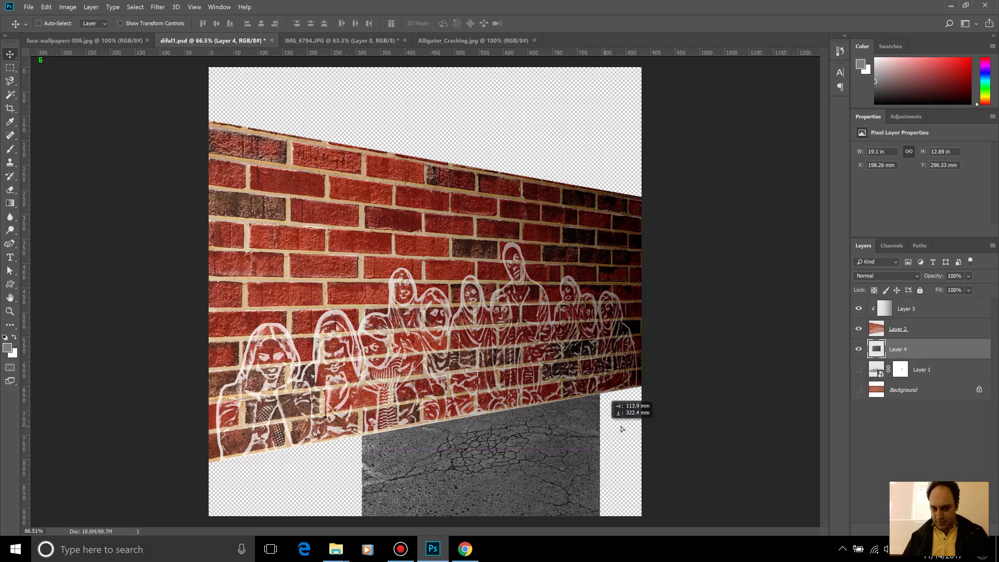
mouse_move(598, 432)
mouse_down()
mouse_move(486, 401)
mouse_move(569, 372)
mouse_move(557, 427)
mouse_up()
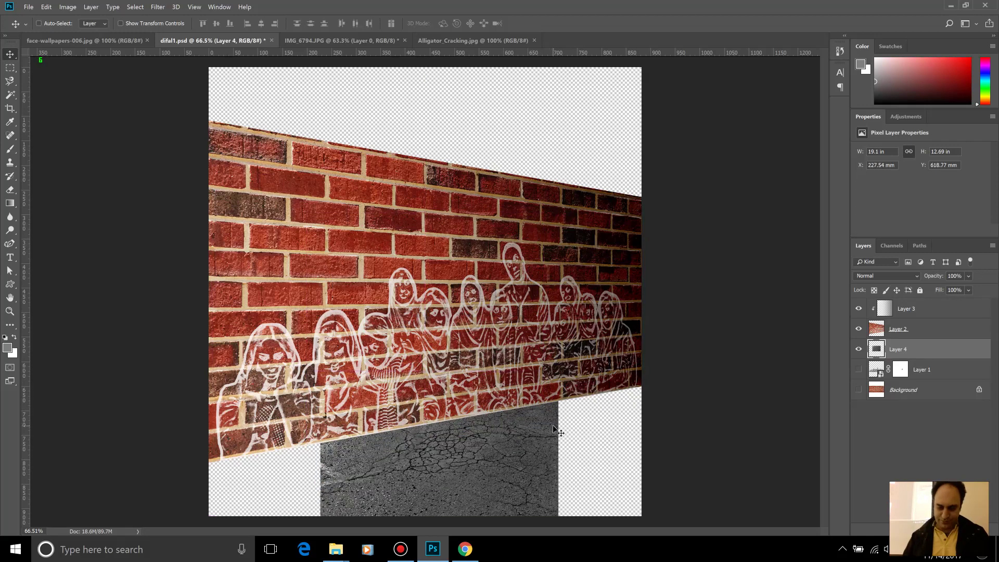
key(ctrl+minus)
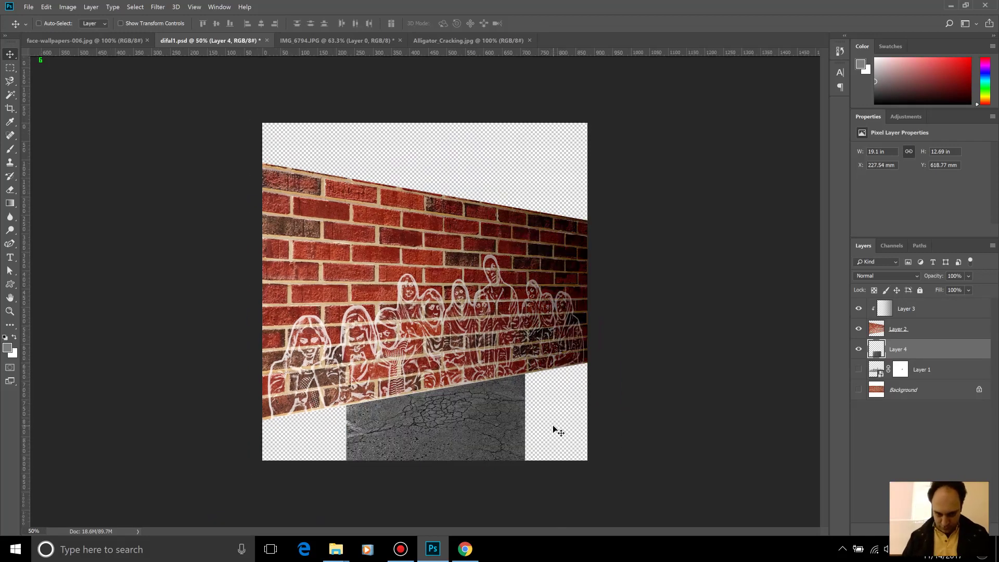
mouse_move(493, 417)
mouse_down()
mouse_move(505, 426)
mouse_move(523, 414)
mouse_up()
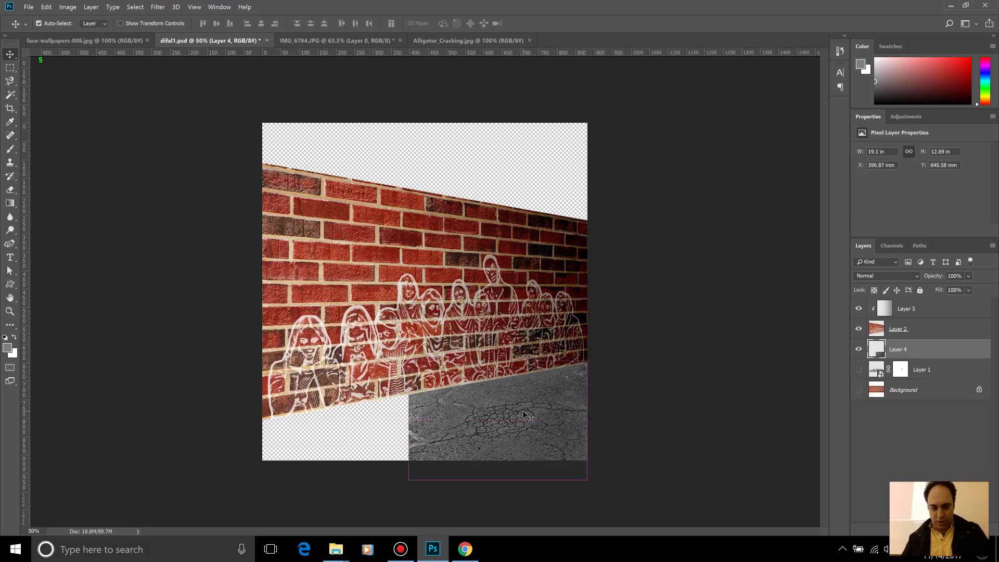
key(ctrl+t)
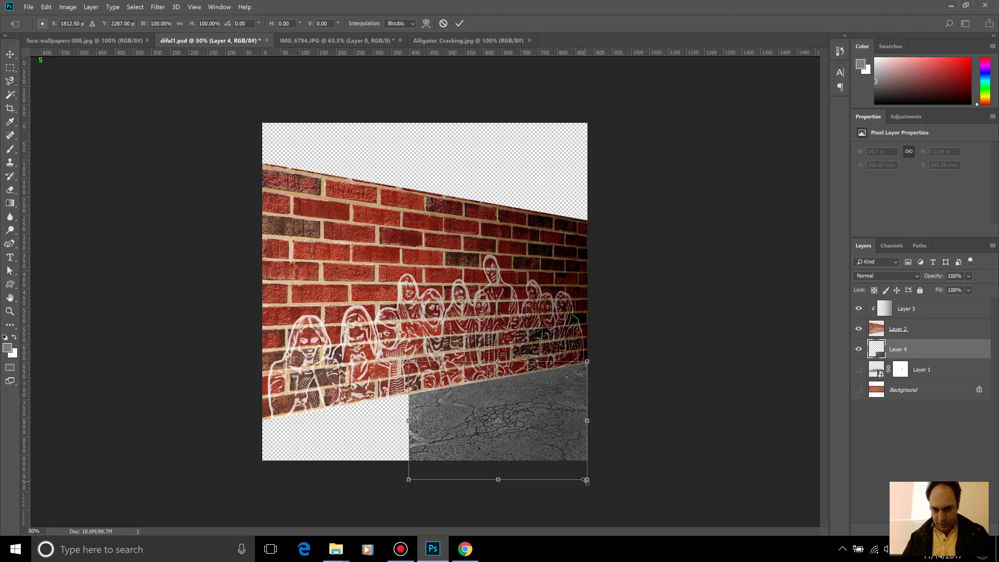
mouse_move(491, 413)
mouse_down()
mouse_move(439, 420)
mouse_move(446, 436)
mouse_up()
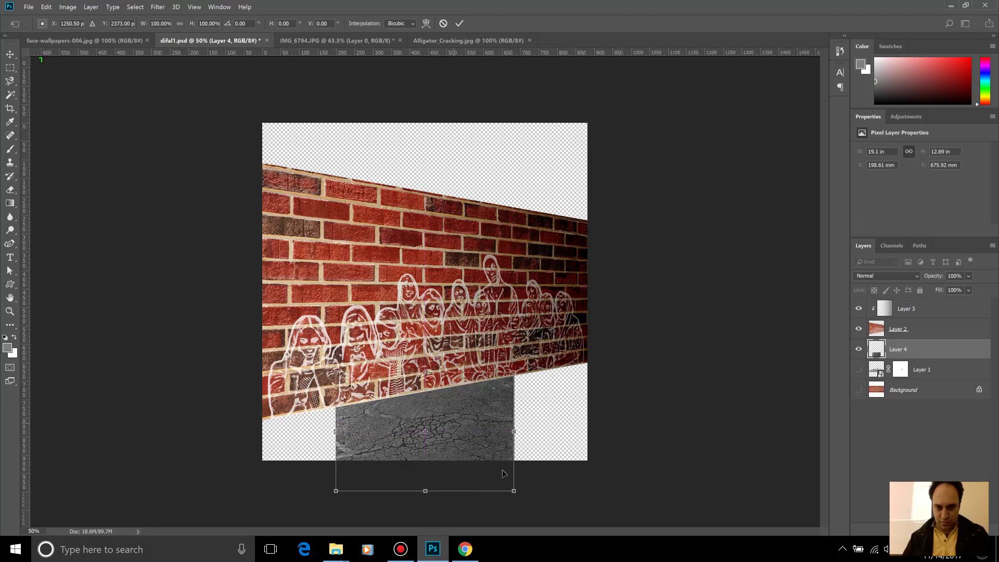
key(Return)
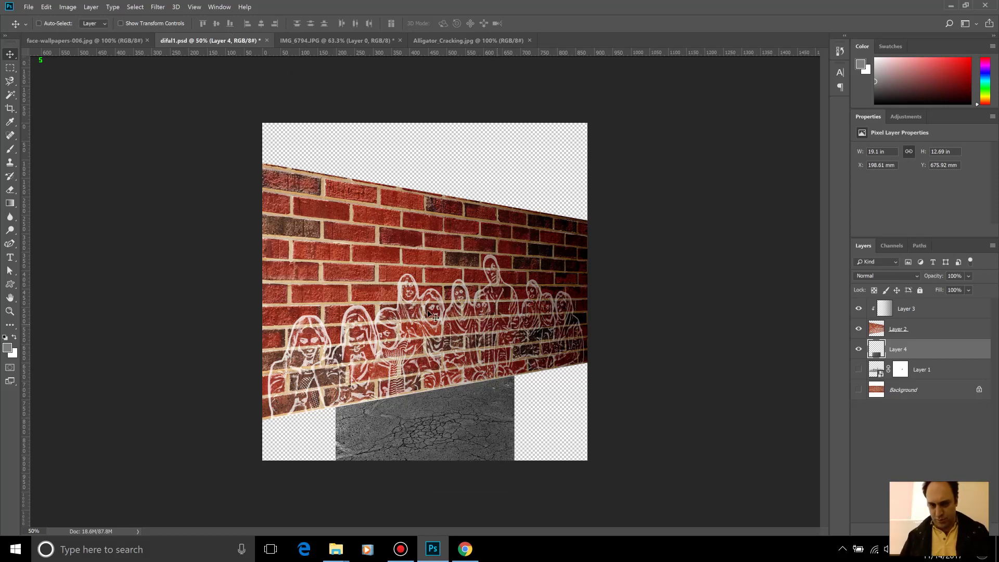
ctrl+click(905, 329)
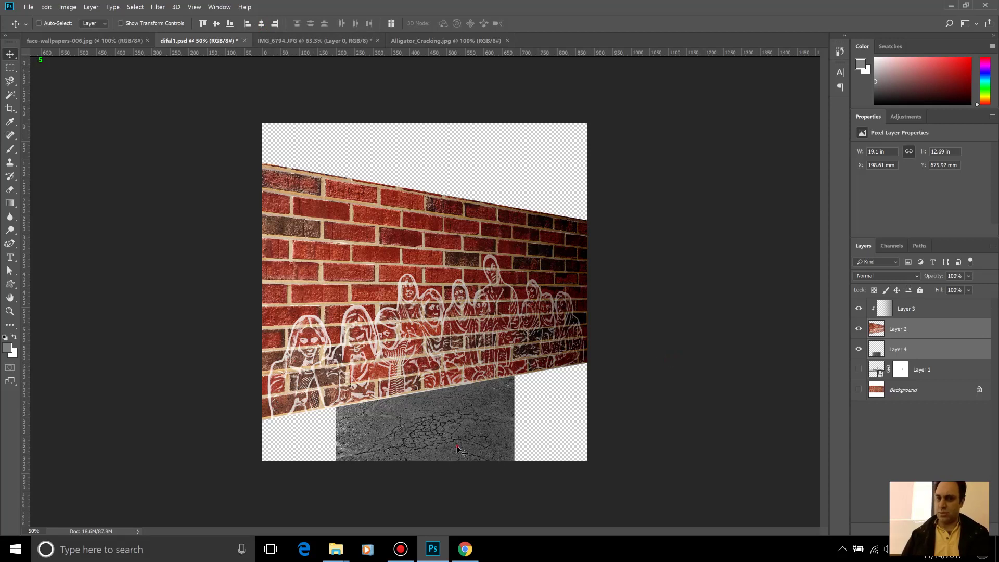
Apply a Perspective transform to the asphalt, spreading its bottom corners outward.
click(893, 348)
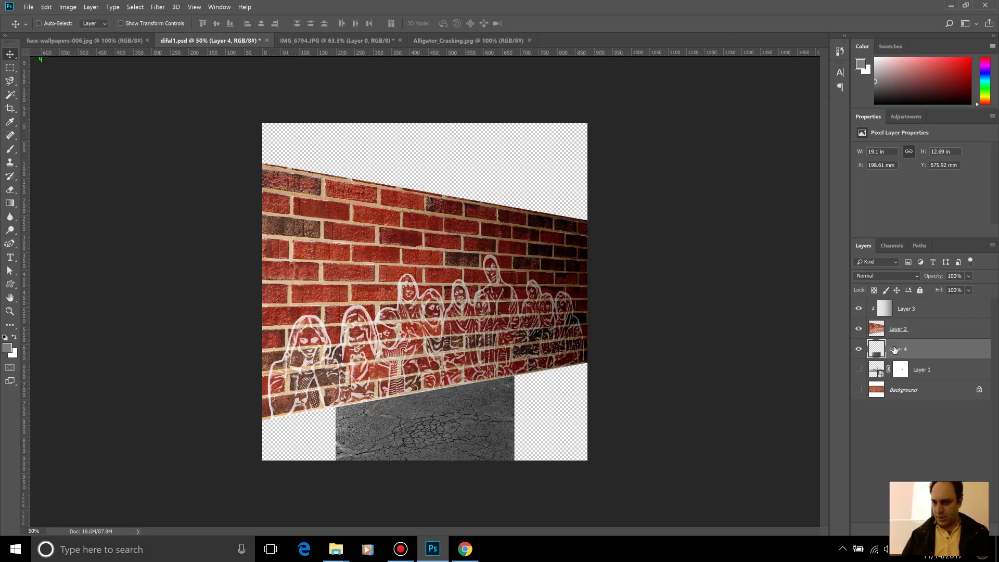
key(ctrl+t)
right_click(459, 399)
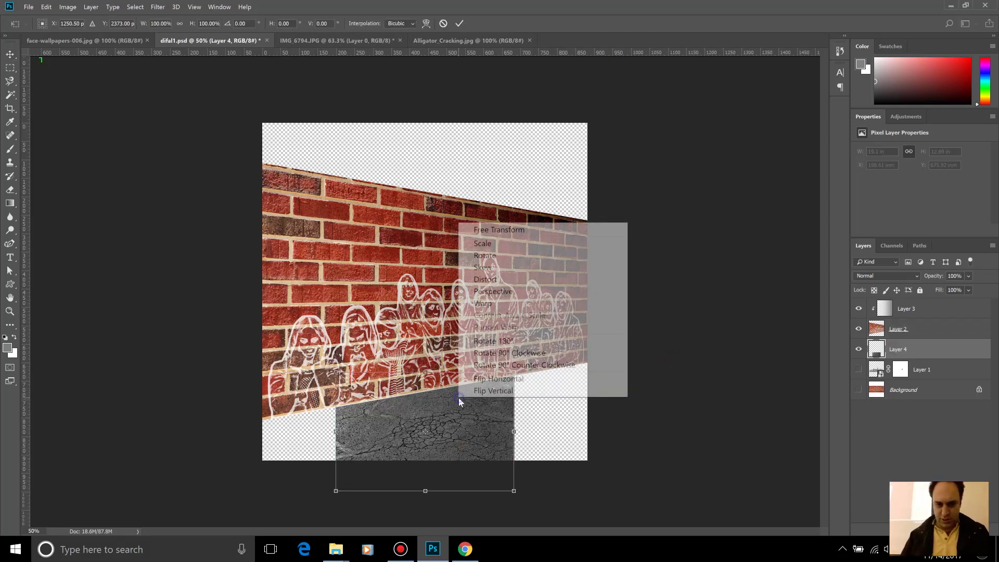
click(484, 296)
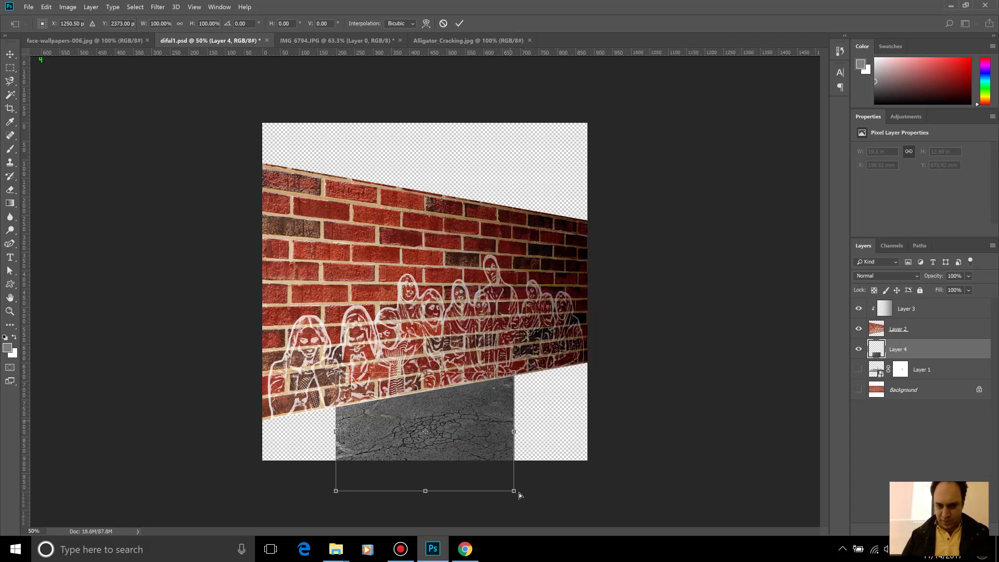
mouse_move(522, 492)
mouse_down()
mouse_move(610, 485)
mouse_move(700, 454)
mouse_move(766, 411)
mouse_move(666, 430)
mouse_move(701, 433)
mouse_up()
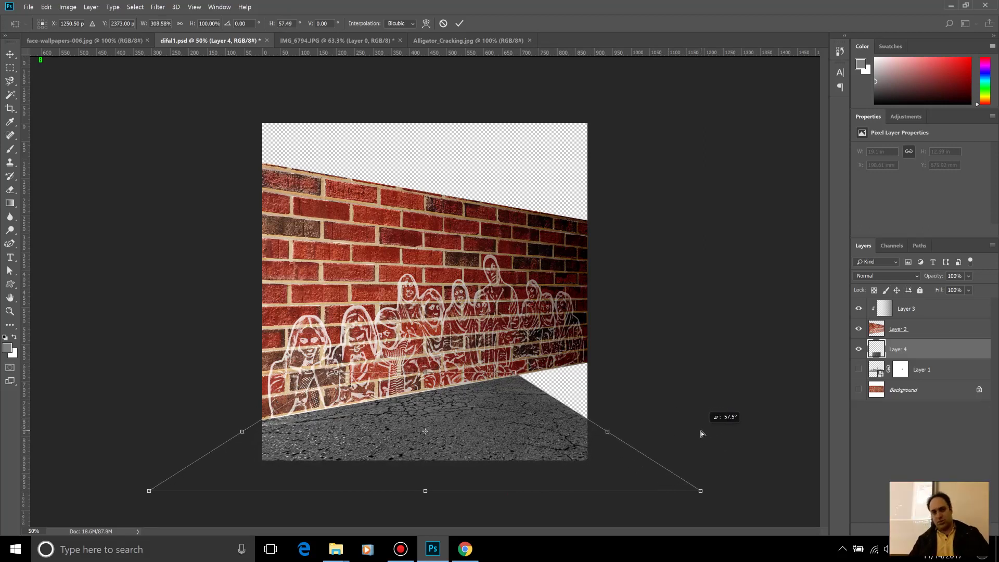
drag(701, 431, 857, 416)
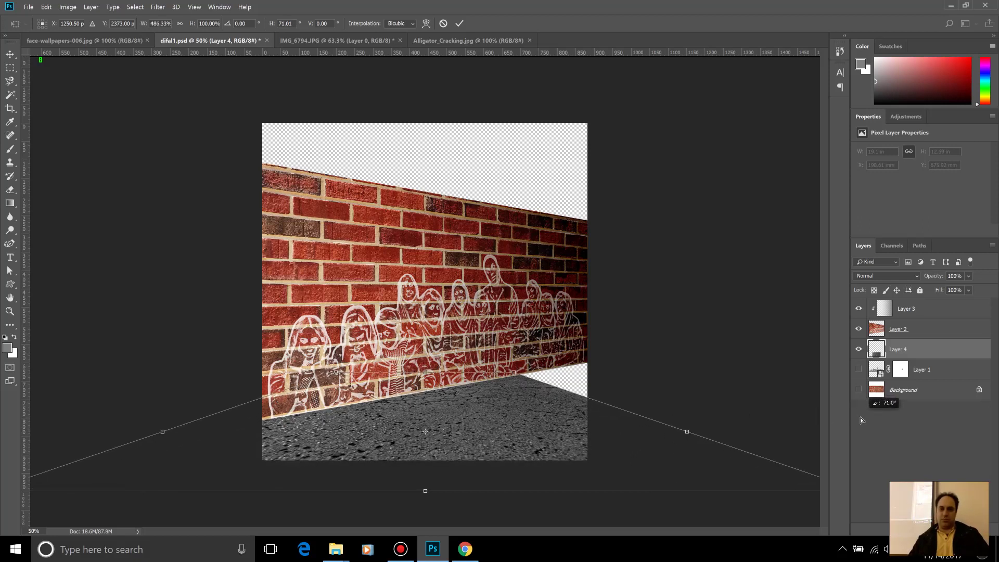
drag(856, 416, 790, 428)
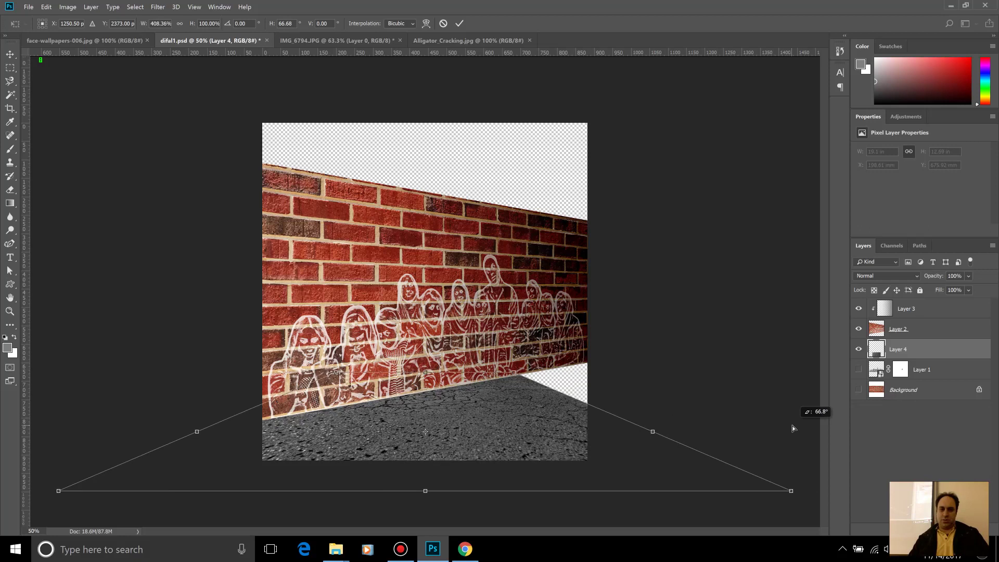
Reposition the asphalt floor under the wall, adjust its bottom-left corner, and apply the transform.
click(547, 415)
drag(547, 415, 576, 416)
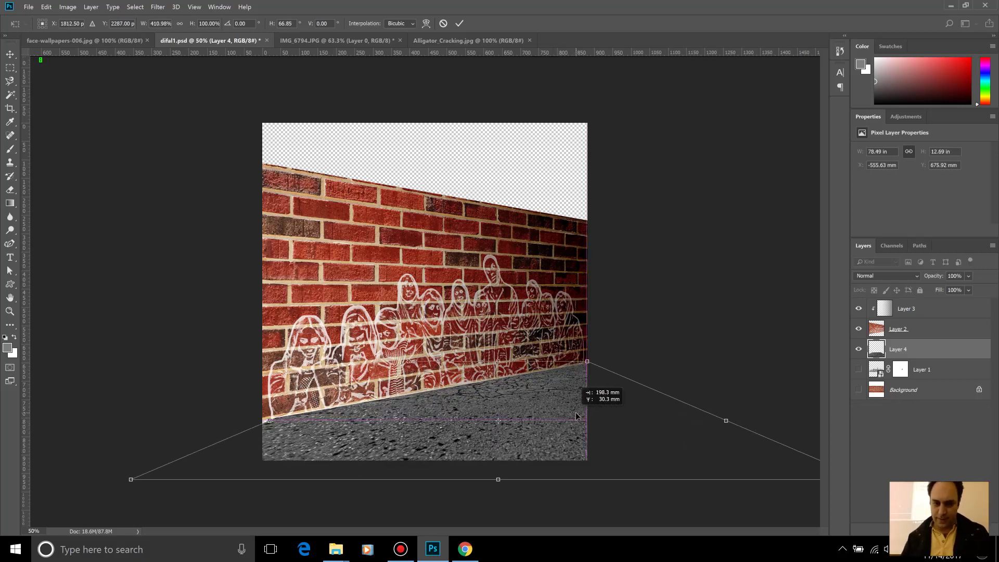
drag(576, 416, 576, 416)
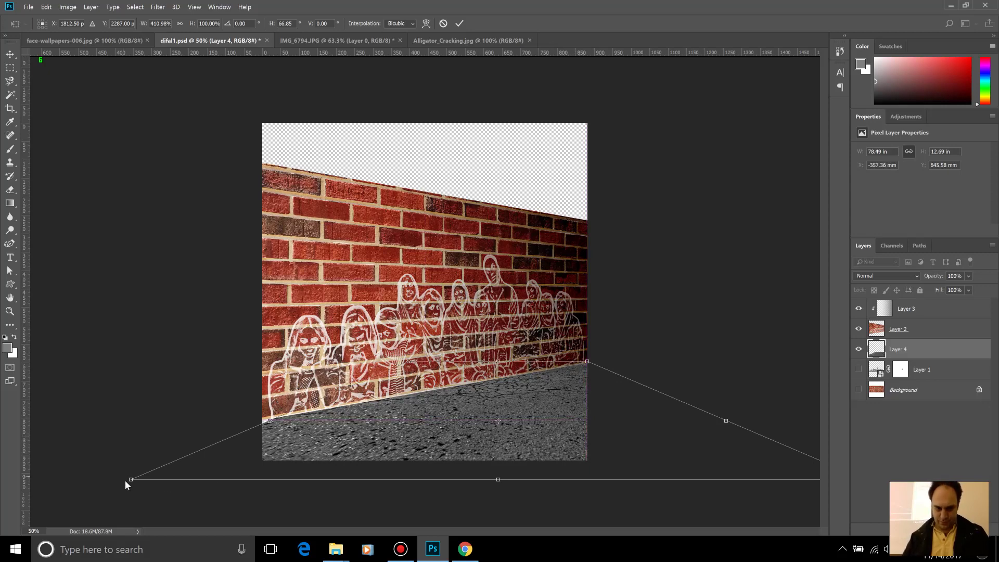
drag(144, 484, 103, 483)
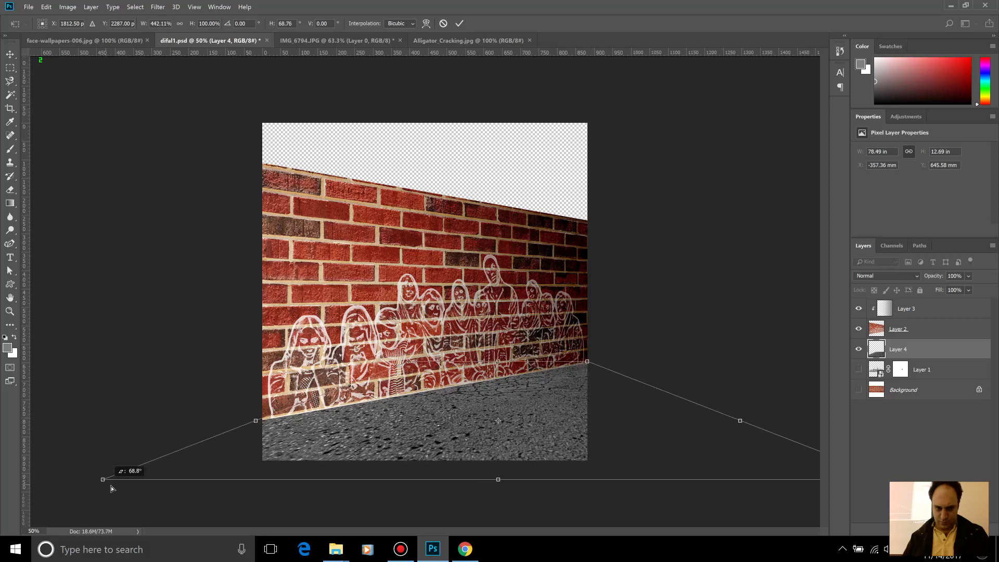
mouse_move(104, 485)
mouse_down()
mouse_move(113, 489)
mouse_move(99, 488)
mouse_up()
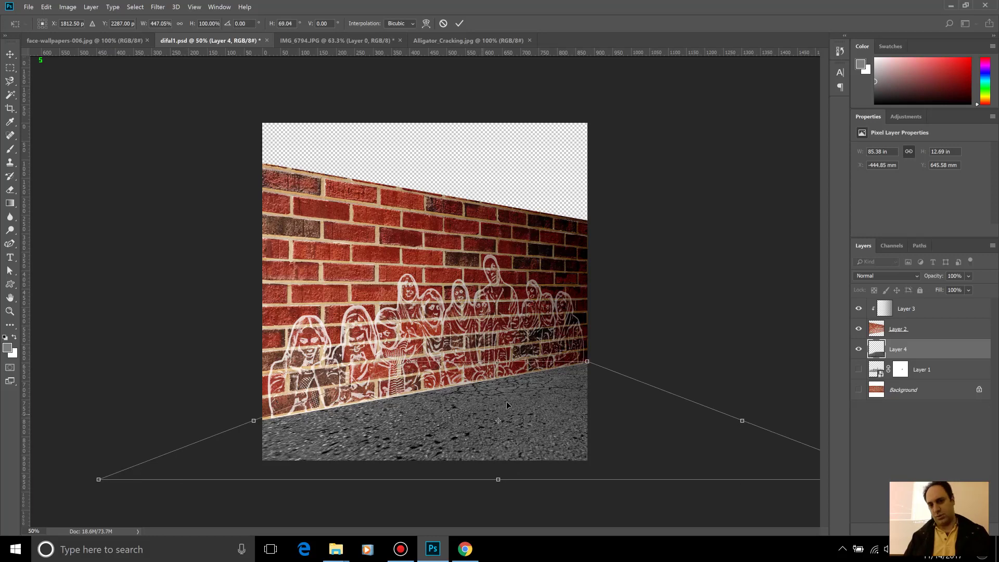
mouse_move(562, 390)
mouse_down()
mouse_move(522, 379)
mouse_move(539, 399)
mouse_move(566, 390)
mouse_up()
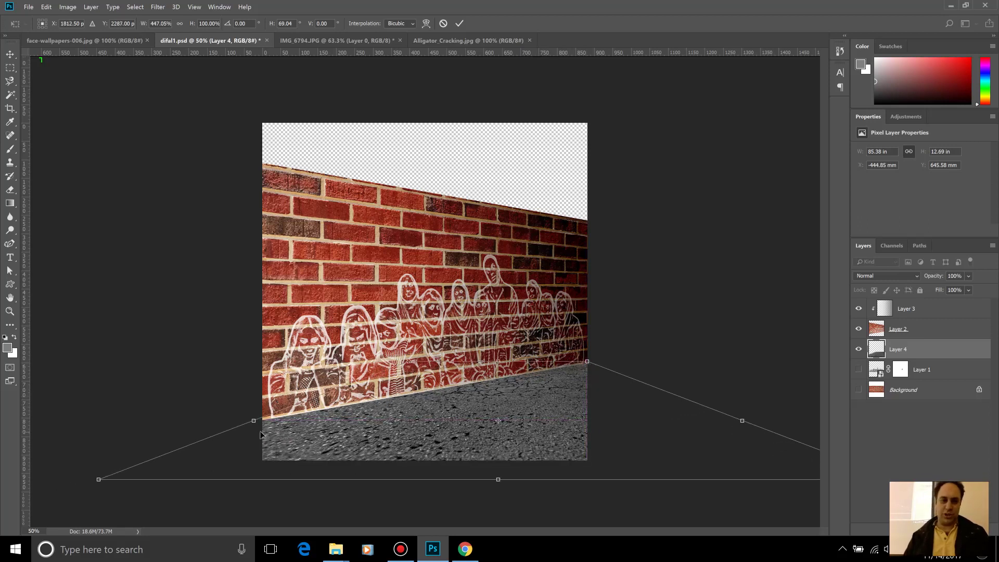
key(Return)
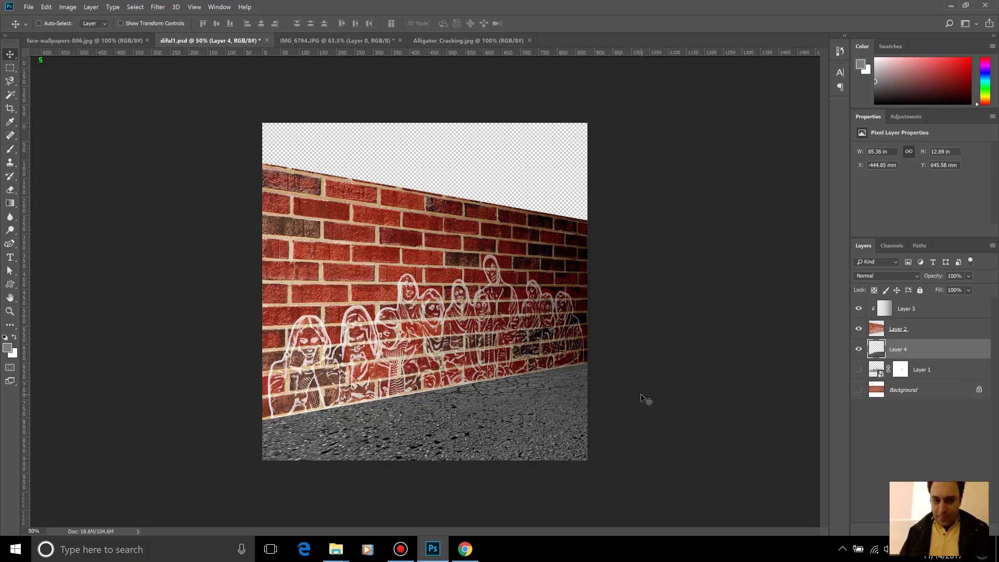
Create a new layer and set up a soft-edged black brush.
key(ctrl+shift+alt+n)
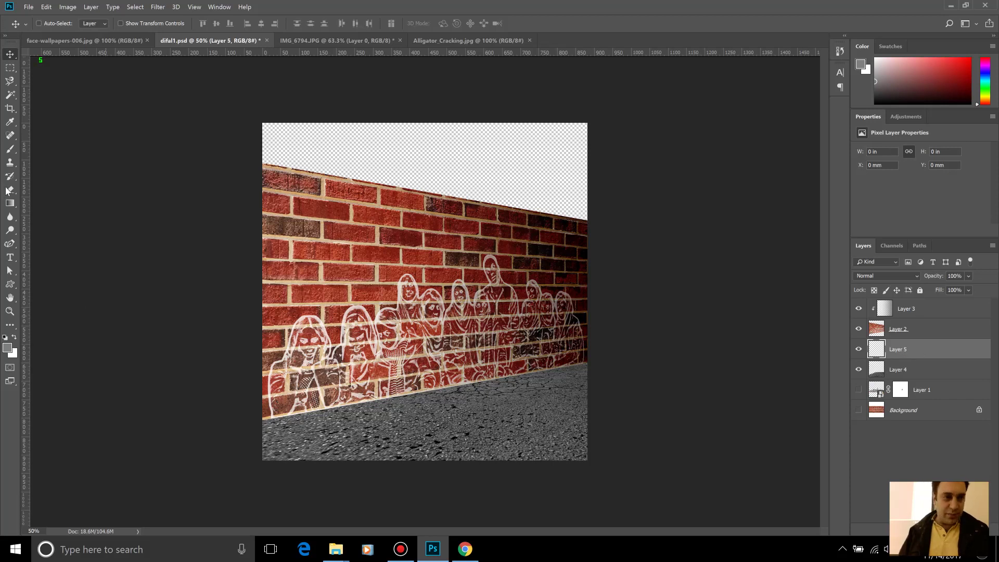
click(9, 149)
click(7, 347)
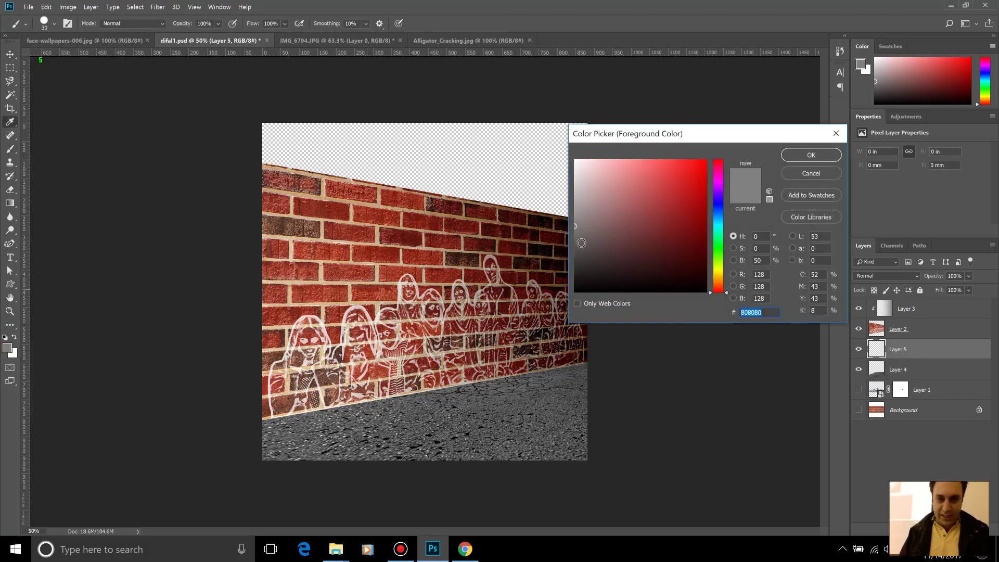
drag(581, 242, 754, 324)
click(810, 155)
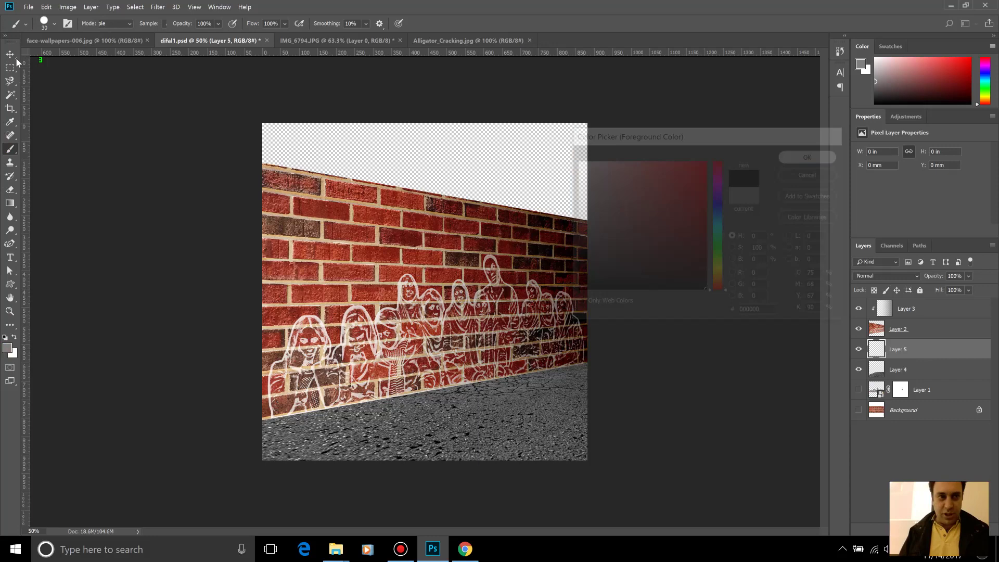
click(54, 24)
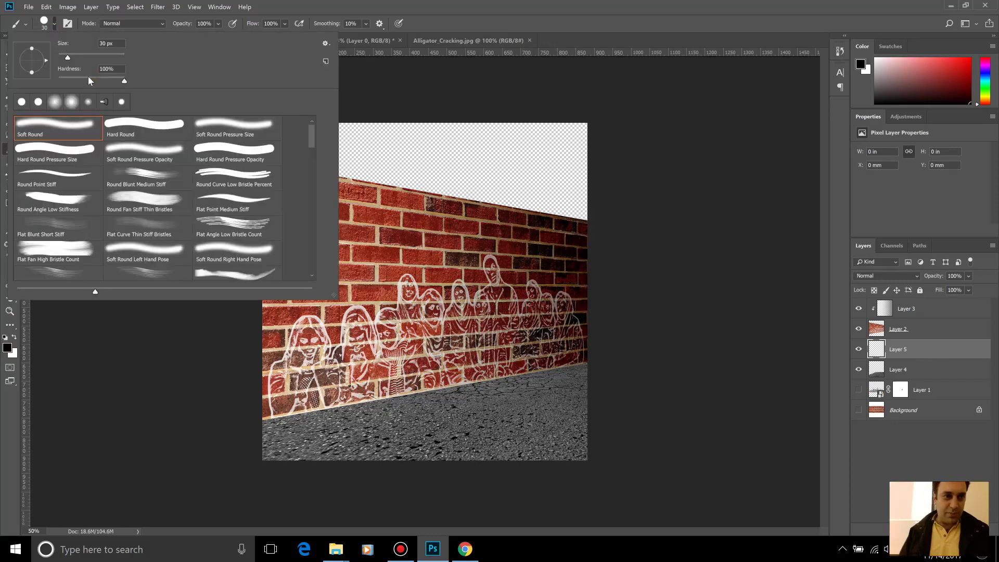
drag(88, 77, 77, 79)
click(383, 3)
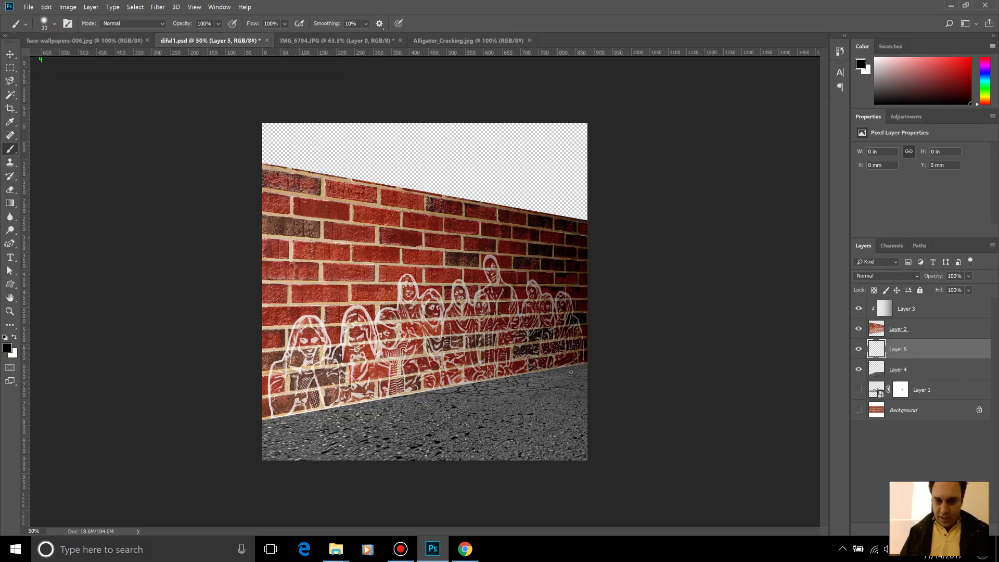
Enlarge the brush and paint a straight shadow line along the wall's bottom edge.
key(bracketright)
key(bracketright)
key(bracketright)
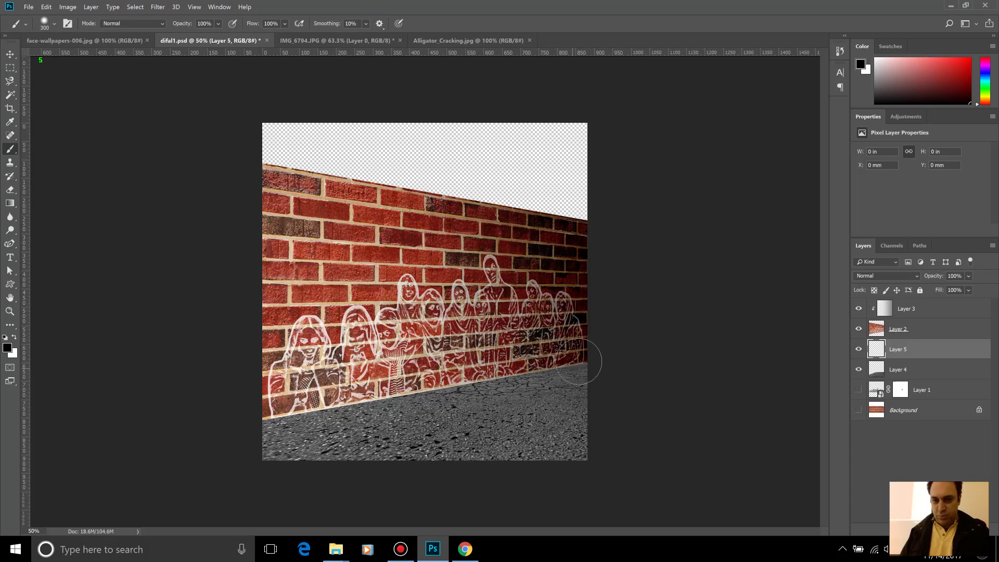
click(584, 362)
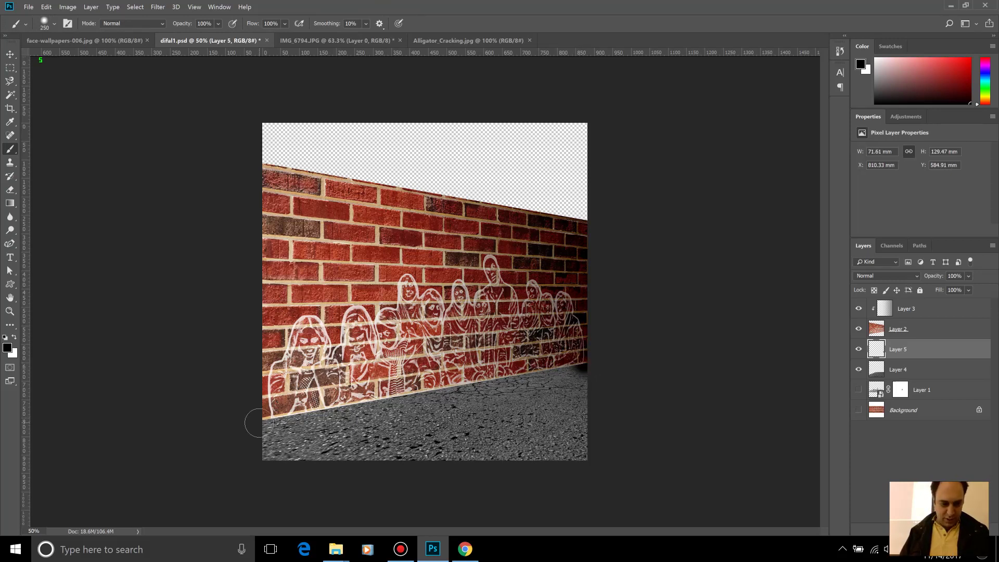
shift+click(257, 423)
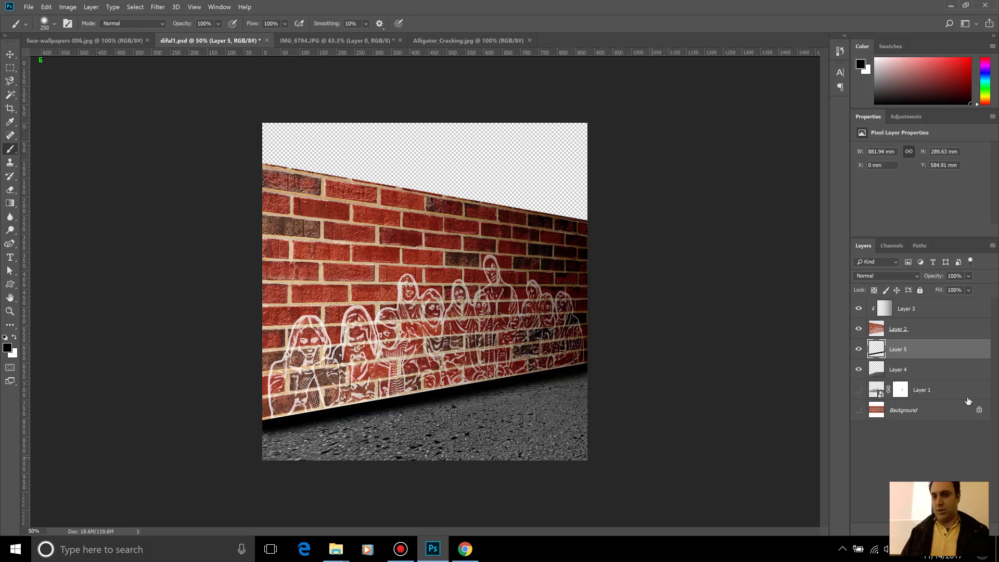
Move shadow Layer 5 up the stack and release its clipping mask.
drag(915, 353, 906, 310)
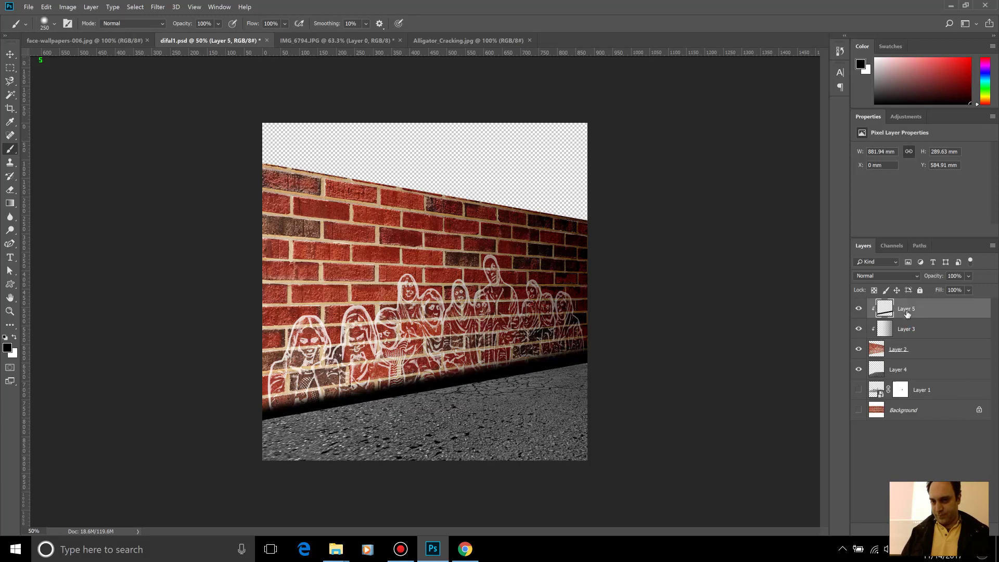
right_click(904, 311)
click(699, 305)
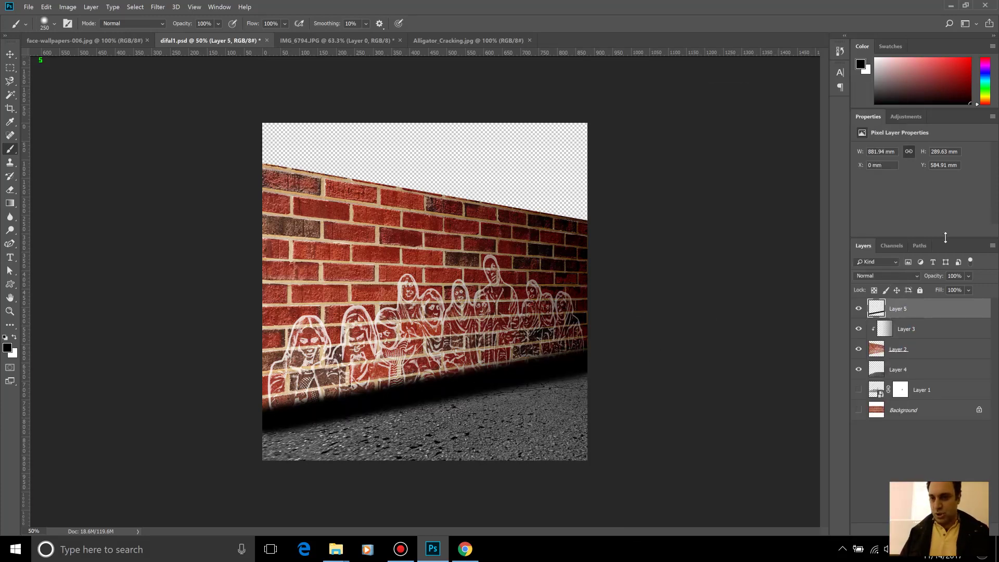
Set Layer 5 to Multiply blending at about 26% opacity.
click(917, 276)
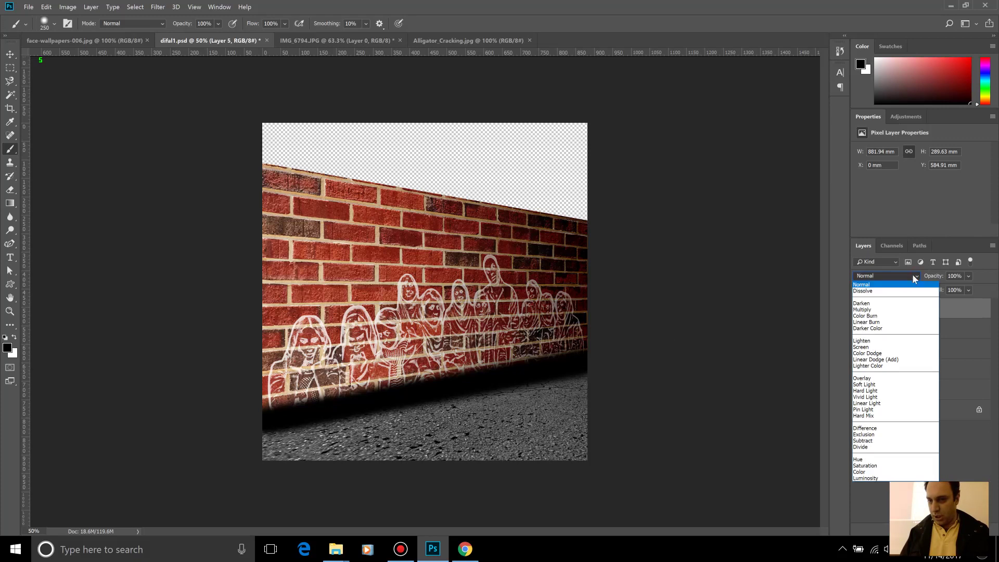
click(891, 309)
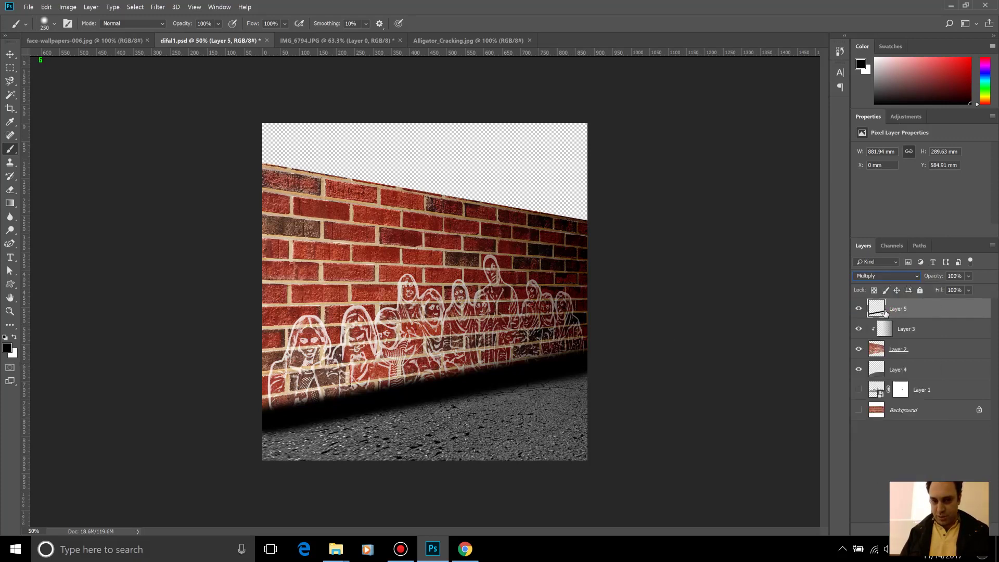
click(968, 276)
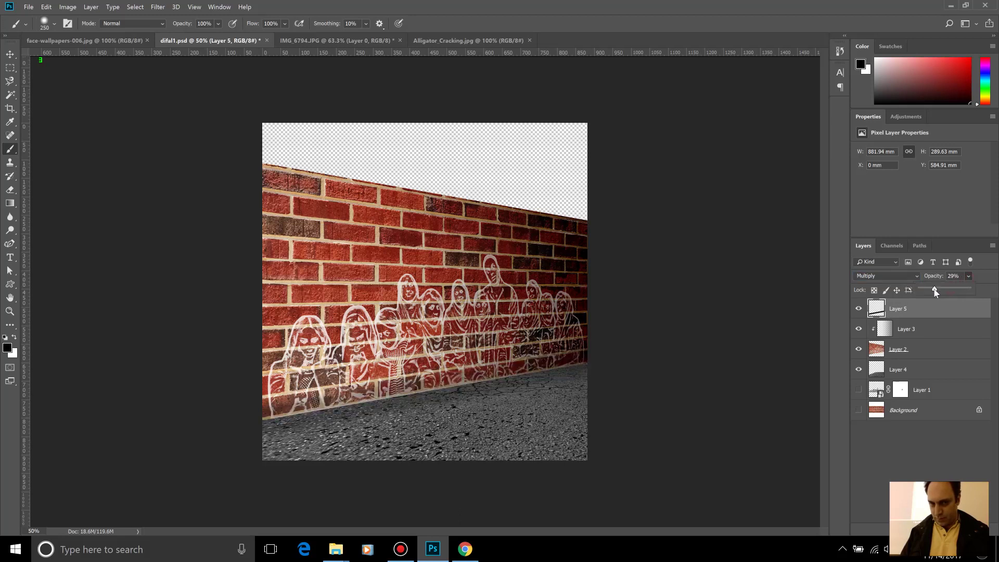
drag(932, 293, 924, 290)
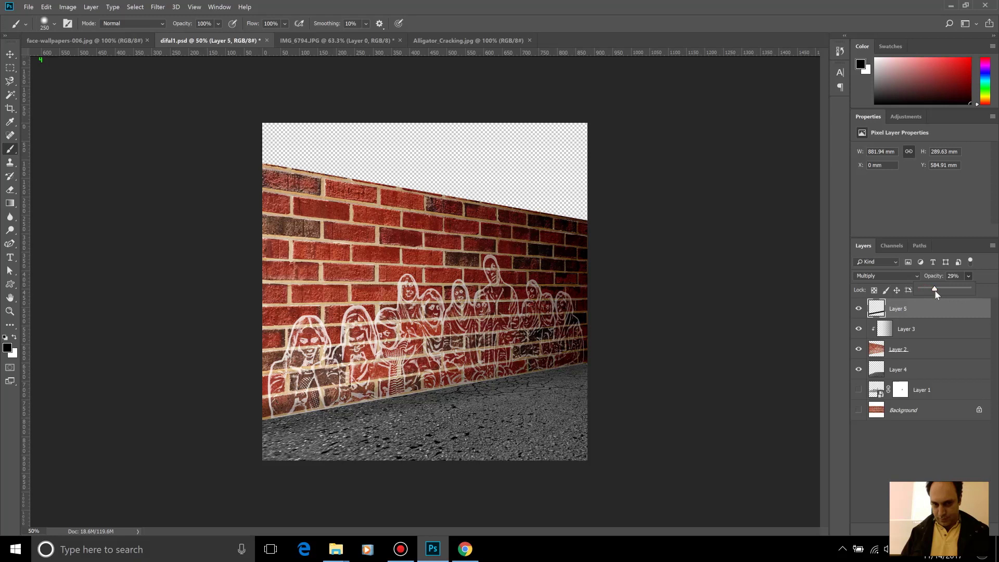
mouse_move(930, 290)
mouse_down()
mouse_move(943, 292)
mouse_move(933, 290)
mouse_up()
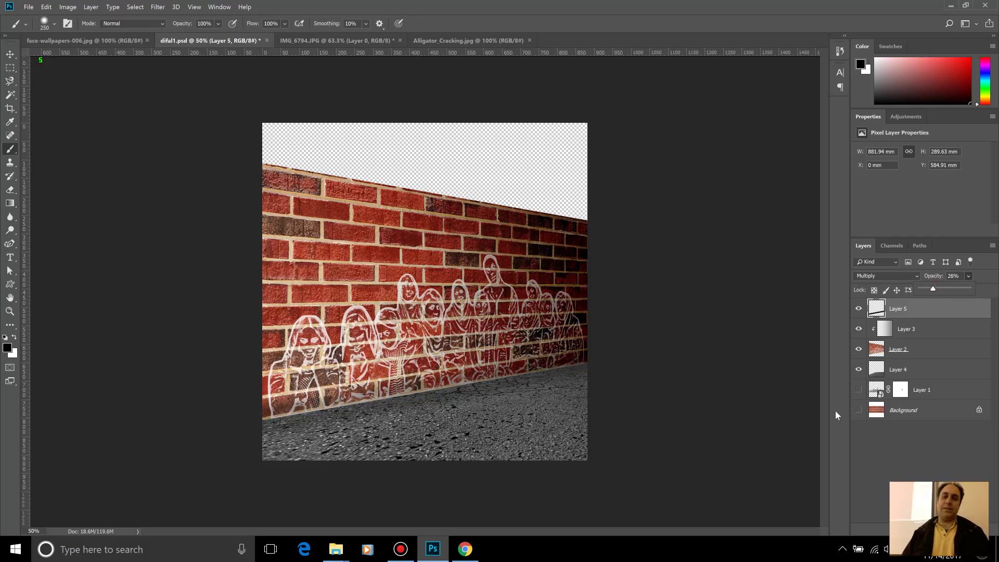
right_click(894, 315)
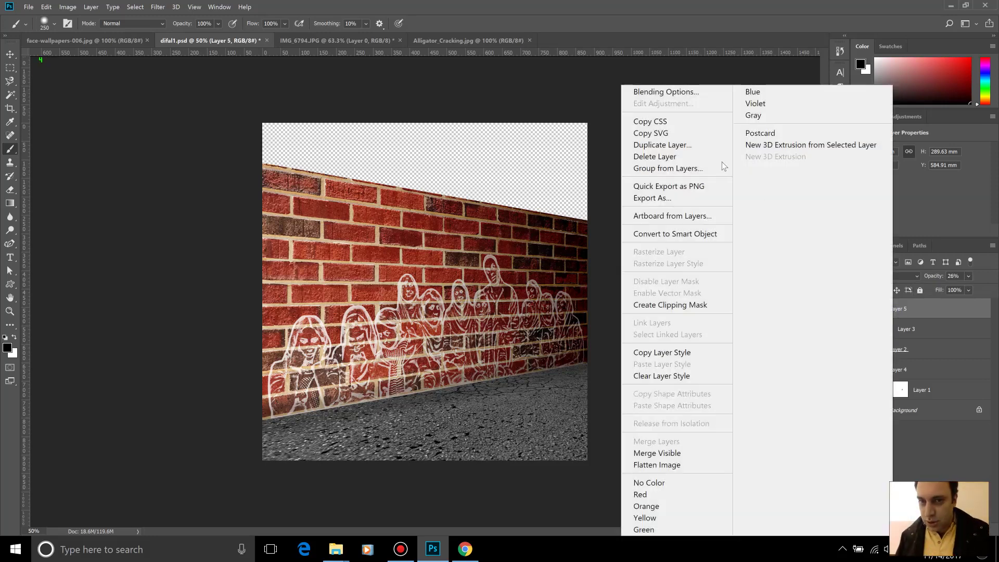
click(658, 145)
click(589, 169)
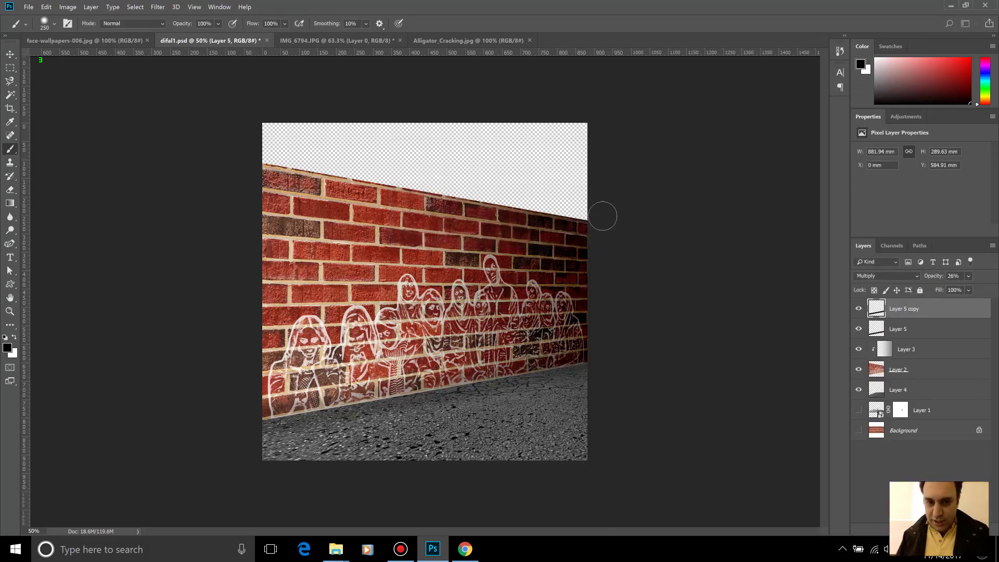
click(10, 55)
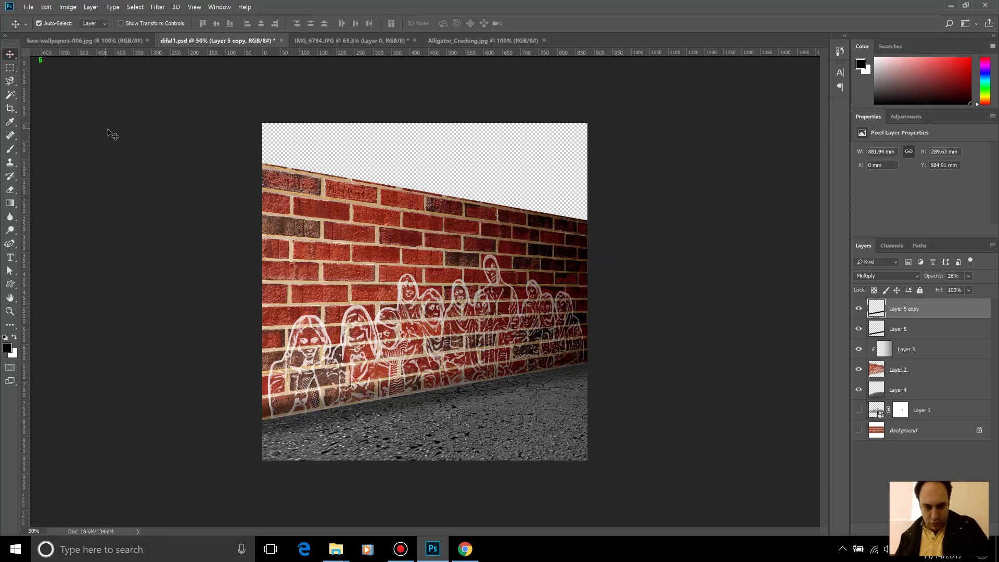
key(ctrl+t)
key(ctrl+minus)
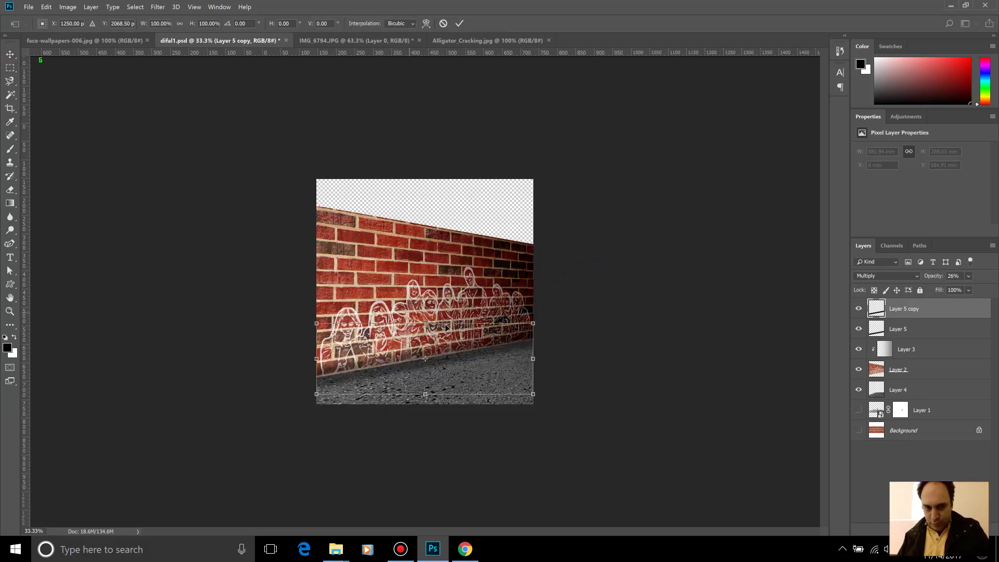
key(ctrl+plus)
key(ctrl+plus)
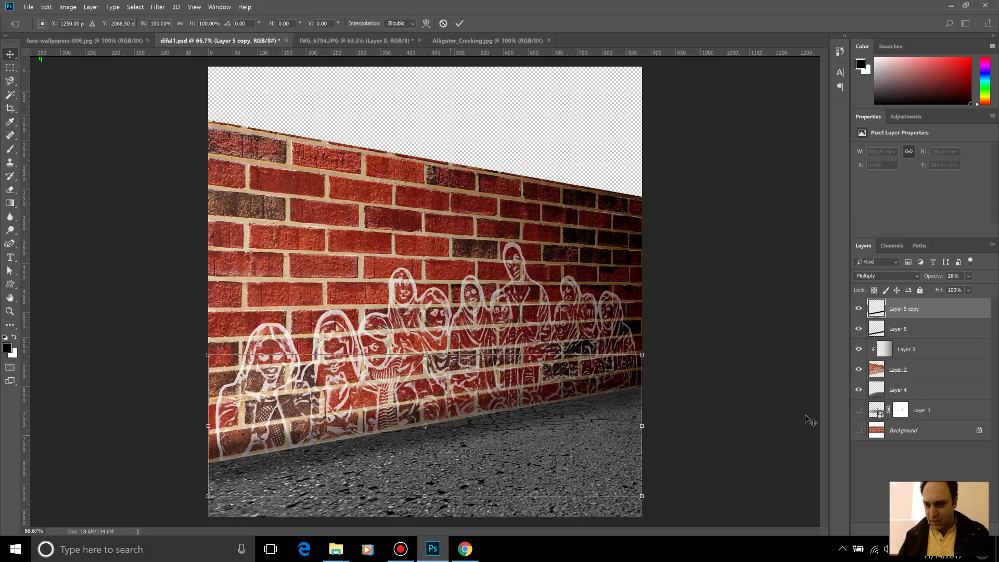
key(Return)
key(Delete)
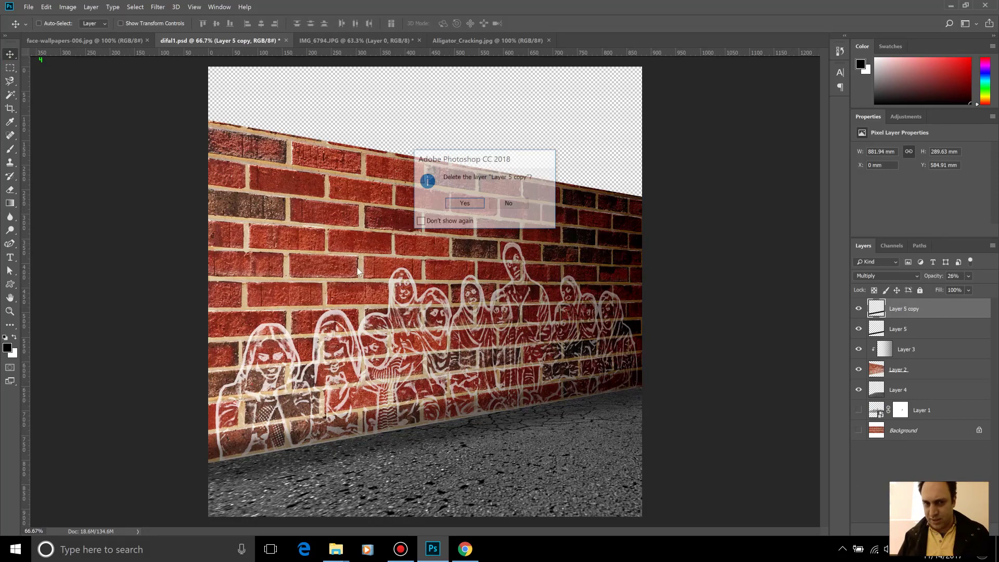
click(461, 202)
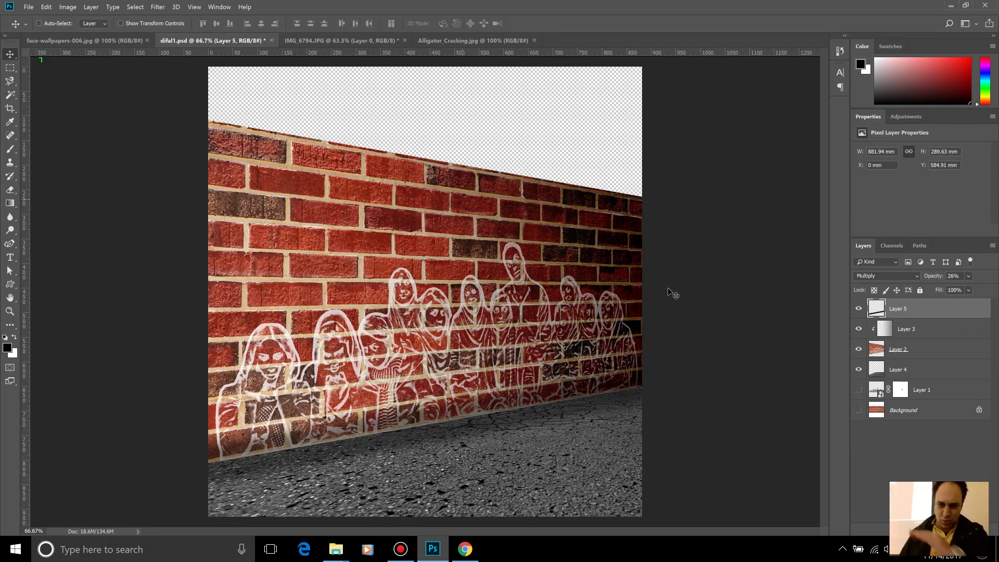
Paint a thinner black shadow line along the wall base on new Layer 6.
click(10, 149)
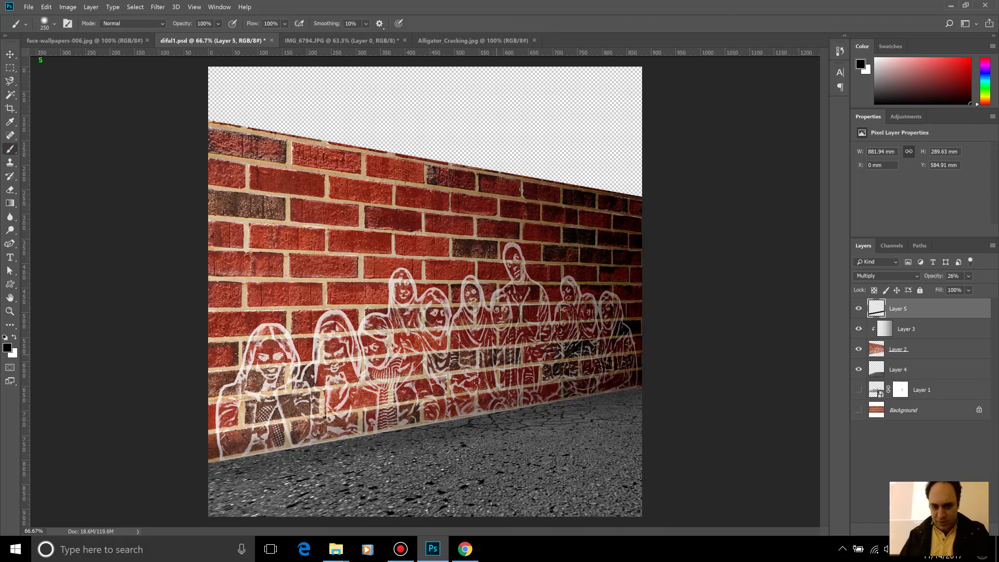
key(bracketleft)
key(bracketleft)
key(bracketleft)
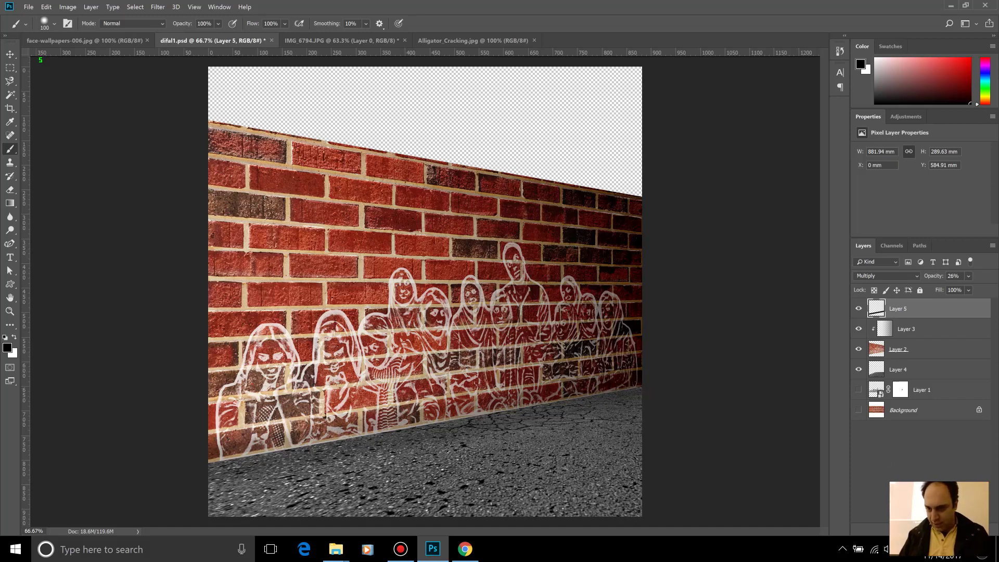
key(ctrl+shift+alt+n)
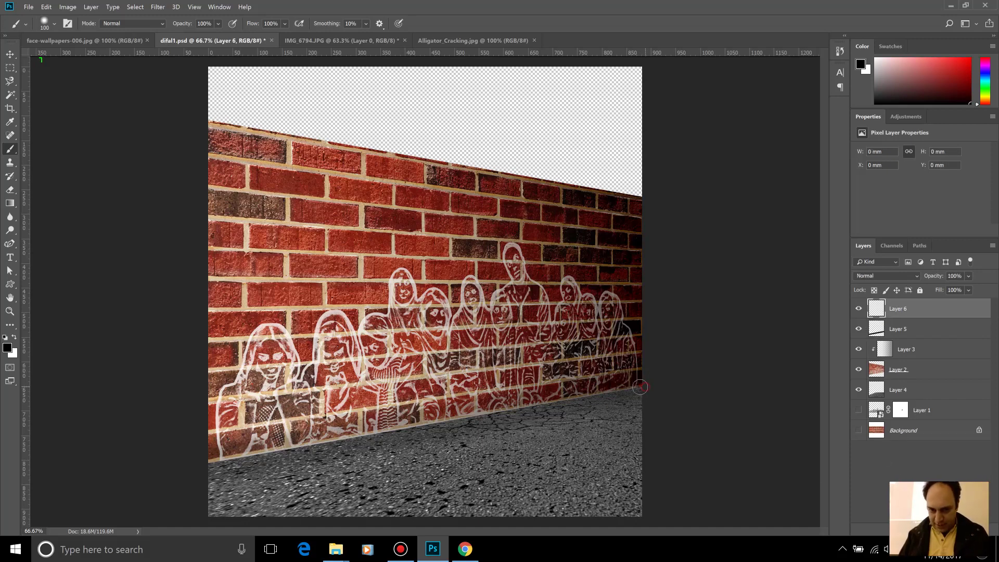
drag(645, 387, 644, 396)
shift+click(201, 465)
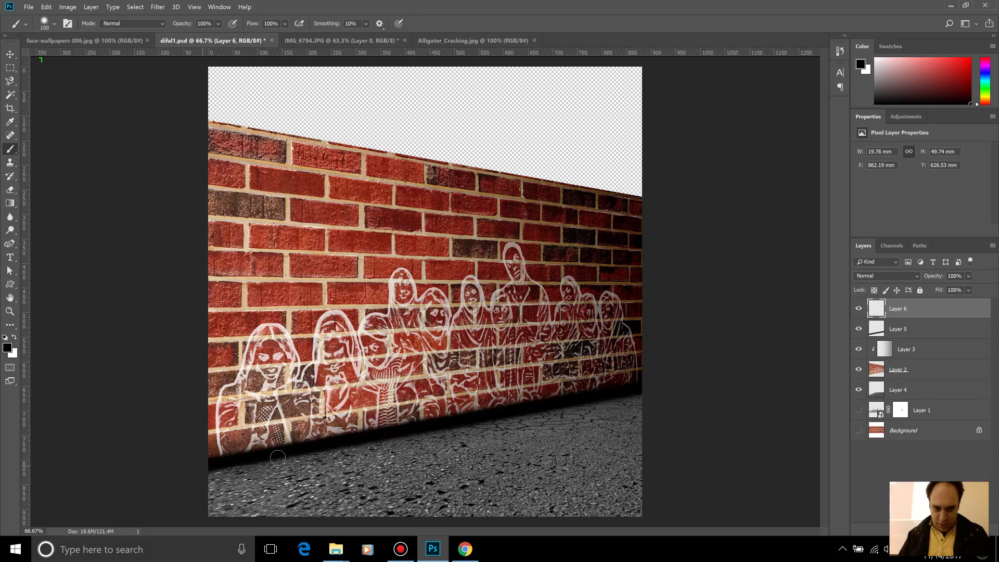
Set Layer 6 to Multiply blending at about 36% opacity.
click(909, 276)
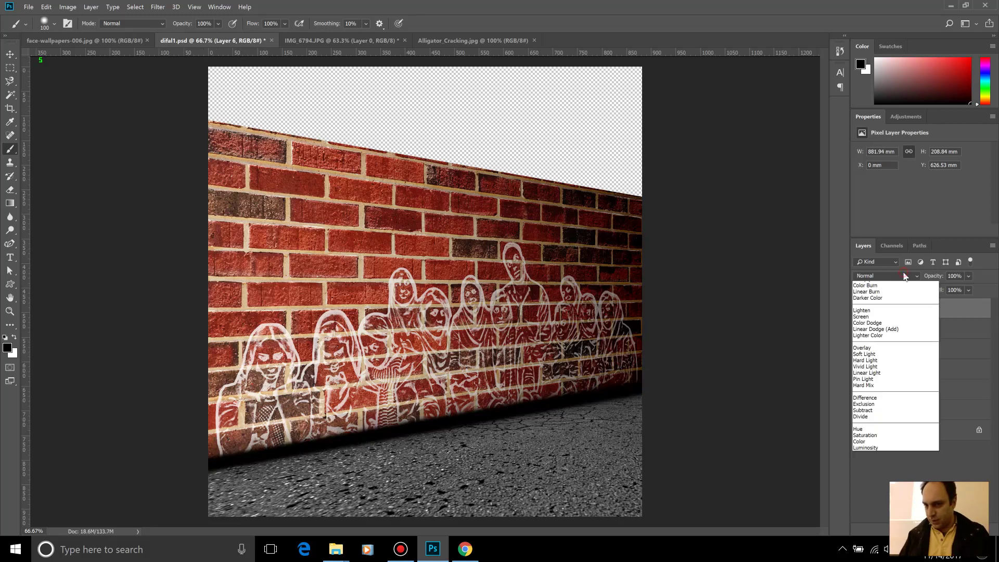
click(869, 309)
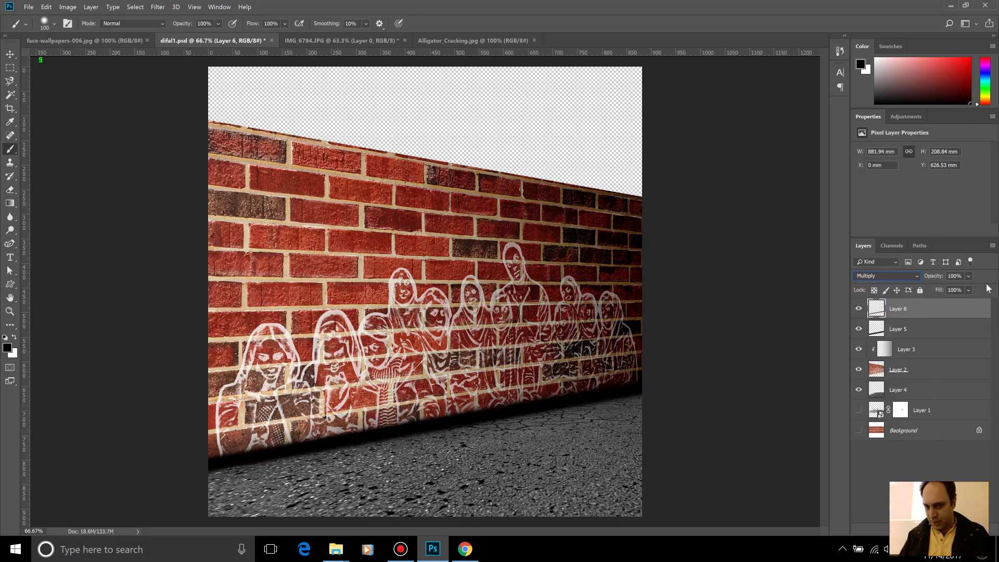
click(968, 277)
drag(951, 290, 938, 290)
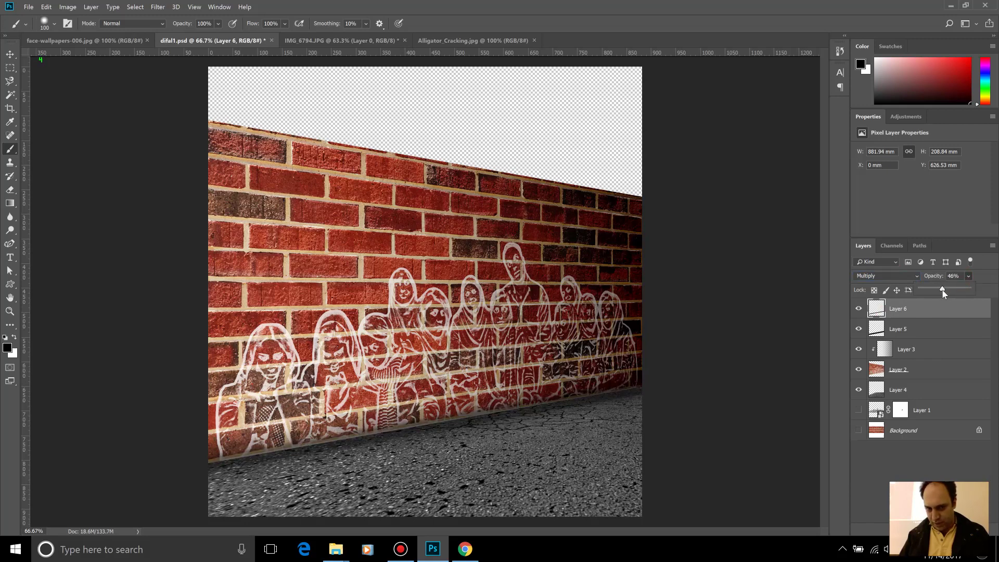
drag(938, 290, 936, 289)
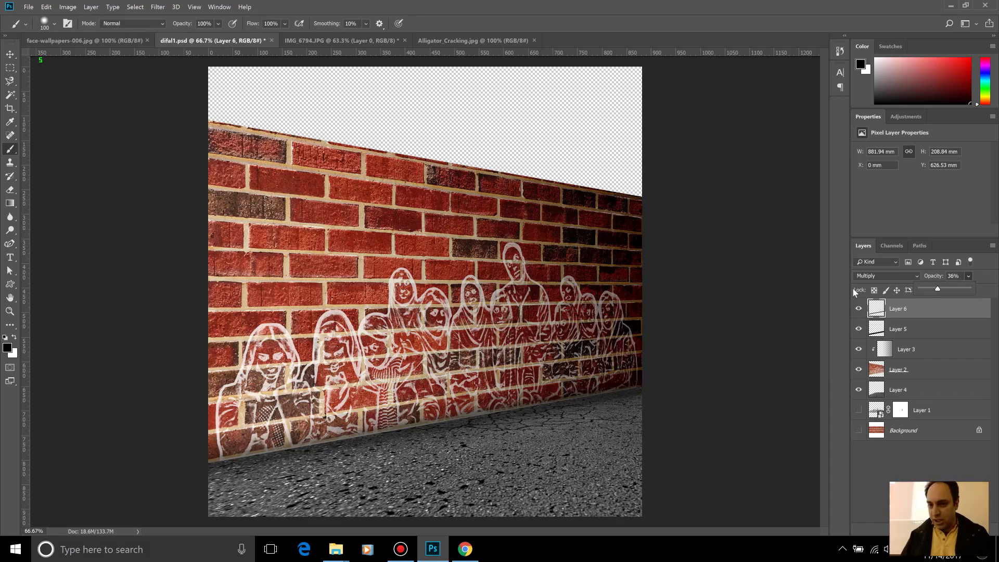
Try Overlay blending on Layer 6 and Layer 5.
click(879, 276)
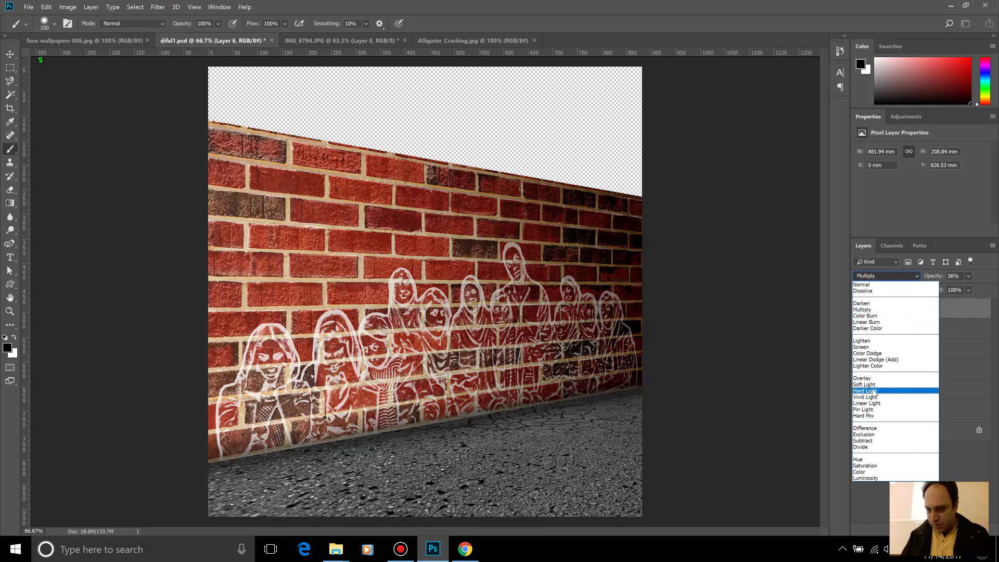
key(Escape)
key(o)
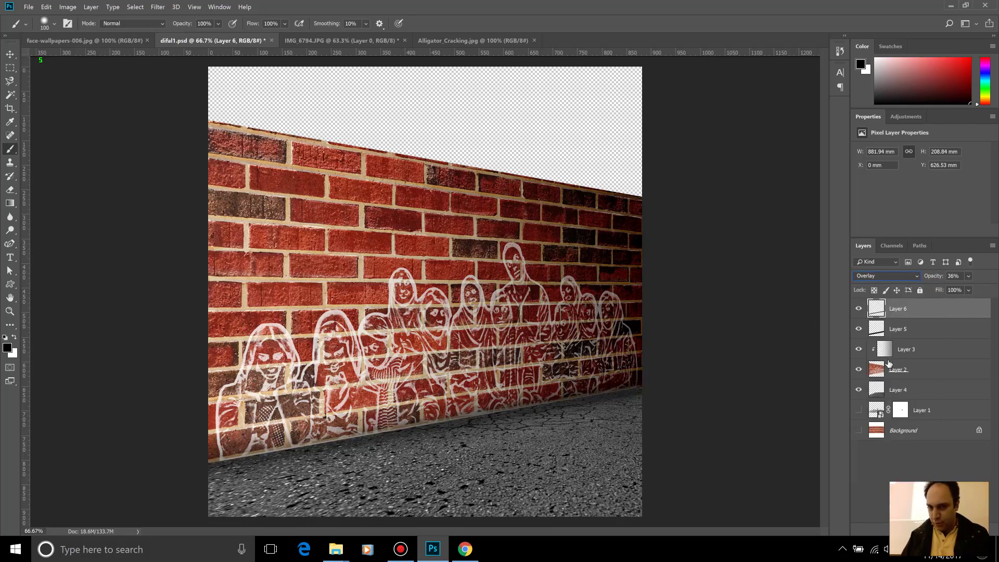
click(900, 338)
click(884, 276)
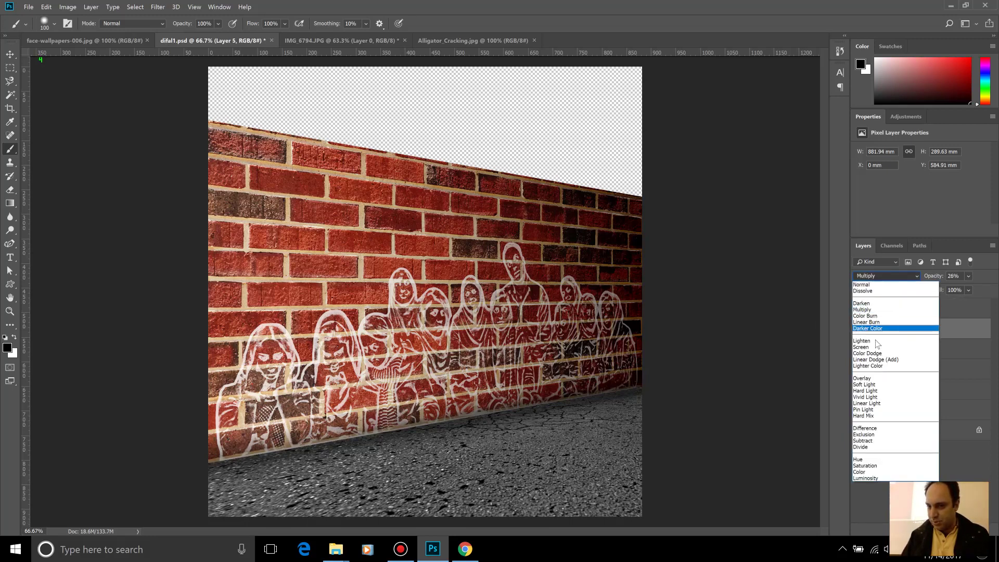
click(876, 378)
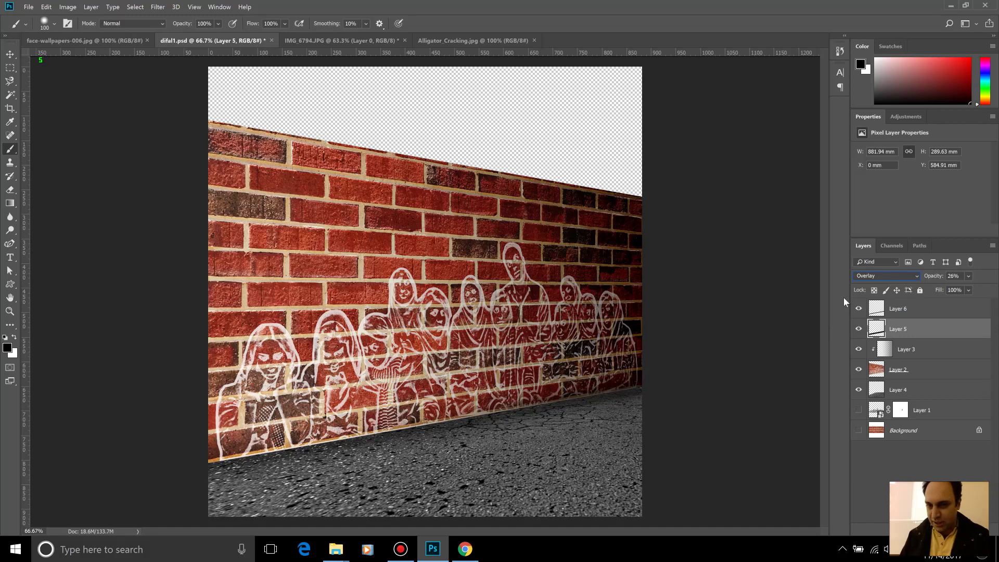
Set Layer 6 to Multiply and merge it down into Layer 5.
click(886, 276)
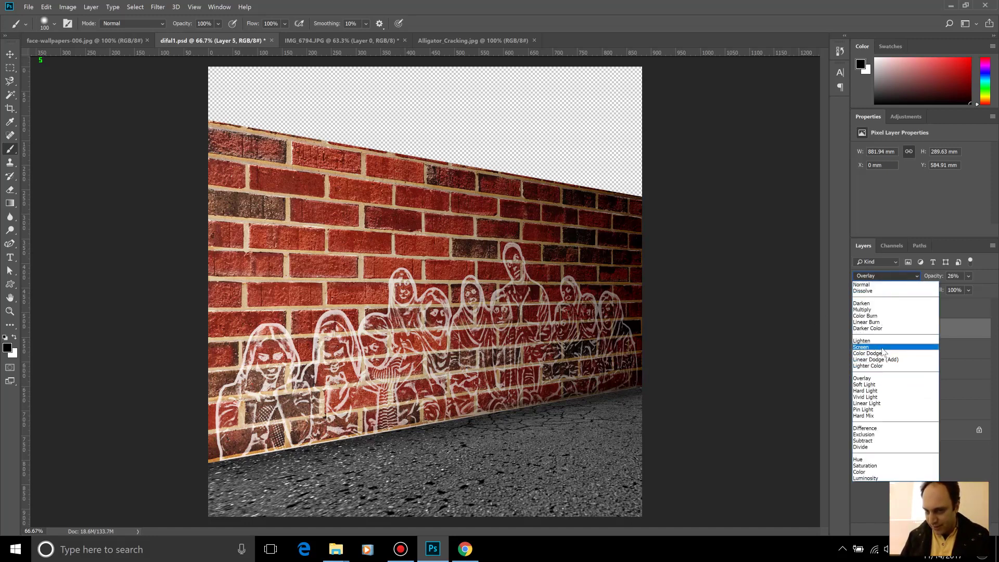
key(Escape)
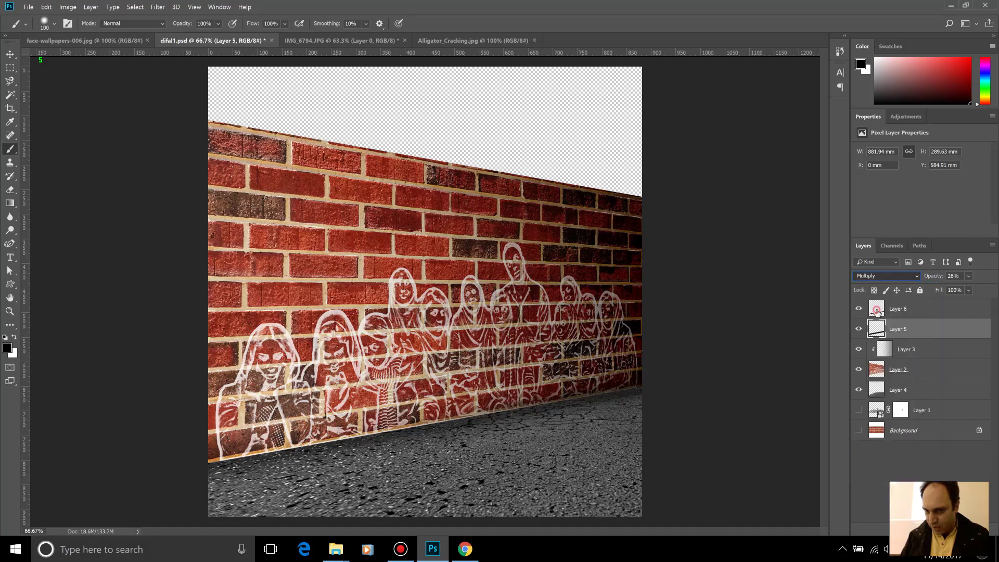
key(alt+bracketright)
click(886, 278)
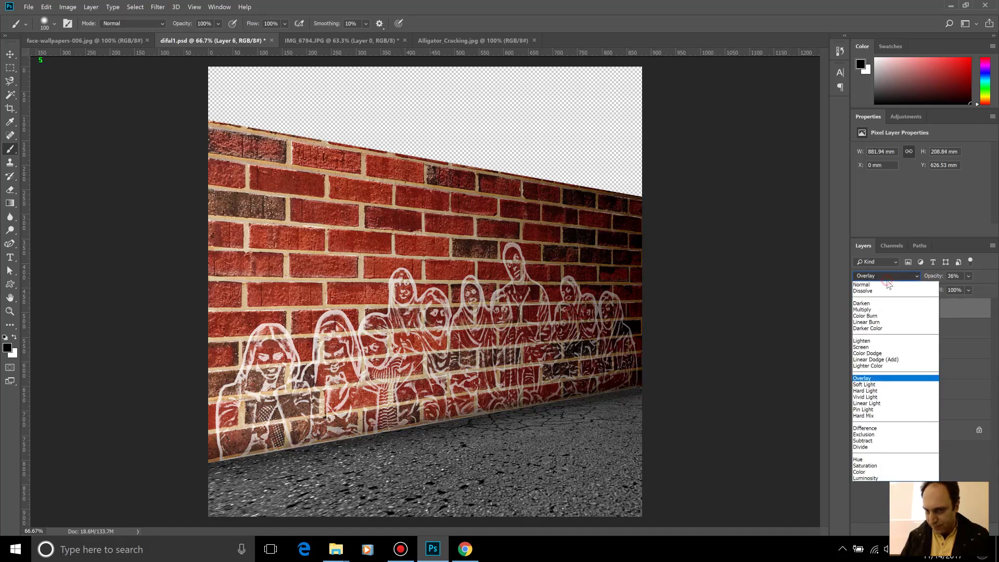
click(890, 311)
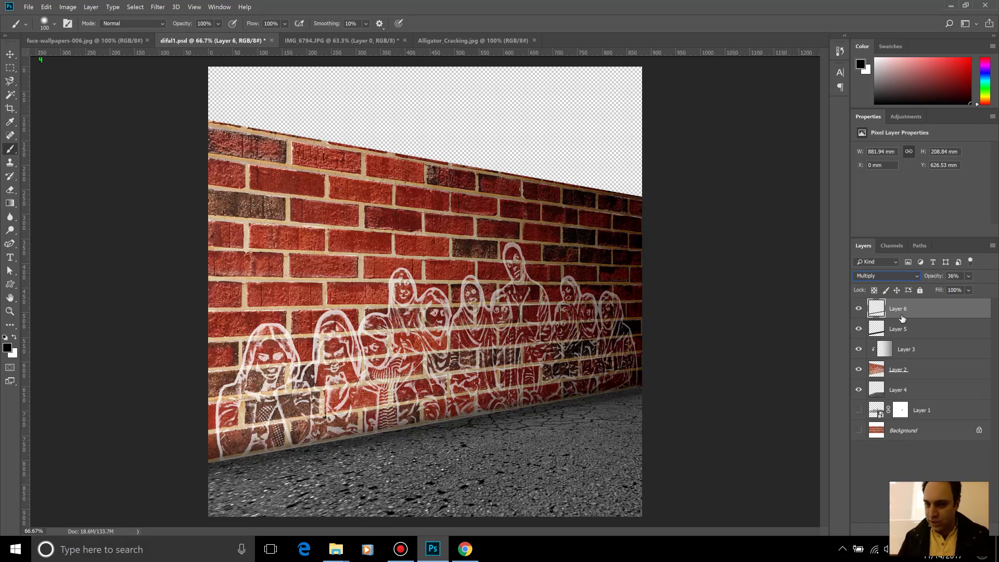
key(ctrl+e)
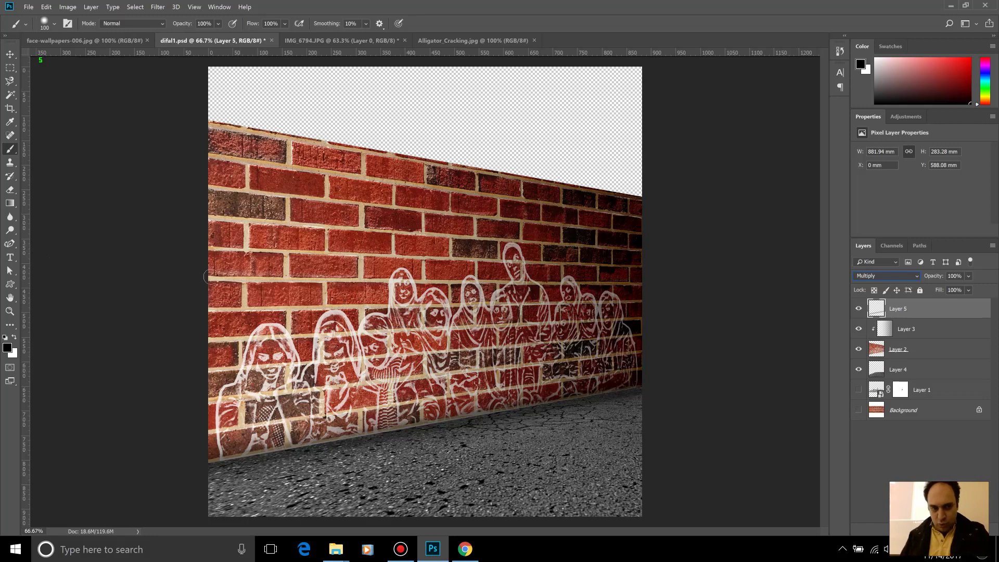
Set the Eraser to a size 175 brush with 30% hardness.
click(10, 189)
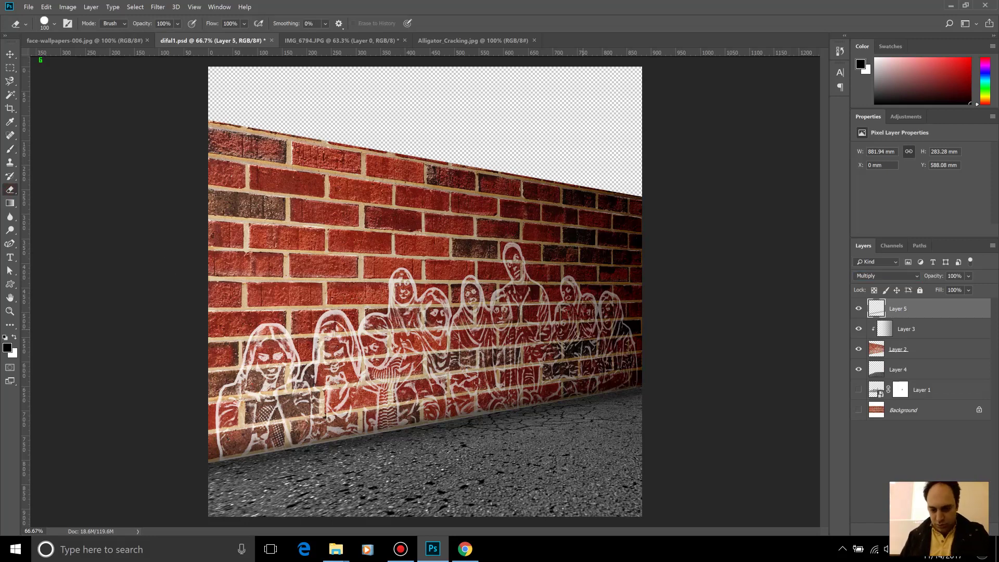
key(bracketright)
key(bracketright)
key(bracketright)
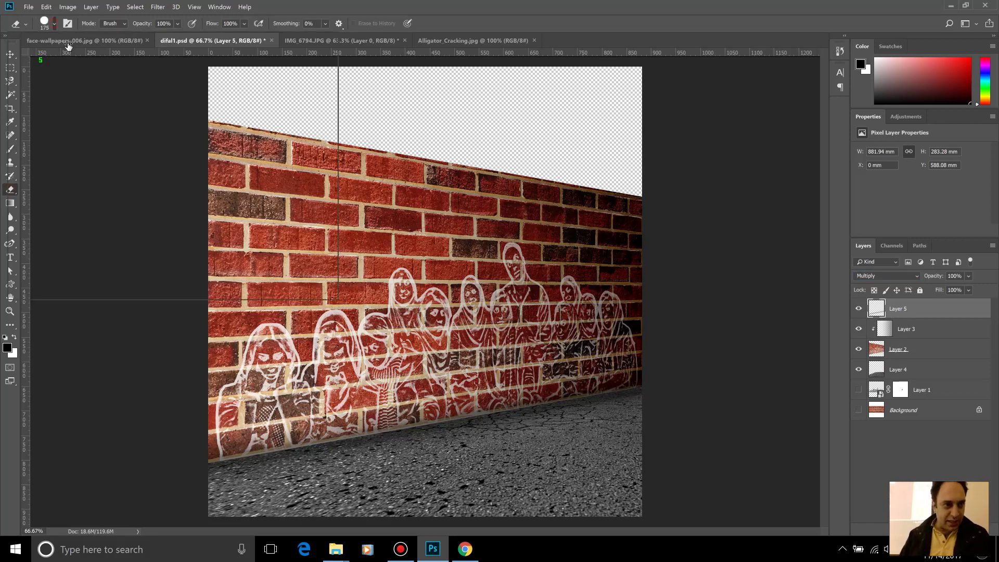
click(54, 23)
drag(87, 82, 78, 81)
key(Return)
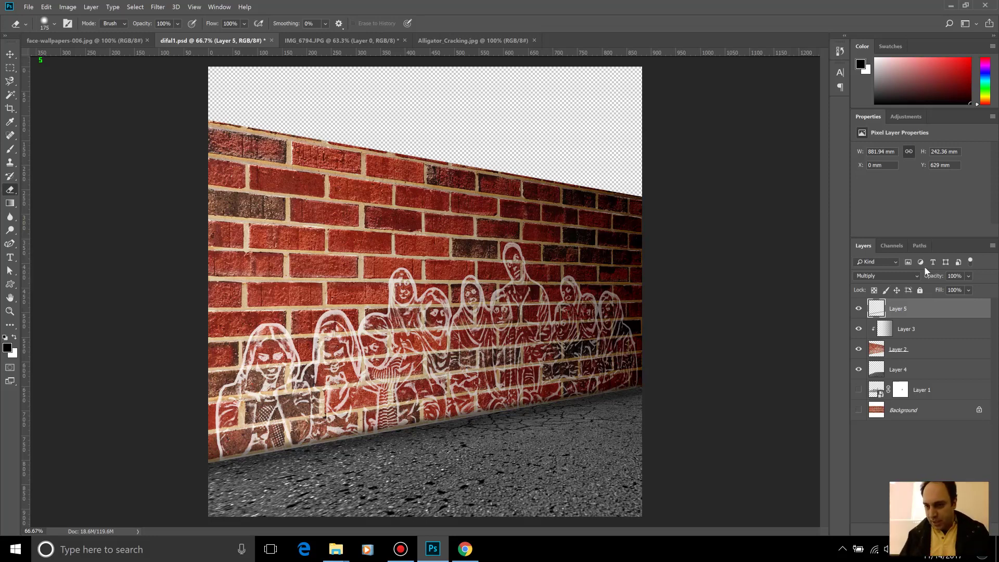
Adjust the outline layer's Fill and add a new empty Layer 6 below Layer 4.
click(968, 290)
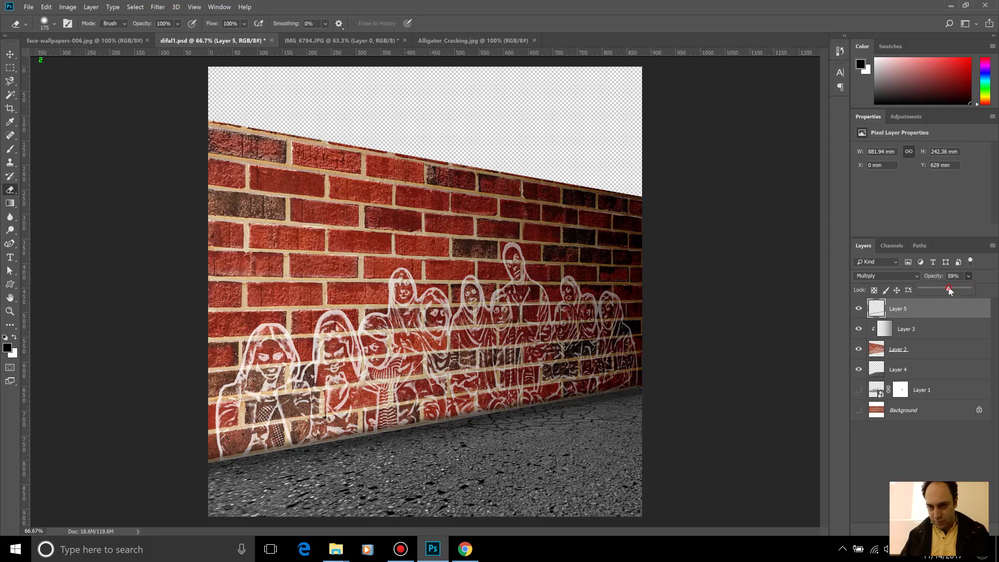
drag(948, 289, 954, 293)
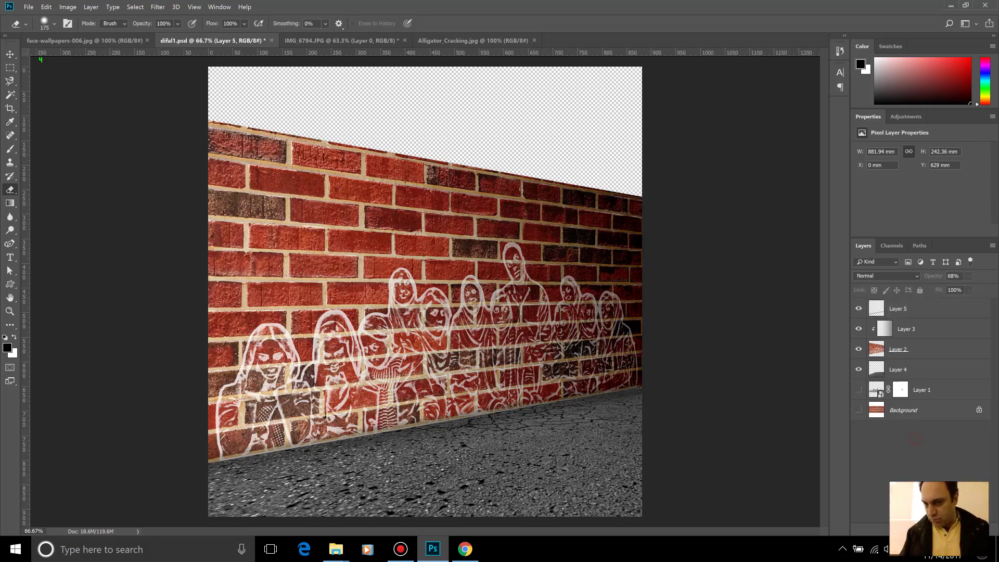
key(ctrl+shift+alt+n)
mouse_move(910, 332)
mouse_down()
mouse_move(910, 443)
mouse_move(896, 396)
mouse_up()
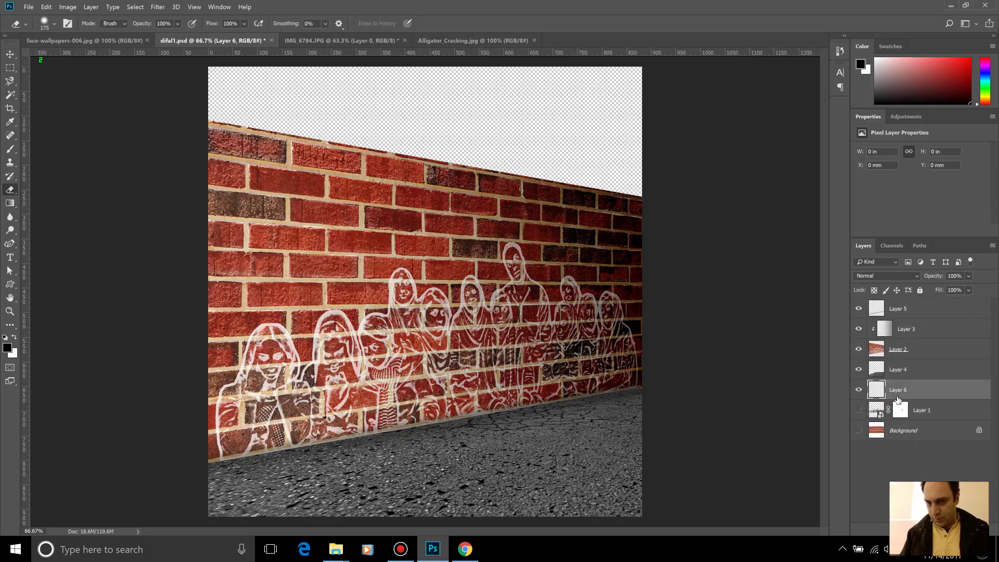
Set the foreground colour to pale lavender e7e7ff.
click(8, 347)
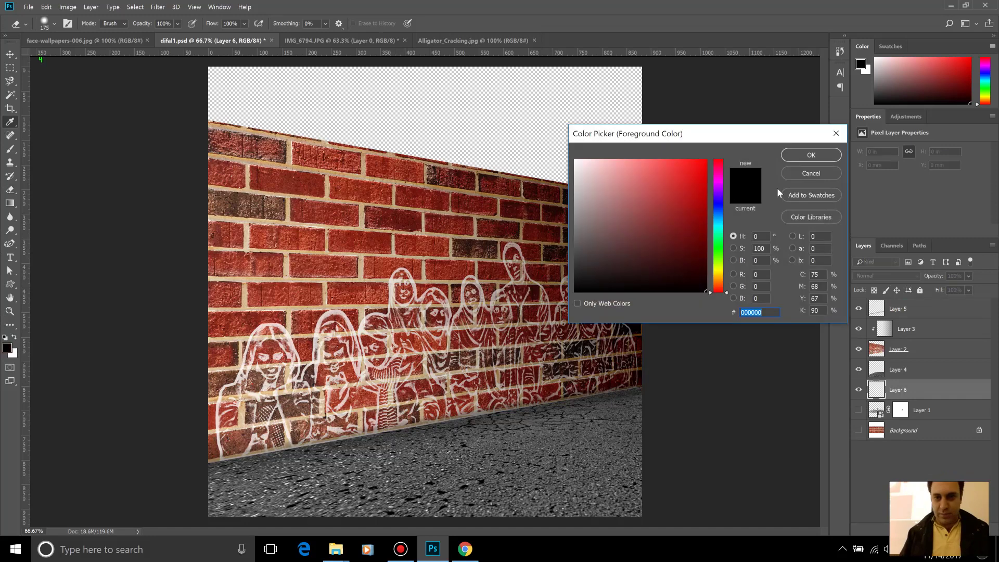
click(718, 203)
drag(631, 201, 586, 149)
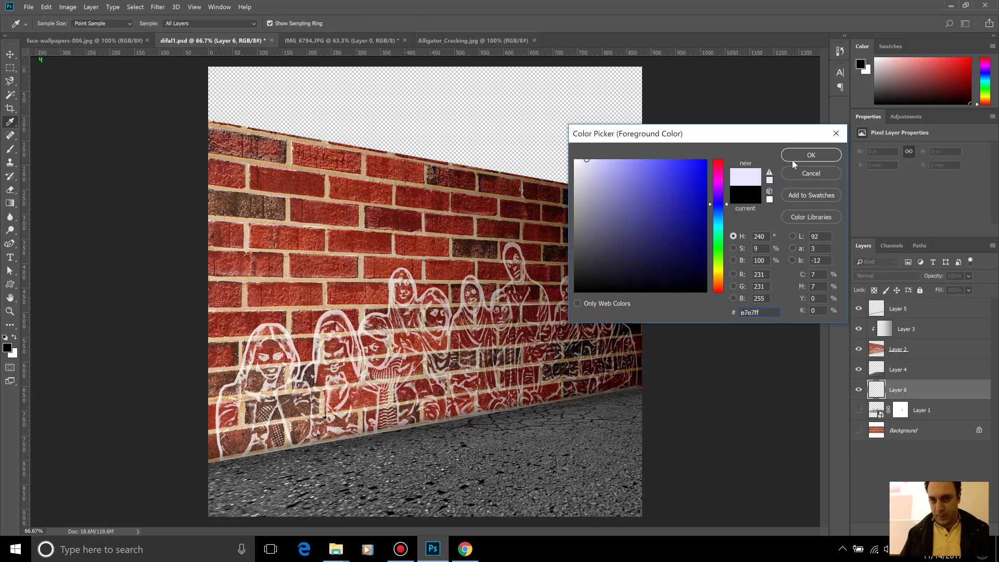
click(810, 155)
Fill the empty sky area on Layer 6 with lavender using the Paint Bucket.
key(e)
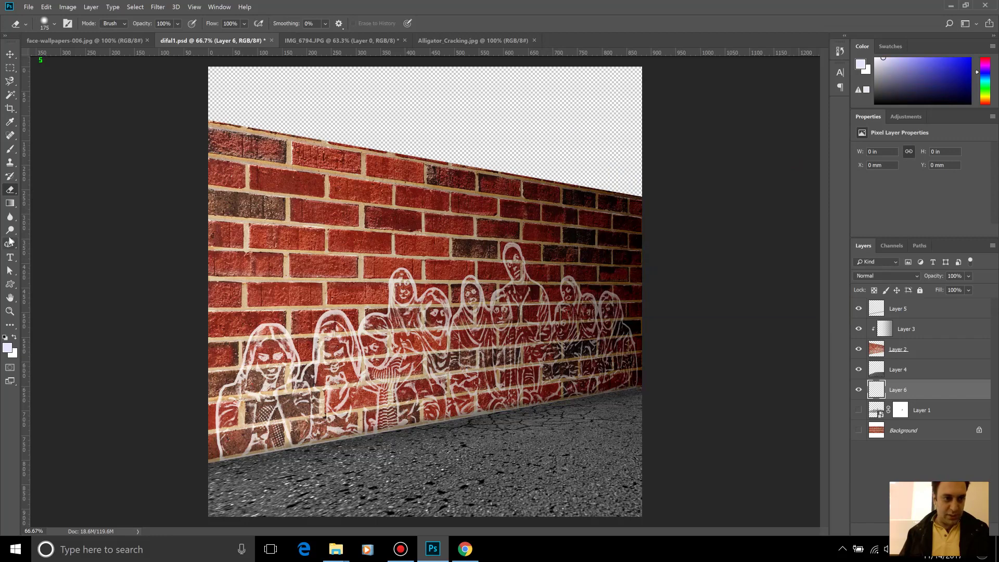
click(10, 203)
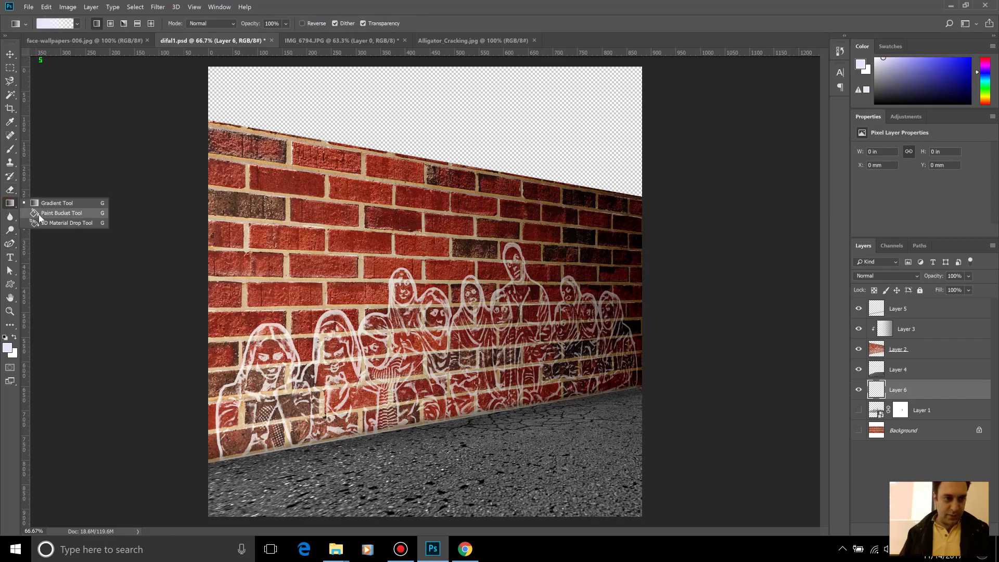
click(39, 214)
click(357, 131)
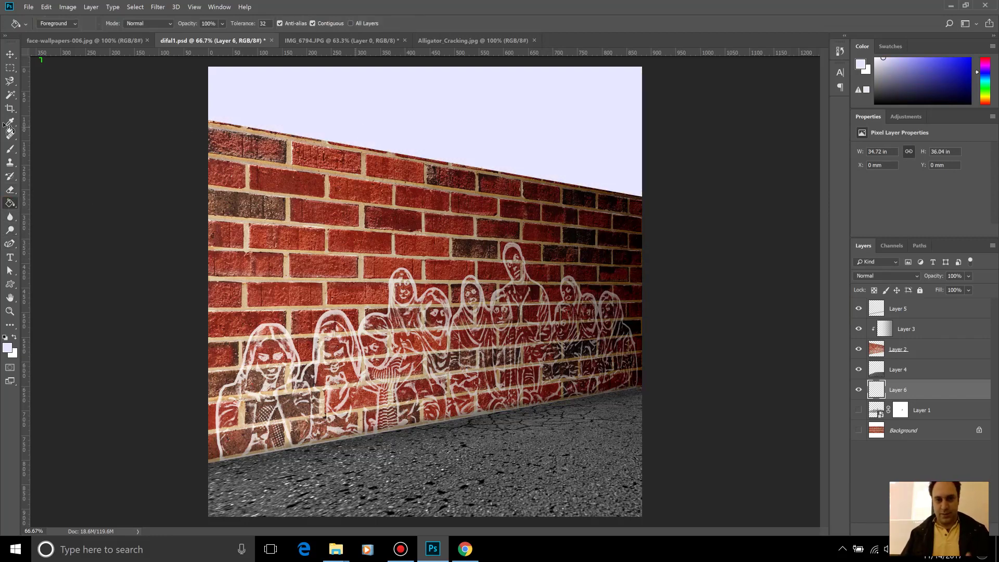
click(10, 54)
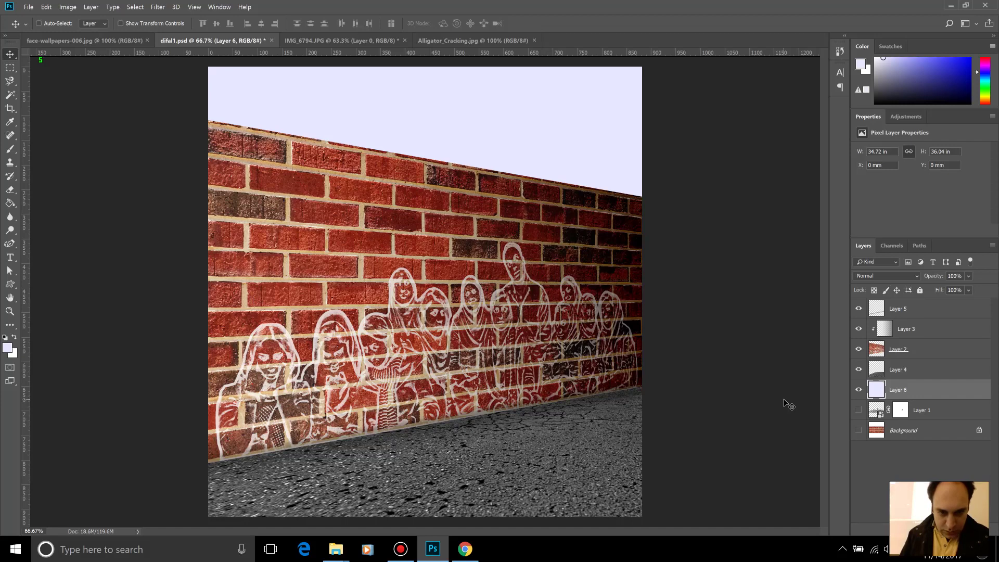
Select Layer 2, the brick wall layer, in the Layers panel.
click(911, 349)
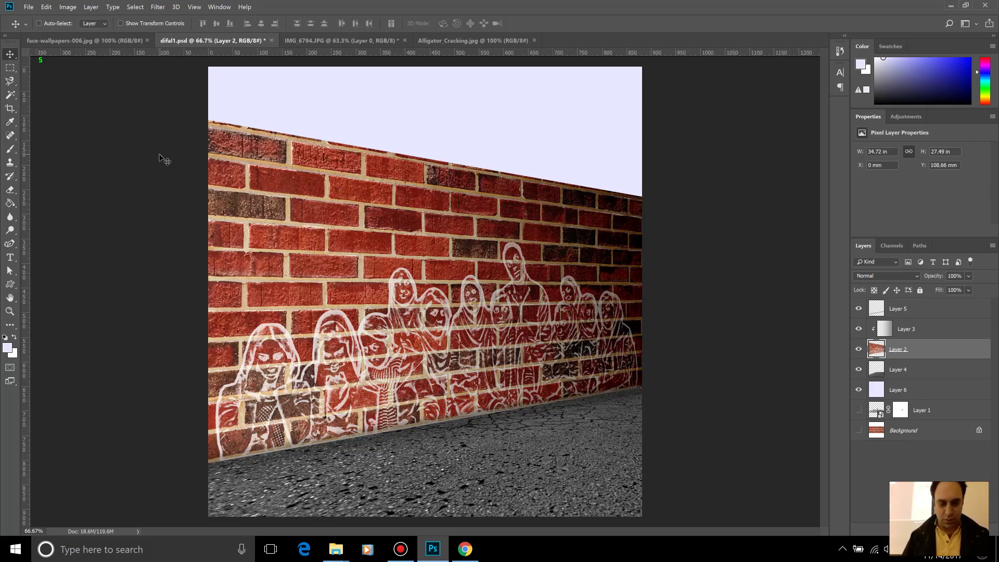
Save the composition as layered difal2.psd in the difal folder, accepting the format options.
click(29, 7)
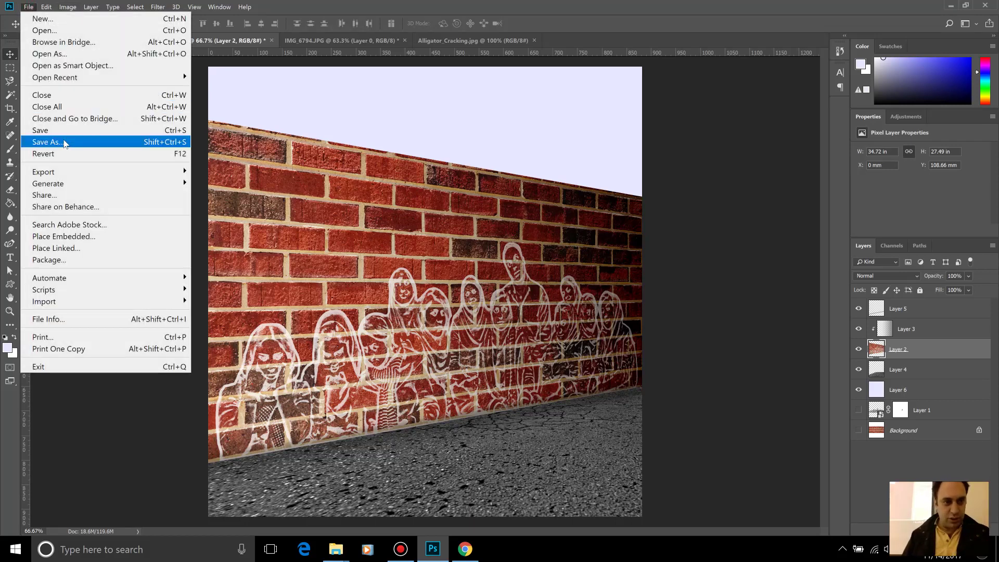
click(65, 141)
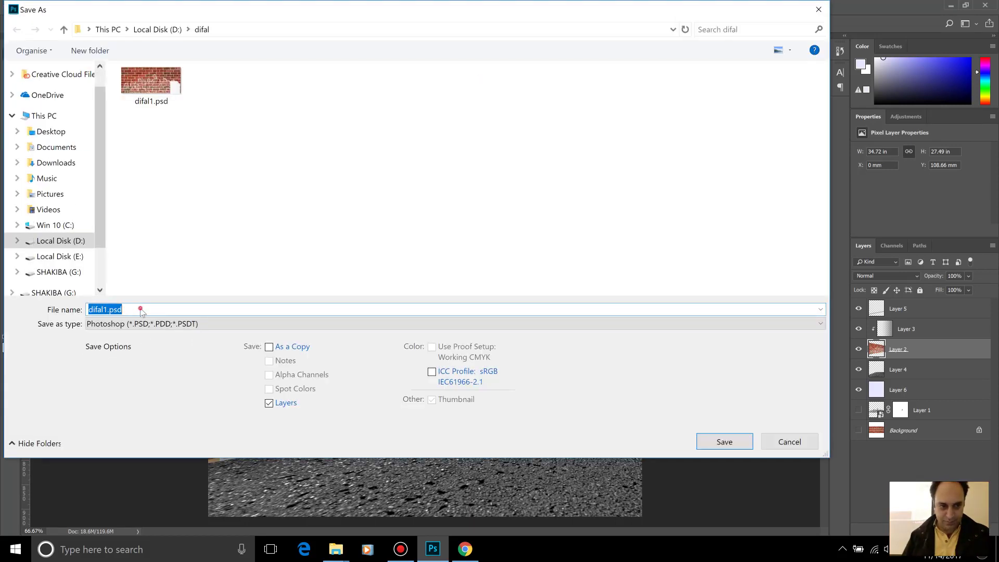
click(141, 309)
key(BackSpace)
key(BackSpace)
key(BackSpace)
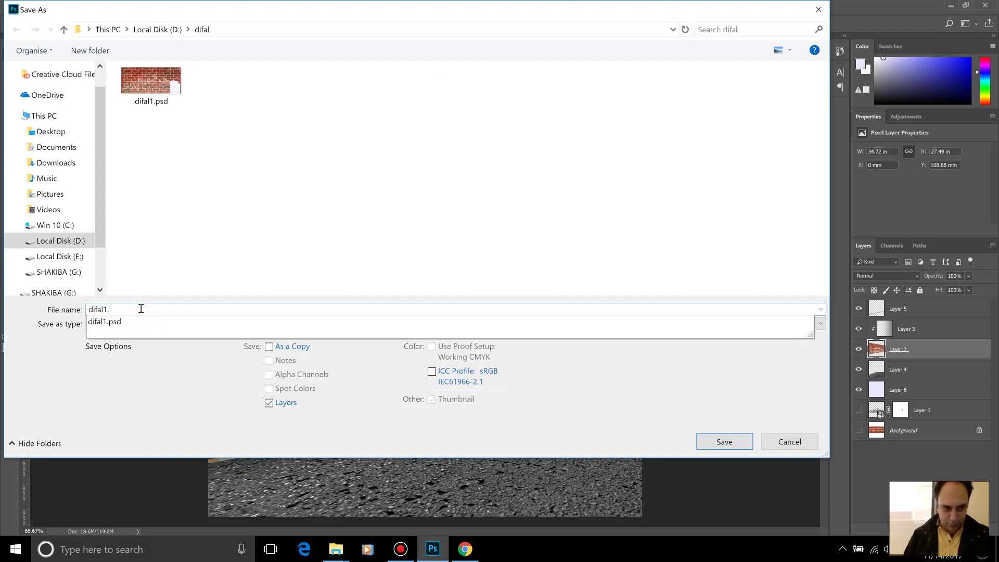
text(2)
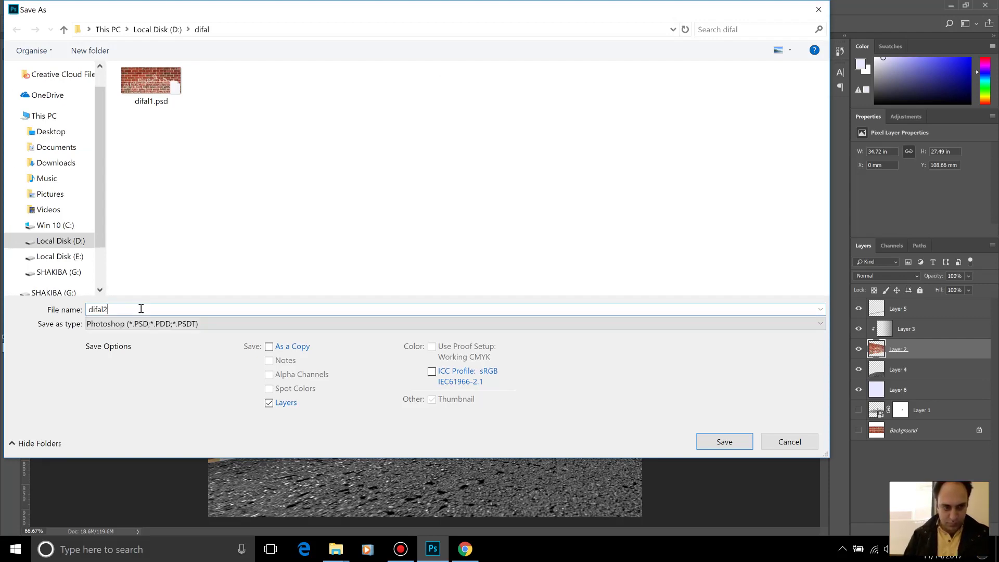
key(Return)
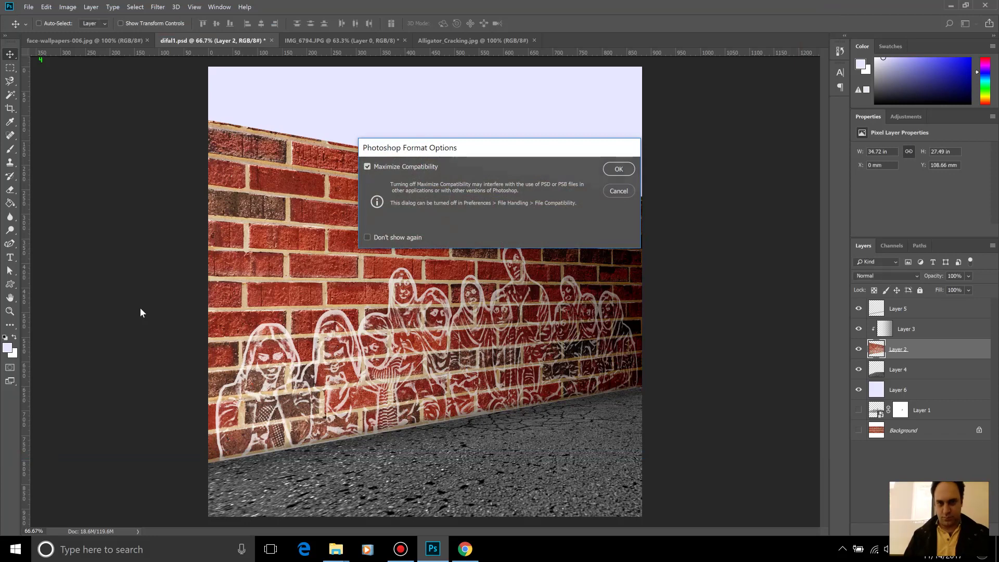
key(Return)
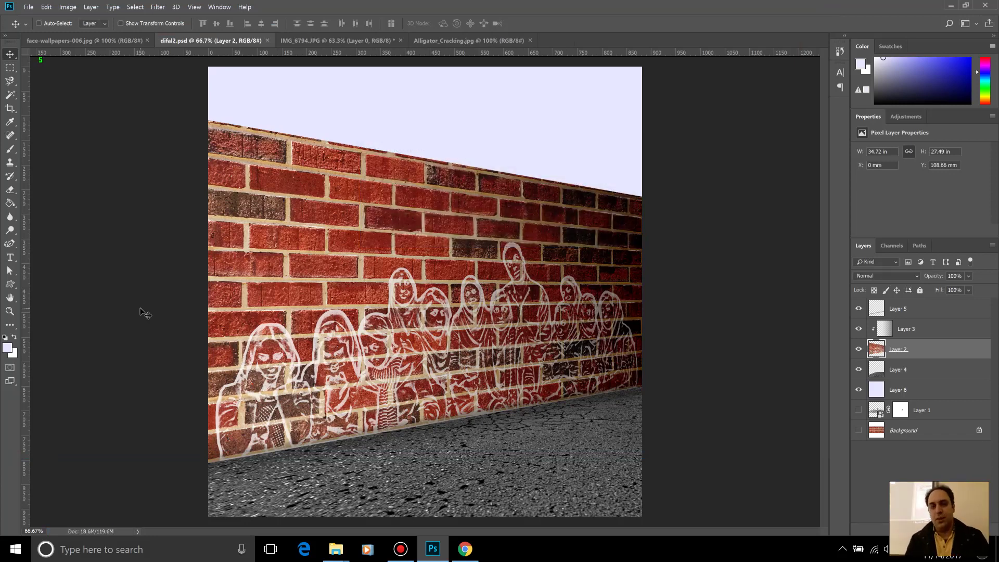